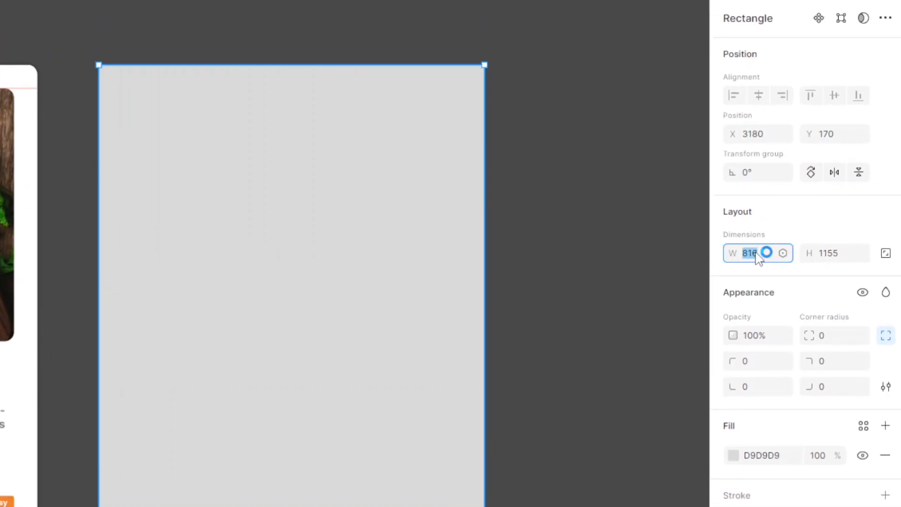
Step: Set the card background rectangle's width to 914, its corner radius to 20 and its fill to white
key(Return)
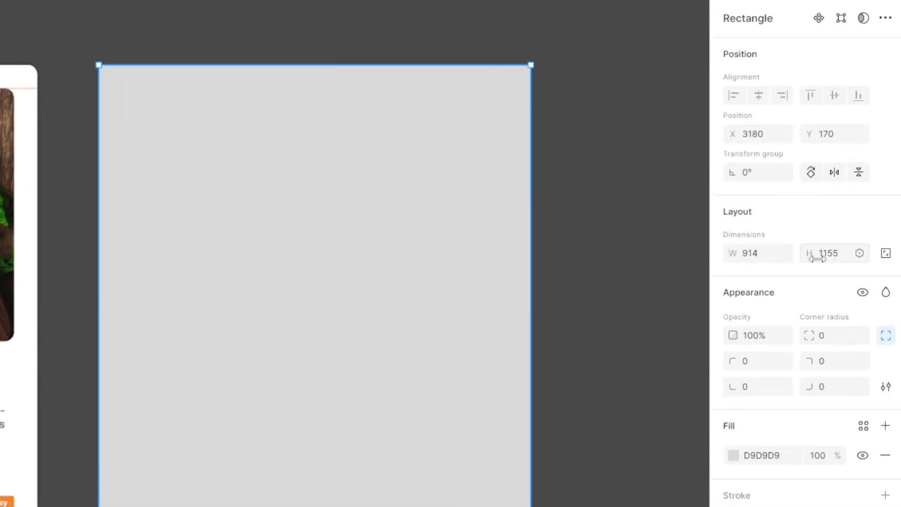
drag(254, 152, 254, 153)
click(837, 248)
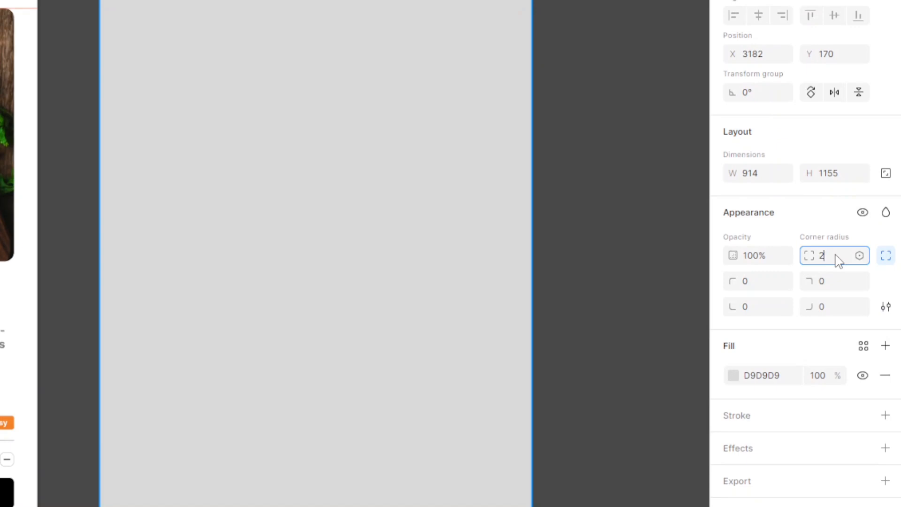
click(733, 376)
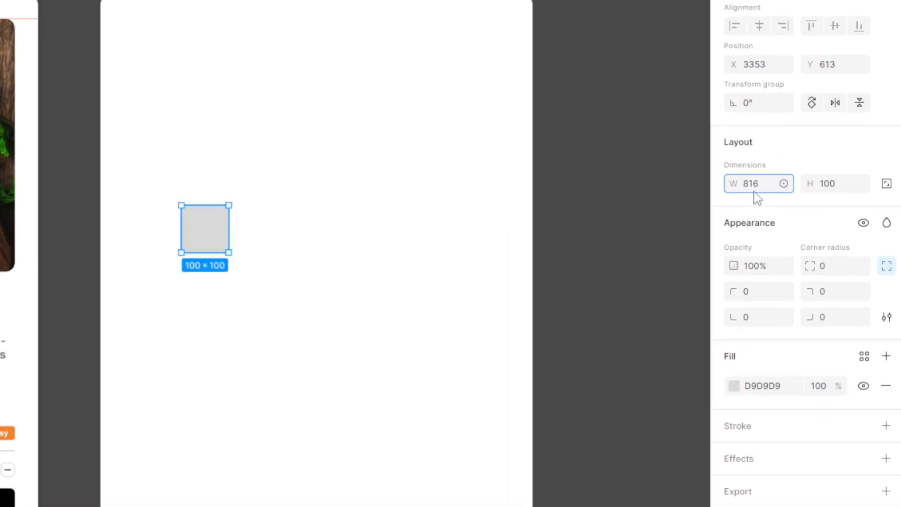
Step: Size the grey placeholder rectangle to 816 × 534 and place it inside the upper part of the white card
click(831, 188)
text(534)
key(Return)
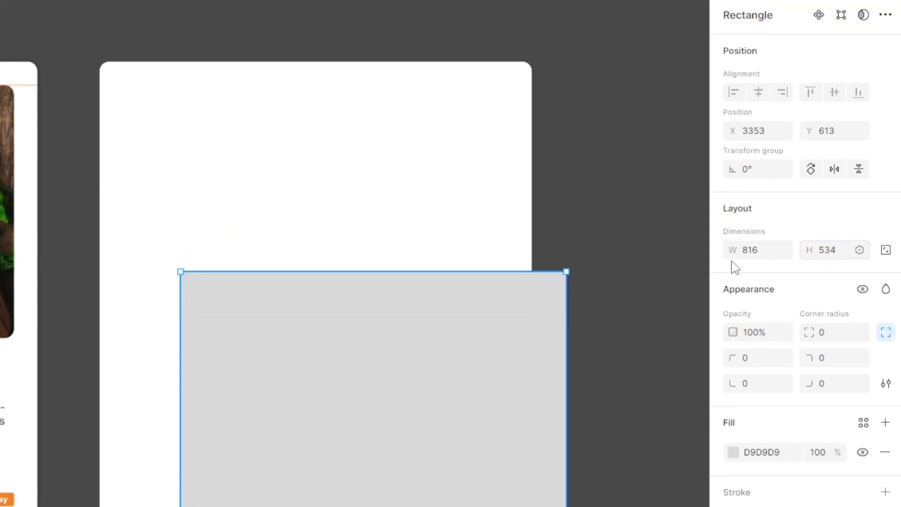
drag(388, 432, 336, 241)
Step: Set the placeholder rectangle's corner radius to 20
click(833, 338)
text(20)
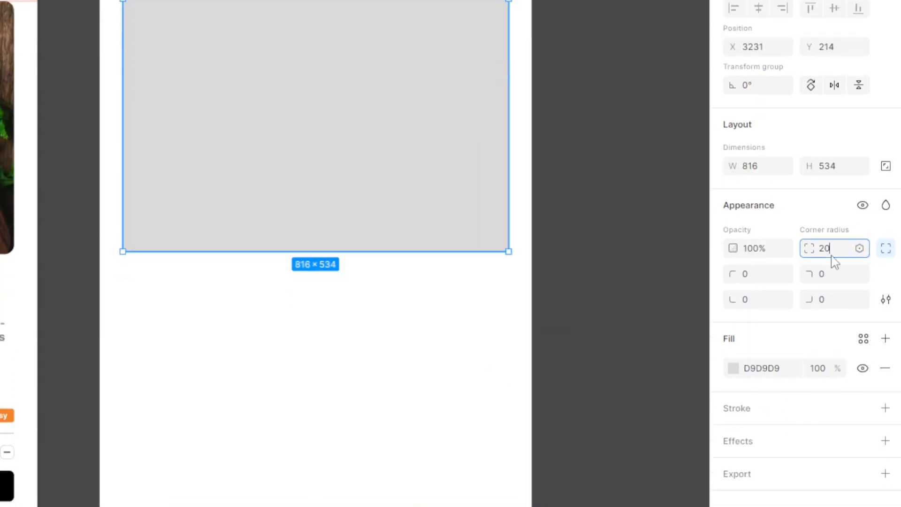
key(Return)
Step: Search Unsplash for "food" photos and fill the rounded placeholder with the pizza photo
right_click(359, 210)
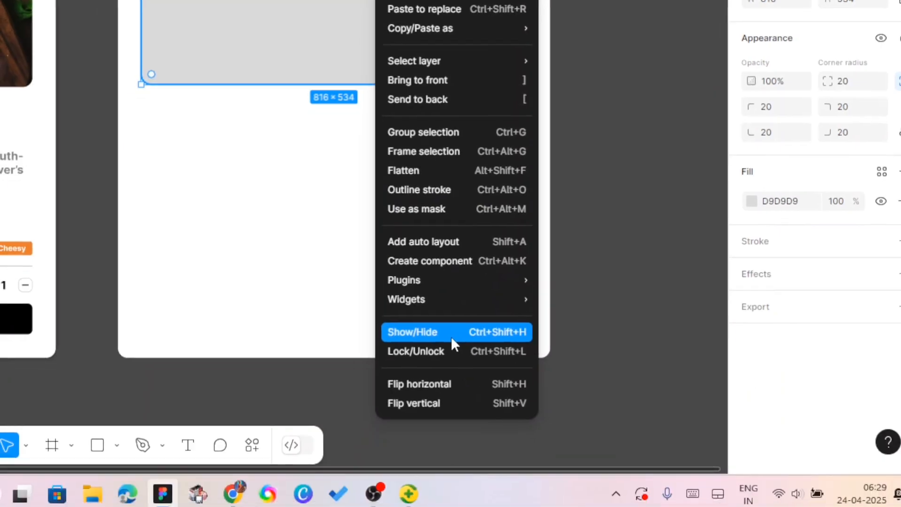
mouse_move(470, 447)
click(606, 75)
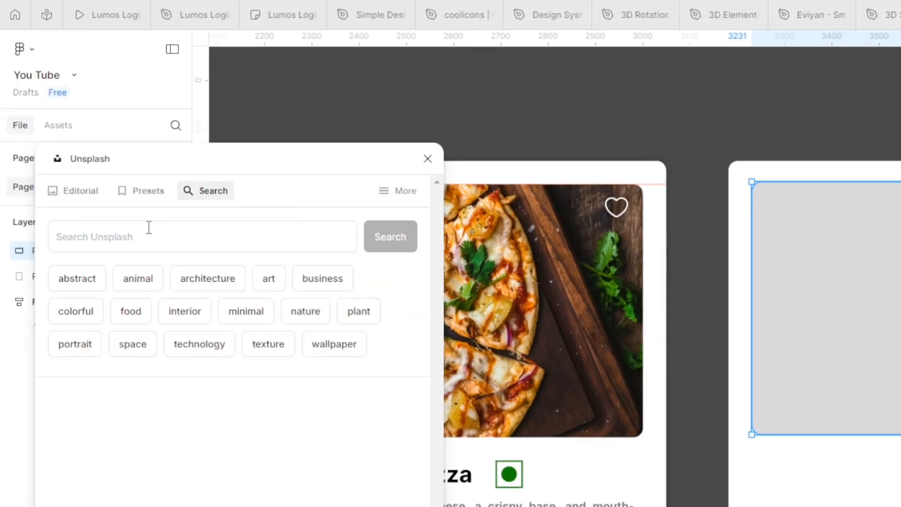
click(137, 243)
text(food)
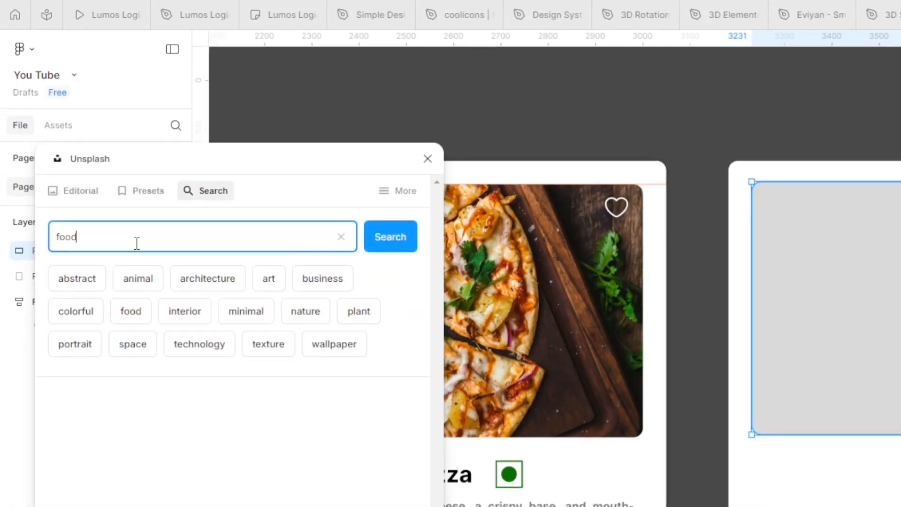
key(Return)
scroll(187, 357, down, 5)
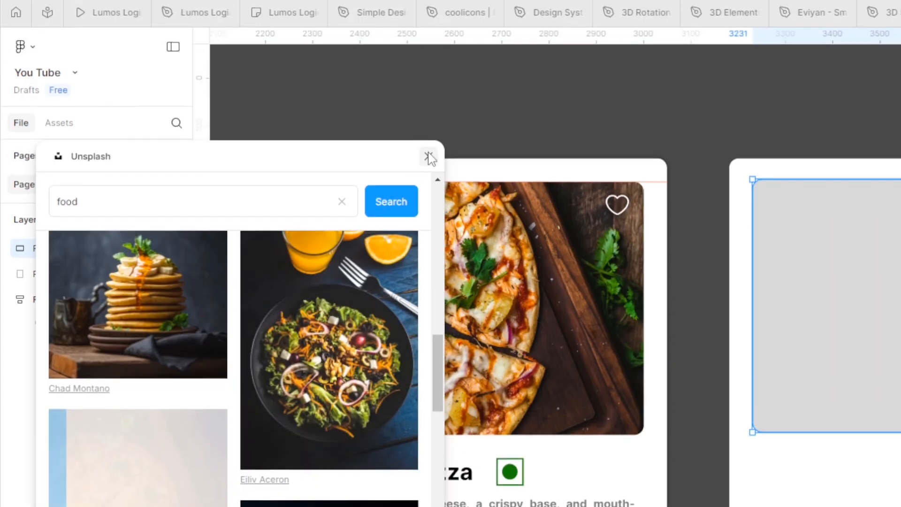
click(428, 157)
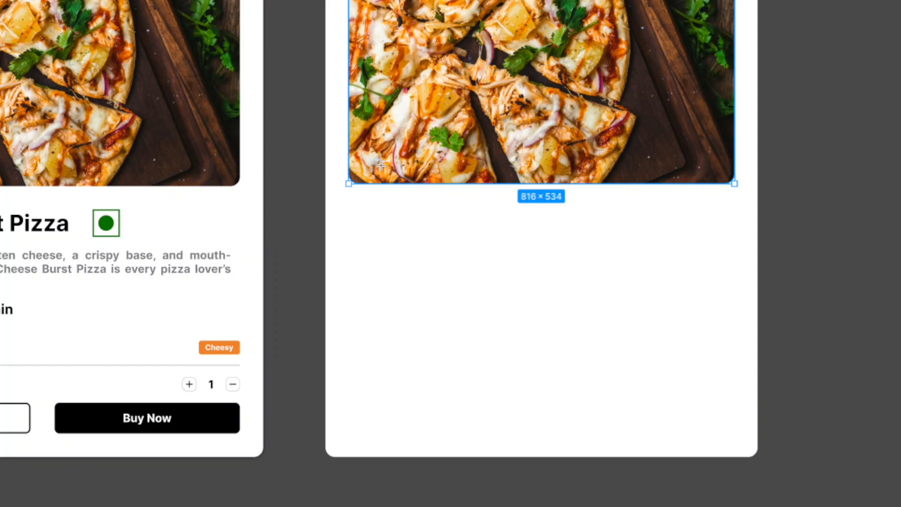
Step: Draw a 218 × 78 rectangle in the photo's lower-left corner and set its bottom-left and top-right corner radii to 20
drag(349, 146, 467, 184)
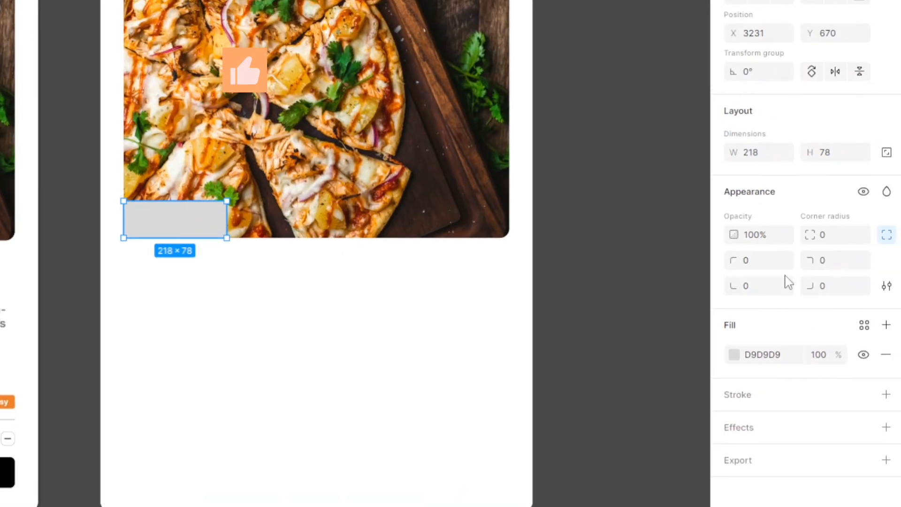
click(758, 286)
text(20)
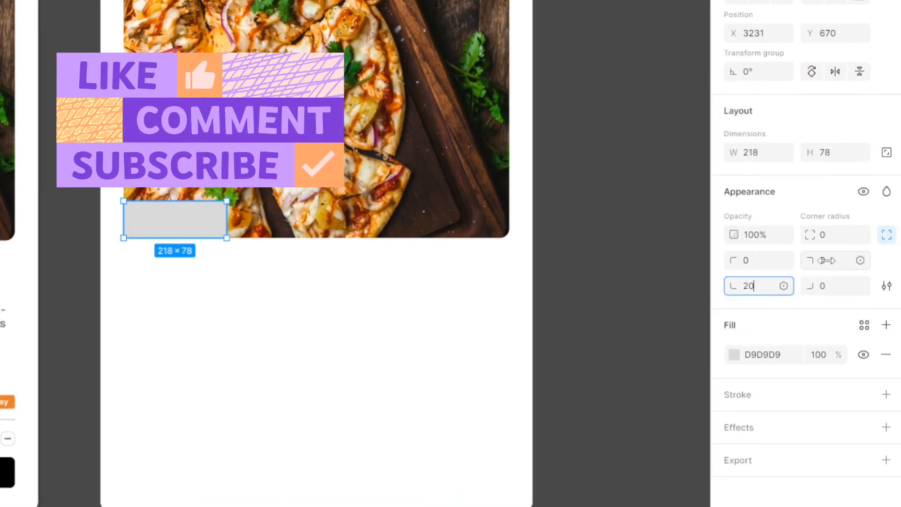
click(826, 260)
text(20)
key(Return)
Step: Fill the small price-label rectangle with black 000000 at 60% opacity
click(734, 354)
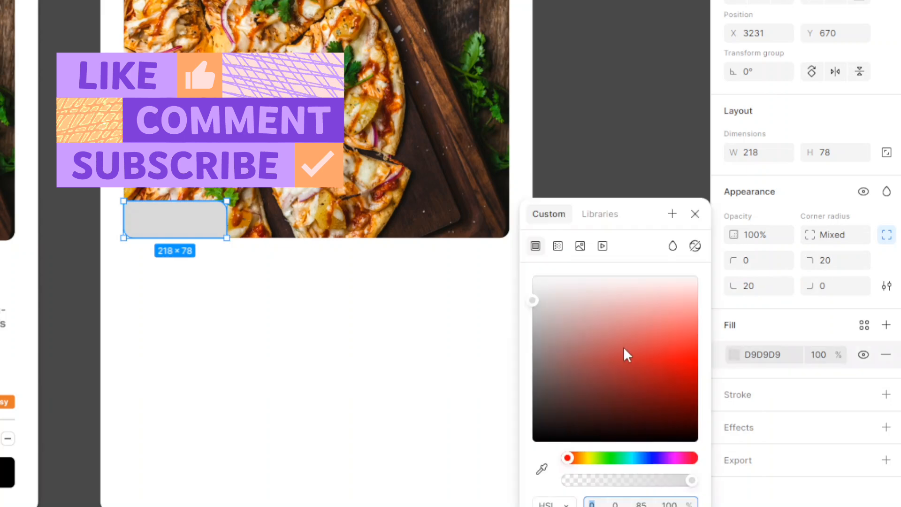
click(821, 355)
text(60)
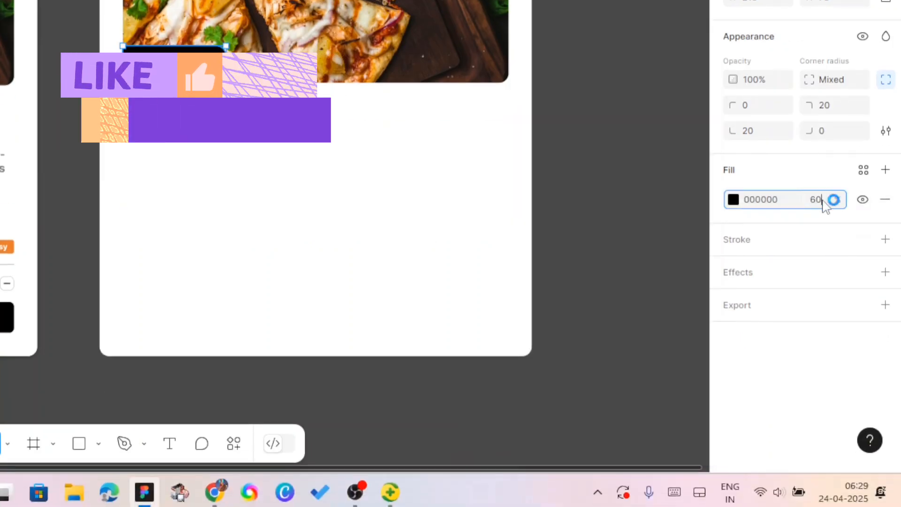
key(Return)
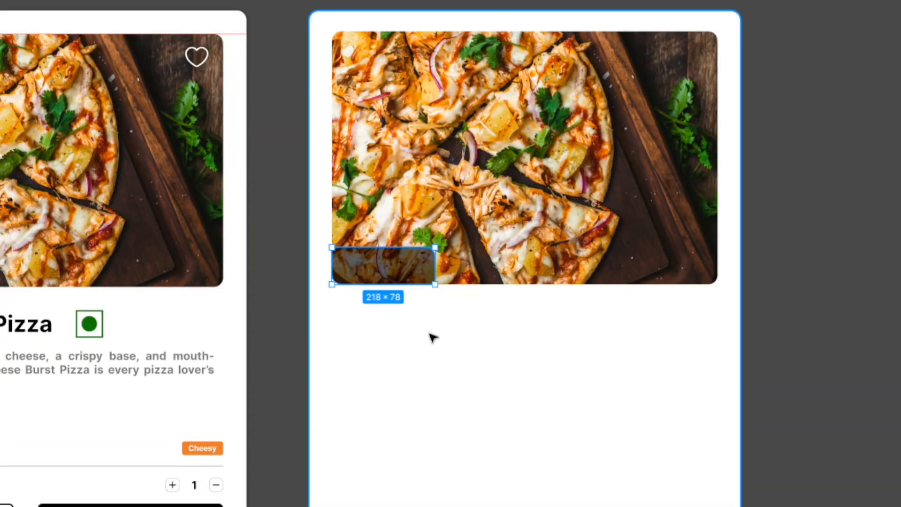
Step: Add the white bold text "$ 20.00" and centre it on the dark price label
key(t)
click(430, 334)
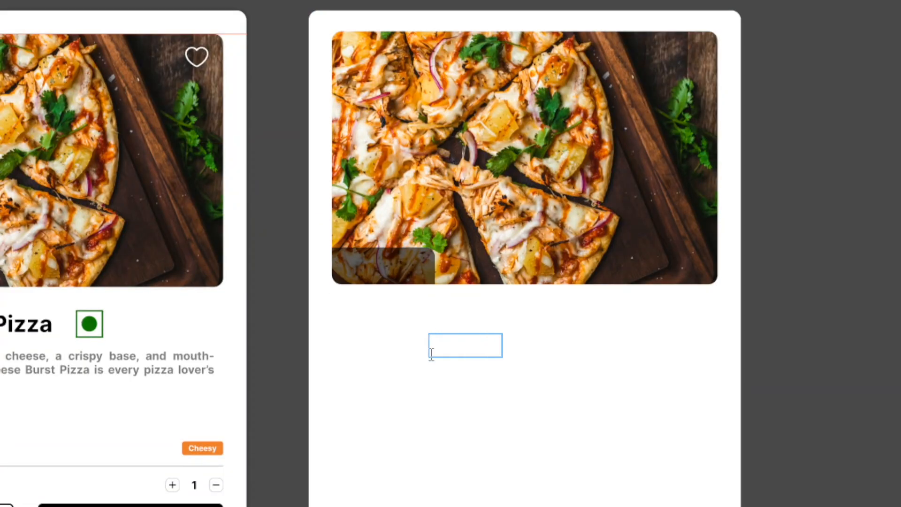
click(454, 419)
drag(454, 352, 366, 272)
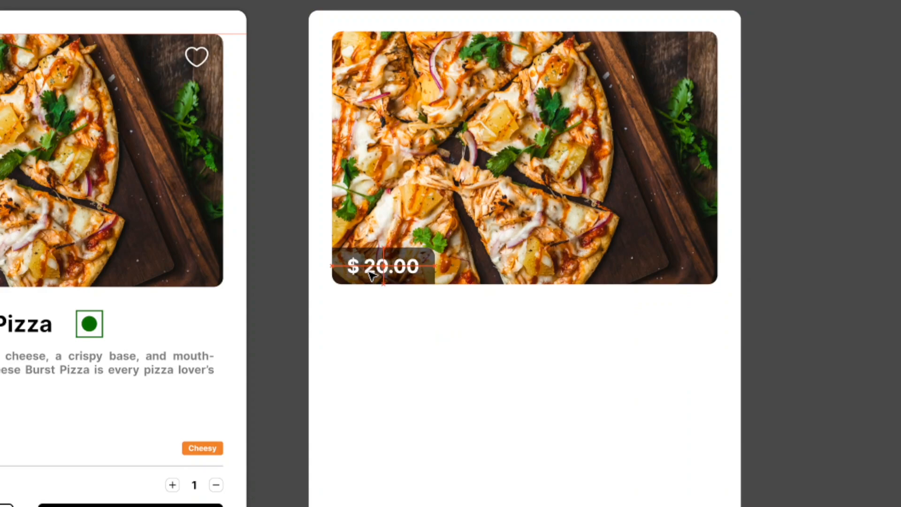
Step: Search Iconify for "heart" and "like" icons and import an outlined heart onto the card's blank area
right_click(392, 338)
mouse_move(545, 477)
click(610, 276)
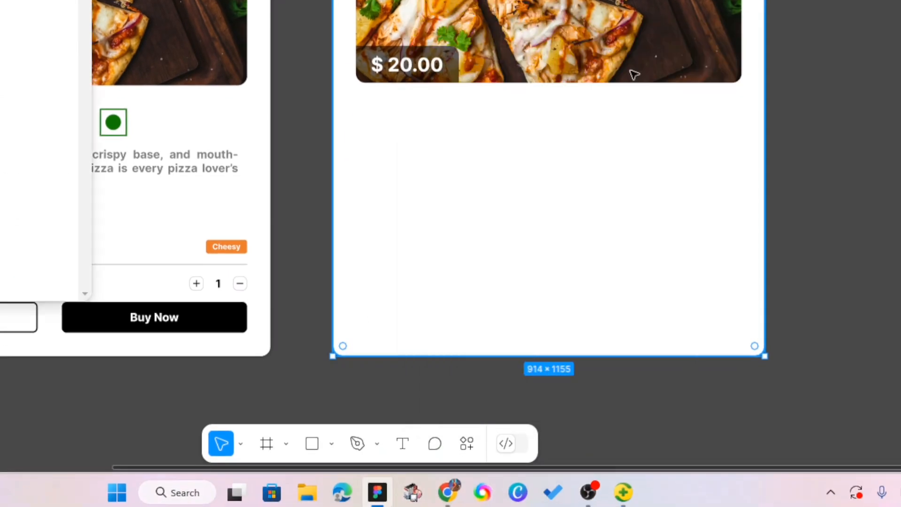
click(120, 124)
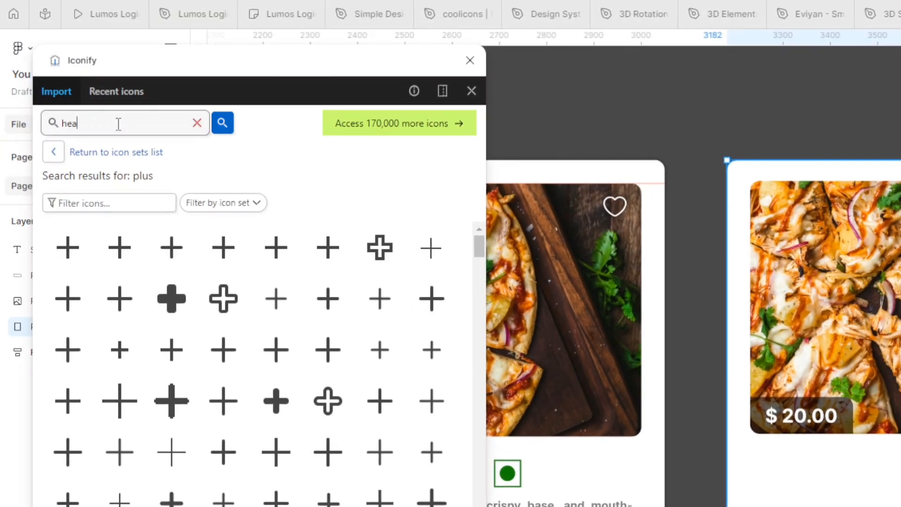
key(Return)
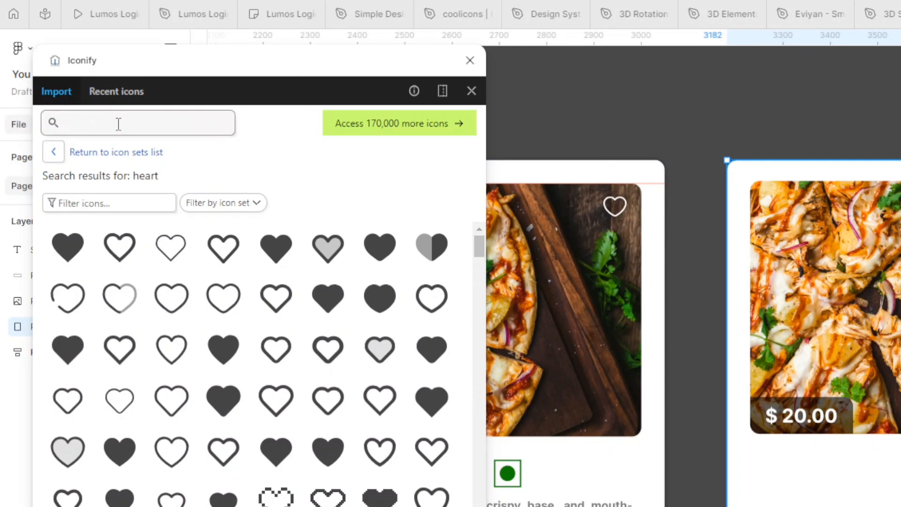
text(like)
key(Return)
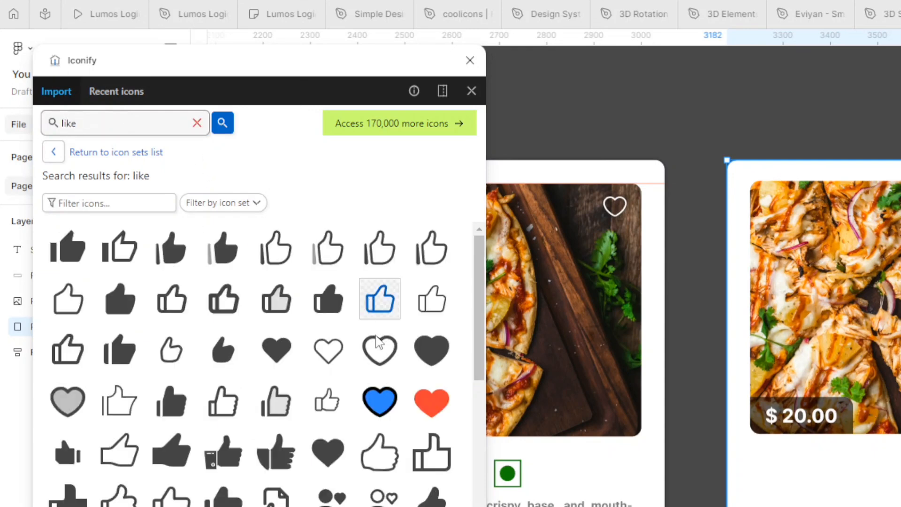
drag(379, 348, 775, 412)
drag(215, 136, 454, 255)
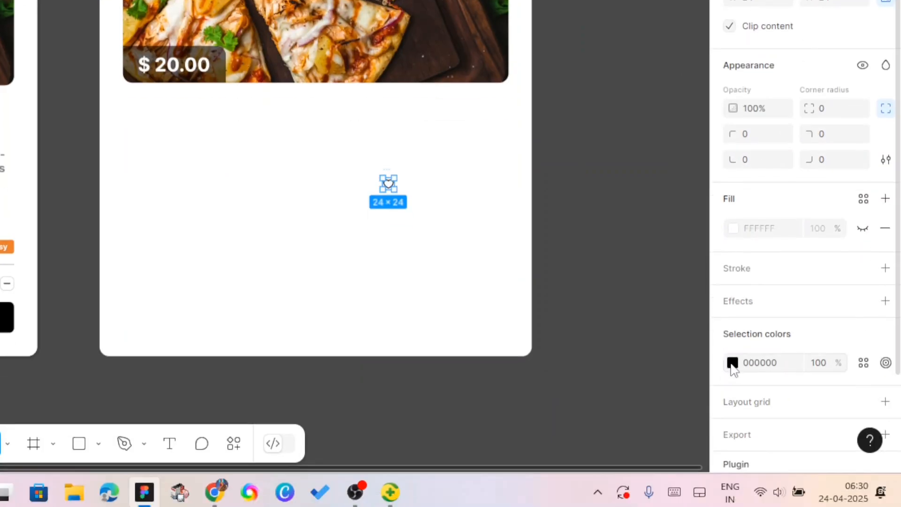
Step: Recolor the heart icon white and enlarge it so its path is about 38 × 33
click(733, 363)
click(617, 203)
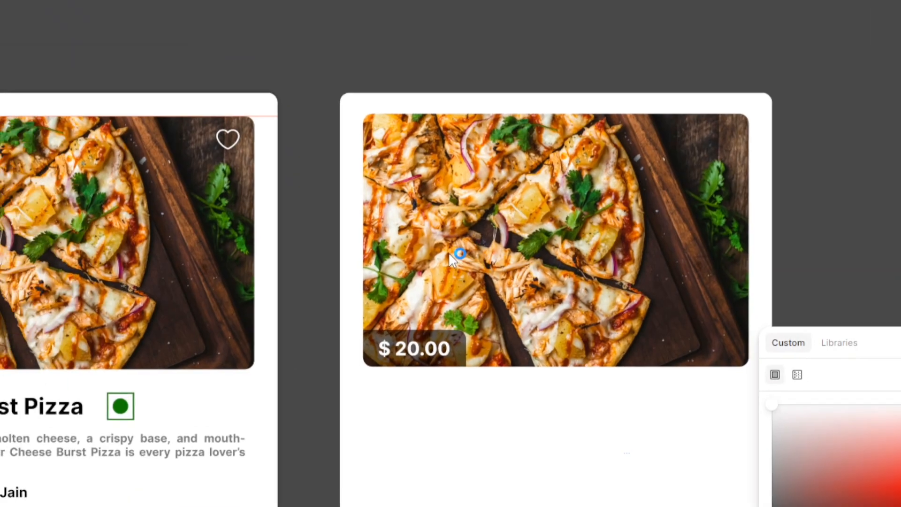
key(Escape)
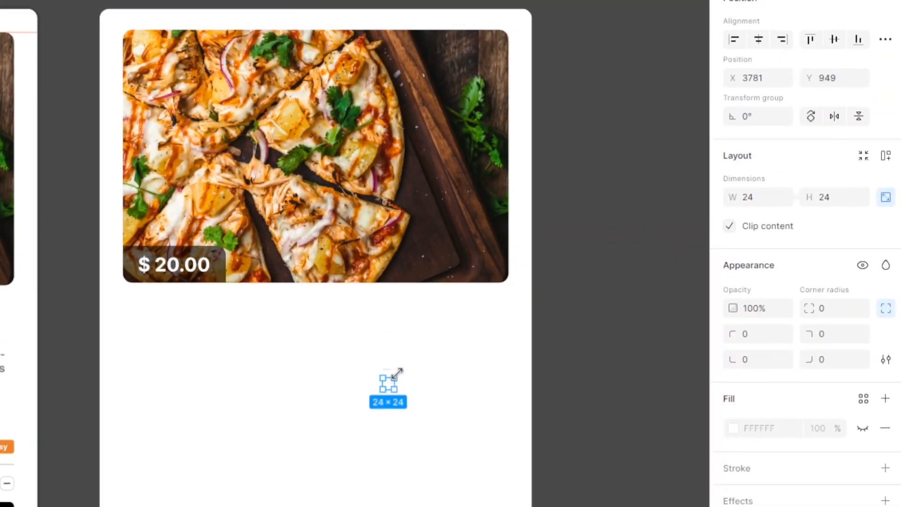
drag(396, 374, 420, 362)
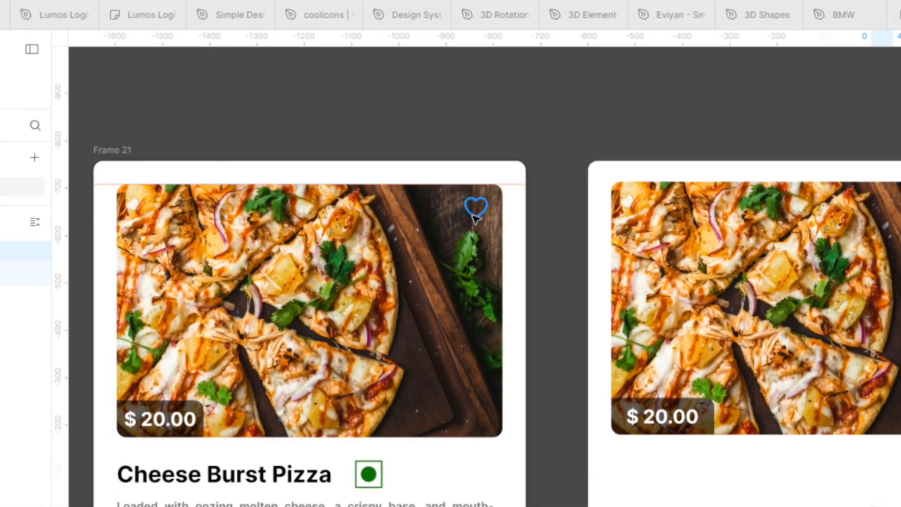
ctrl+click(474, 212)
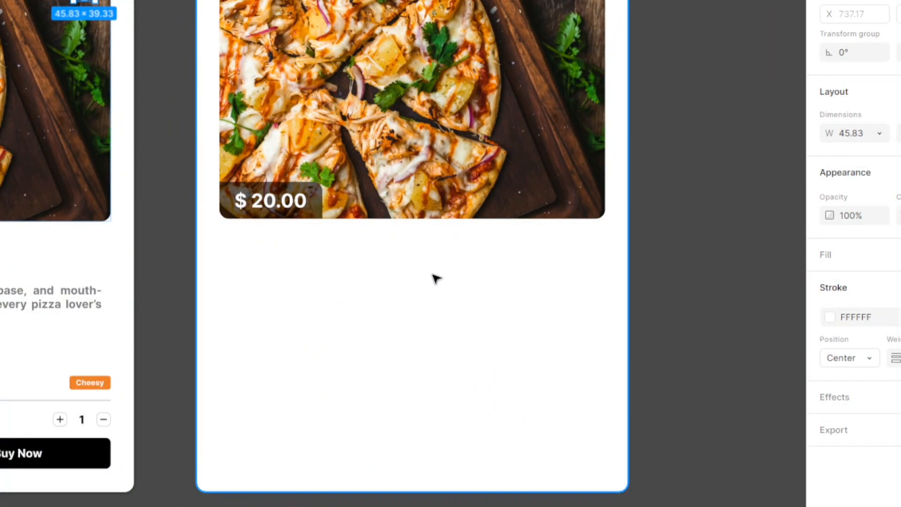
click(459, 294)
drag(540, 347, 536, 348)
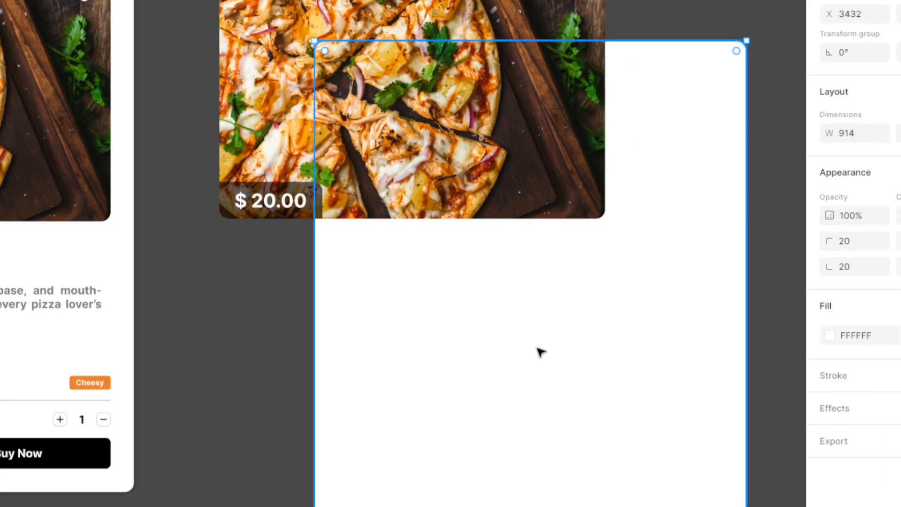
key(ctrl+z)
Step: Move the heart path onto the pizza photo and set its width to 45.83 with the aspect ratio locked
ctrl+click(490, 311)
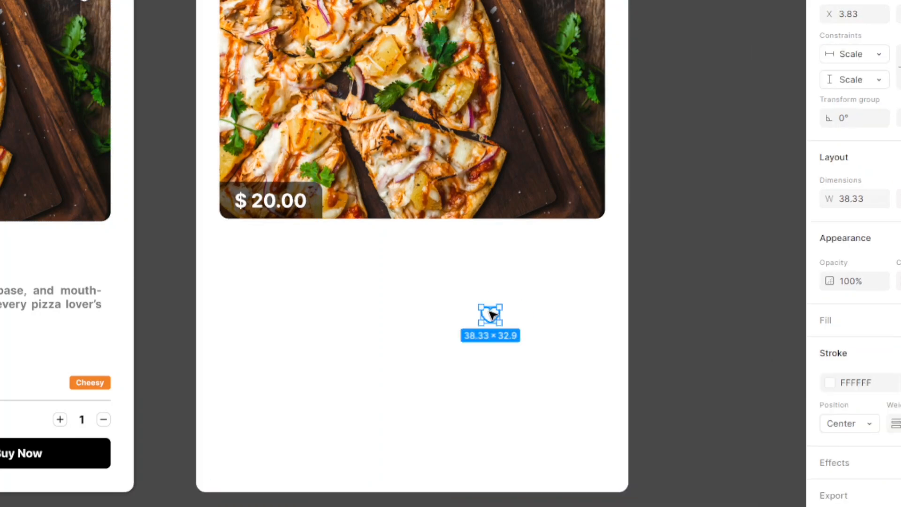
drag(489, 311, 428, 100)
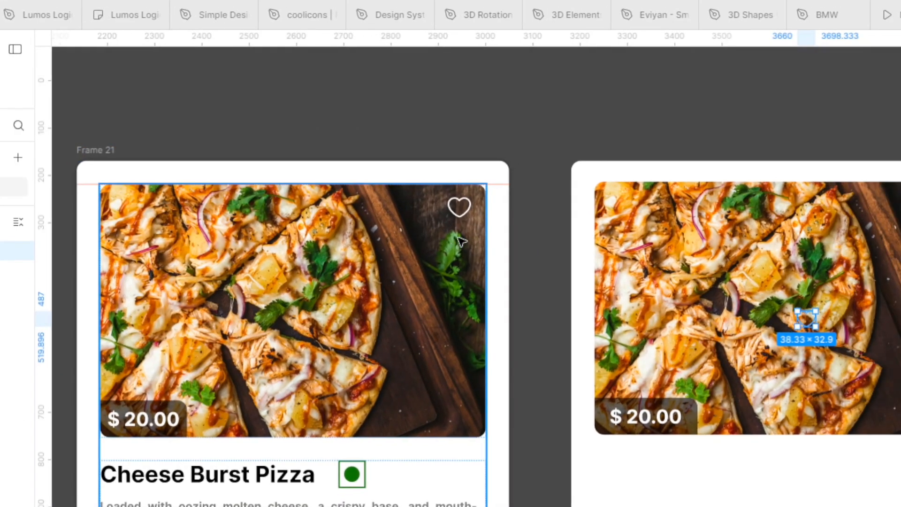
ctrl+click(457, 208)
click(335, 219)
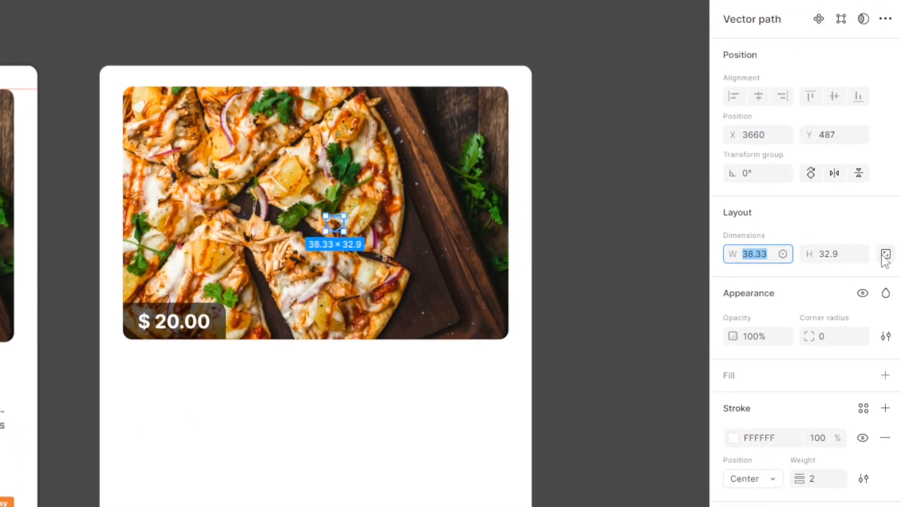
click(885, 256)
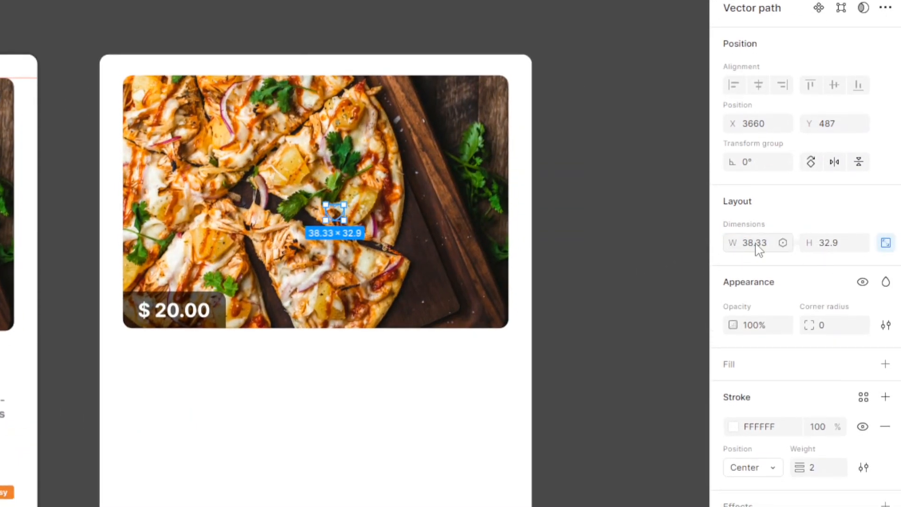
click(758, 242)
text(45.83)
key(Return)
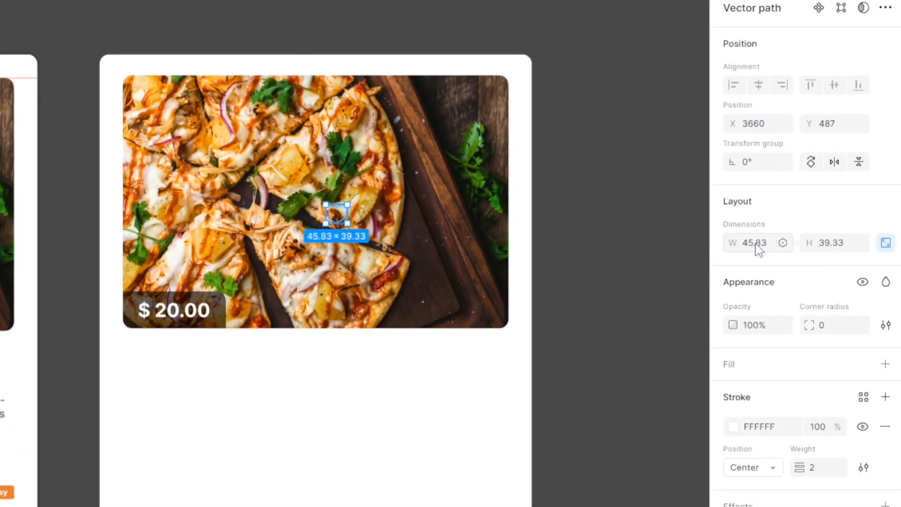
Step: Set the heart's stroke weight to 3 and place it in the upper-right corner of the pizza photo
double_click(342, 217)
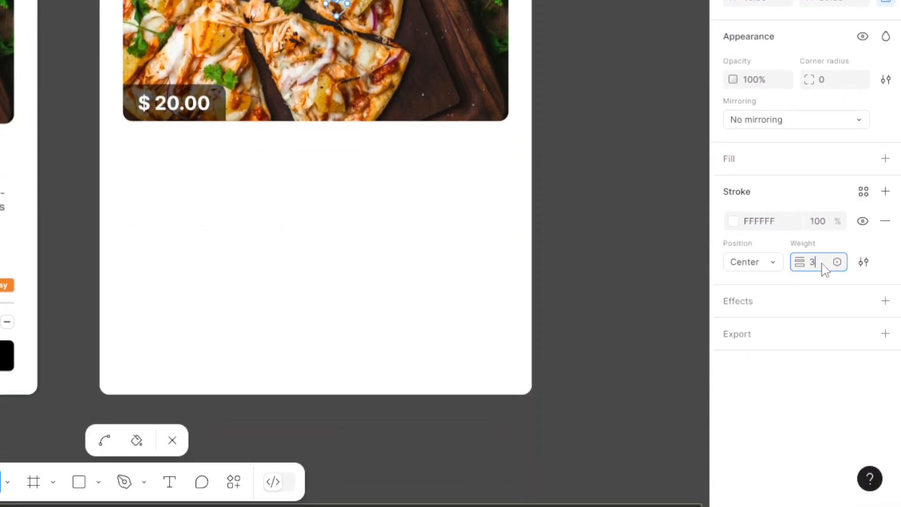
key(Escape)
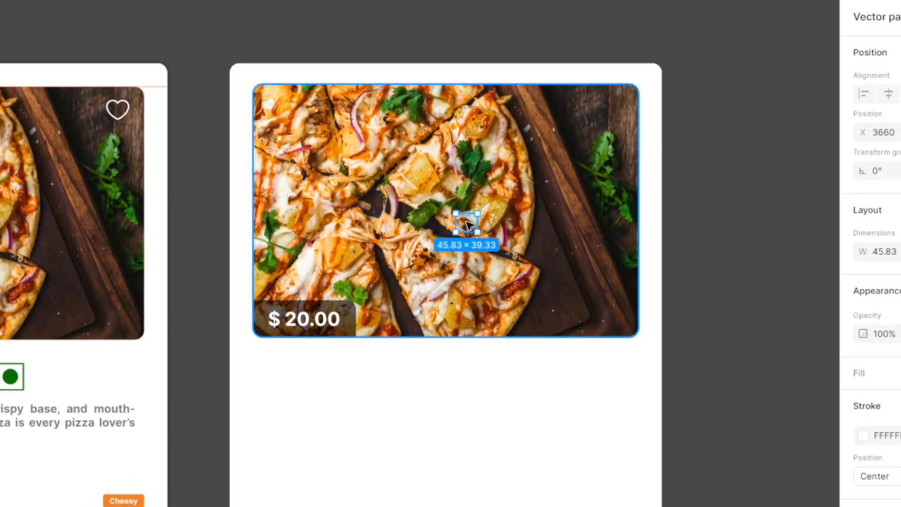
drag(471, 222, 612, 108)
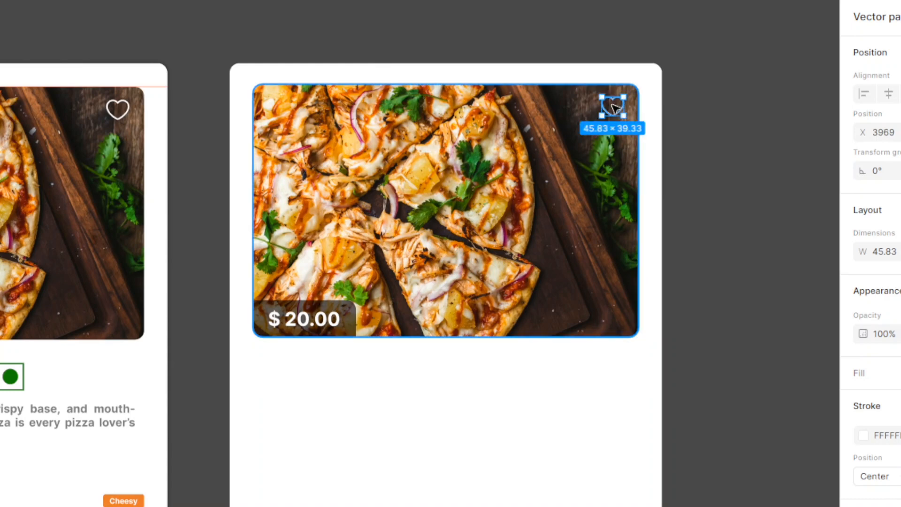
Step: Combine the $ 20.00 text and its dark background in a horizontal auto layout
click(308, 319)
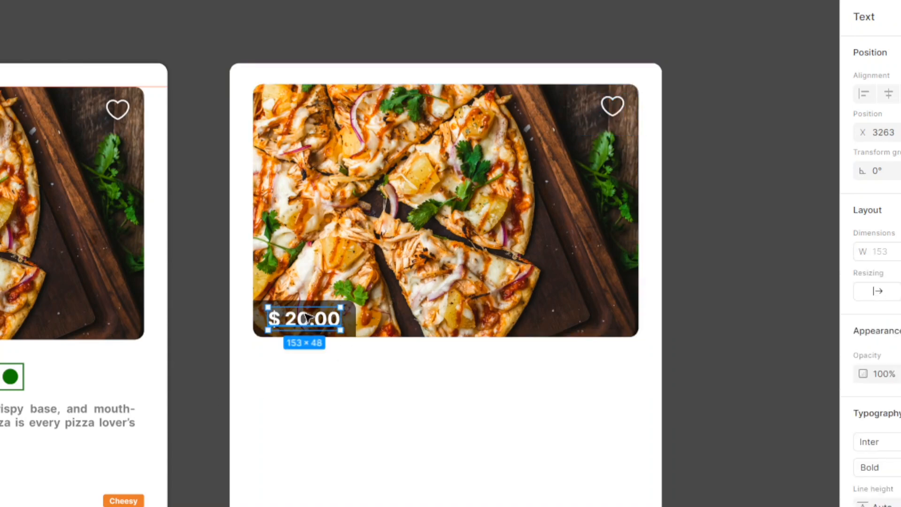
shift+click(351, 321)
key(shift+a)
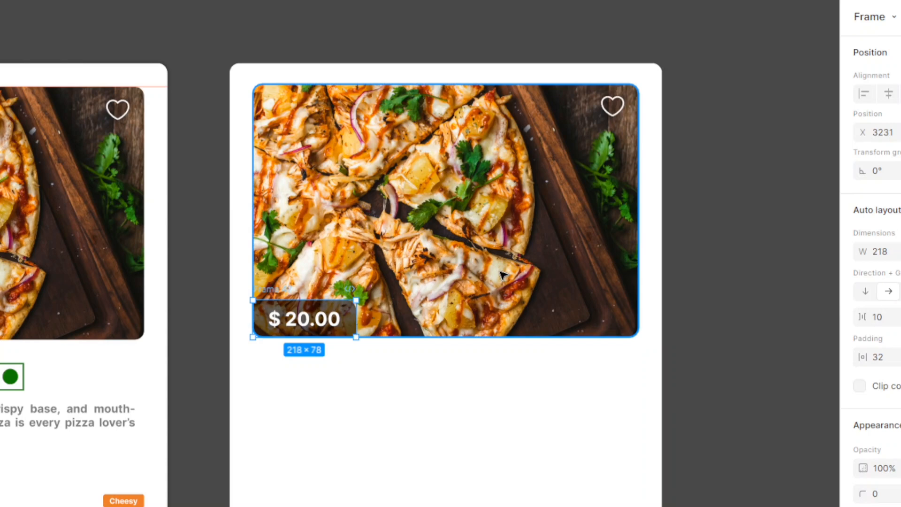
Step: Wrap the price label and pizza photo in an auto layout aligned bottom-left, and wrap the result with the heart in another auto layout
shift+click(503, 275)
key(shift+a)
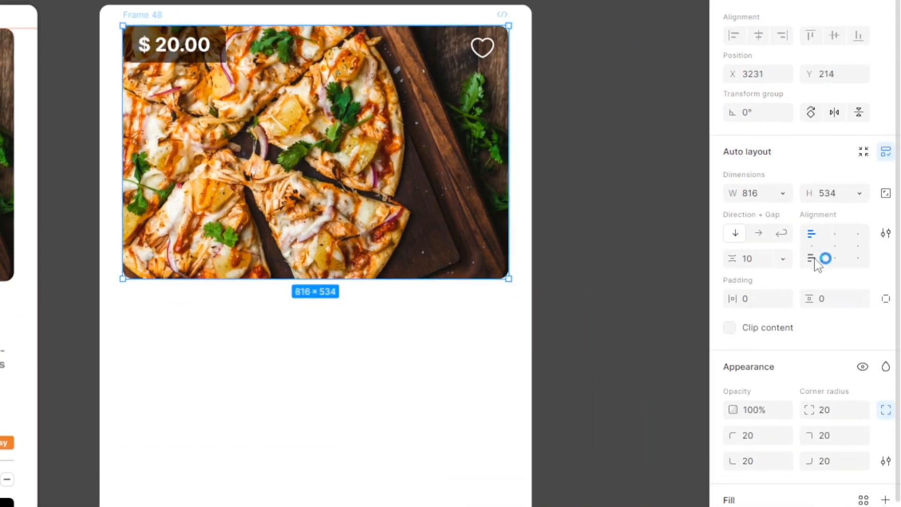
click(900, 317)
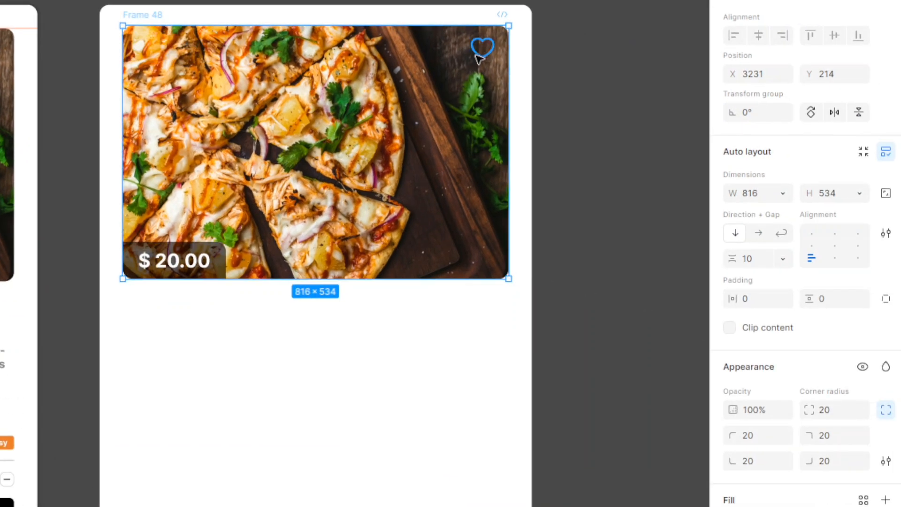
shift+click(482, 48)
key(shift+a)
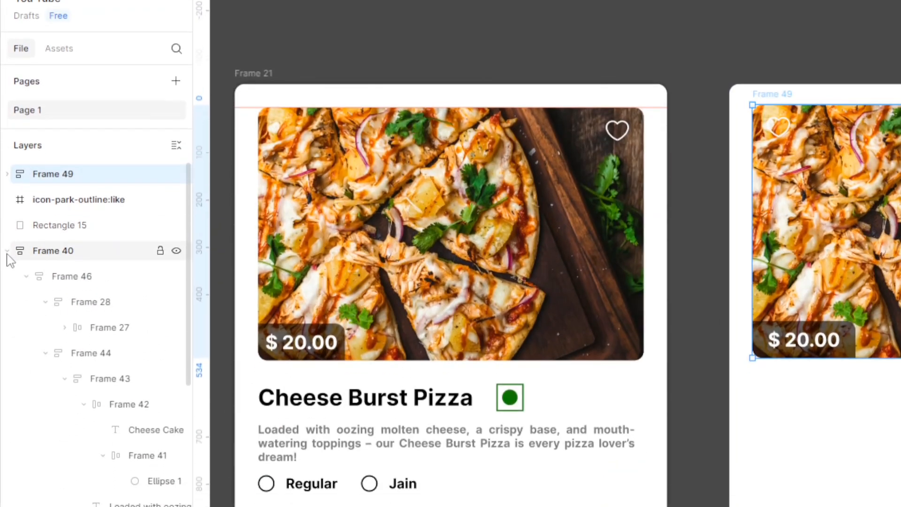
Step: Try moving the heart's Vector layer above Frame 48 inside Frame 49
click(6, 109)
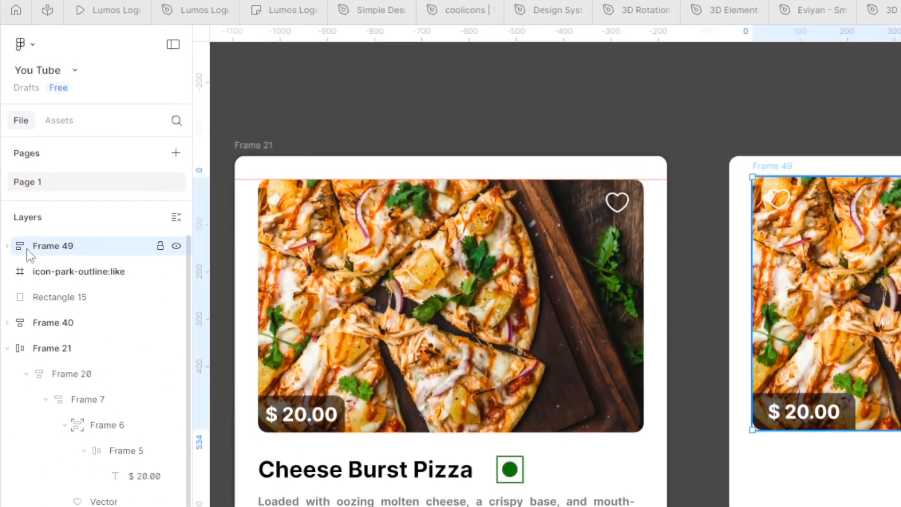
click(7, 245)
click(97, 350)
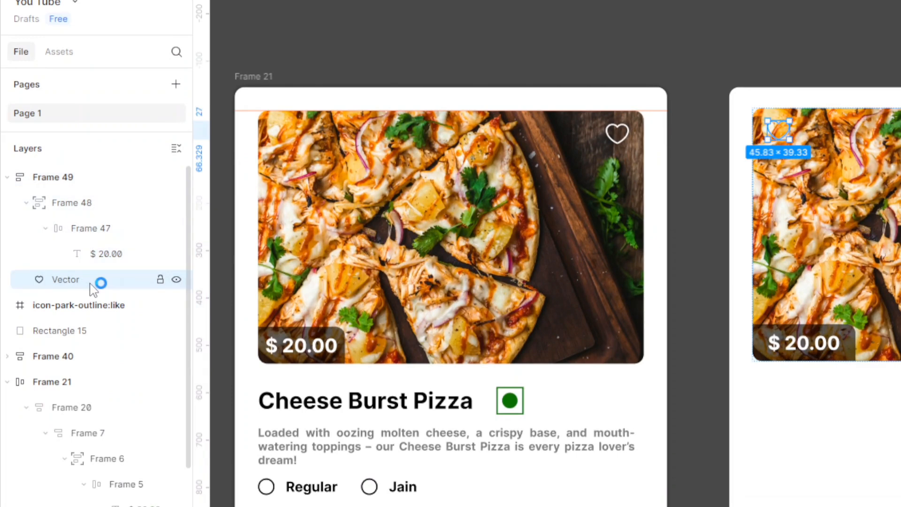
drag(93, 288, 89, 189)
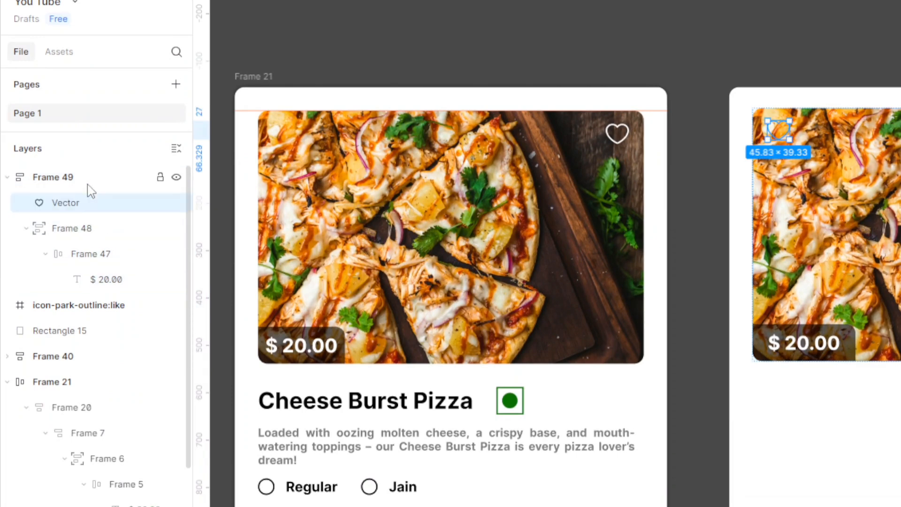
Step: Align the contents of the outer photo auto layout to the top right, placing the heart in the photo's upper-right corner
click(873, 469)
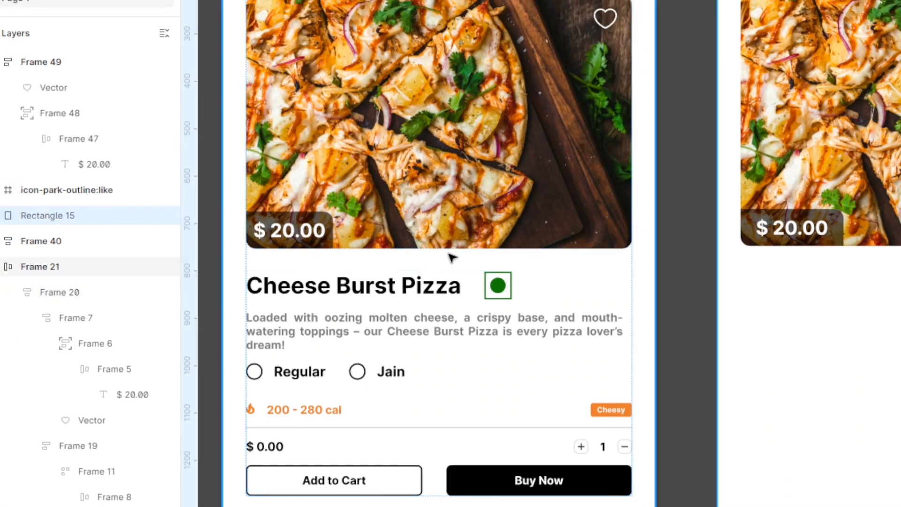
key(Return)
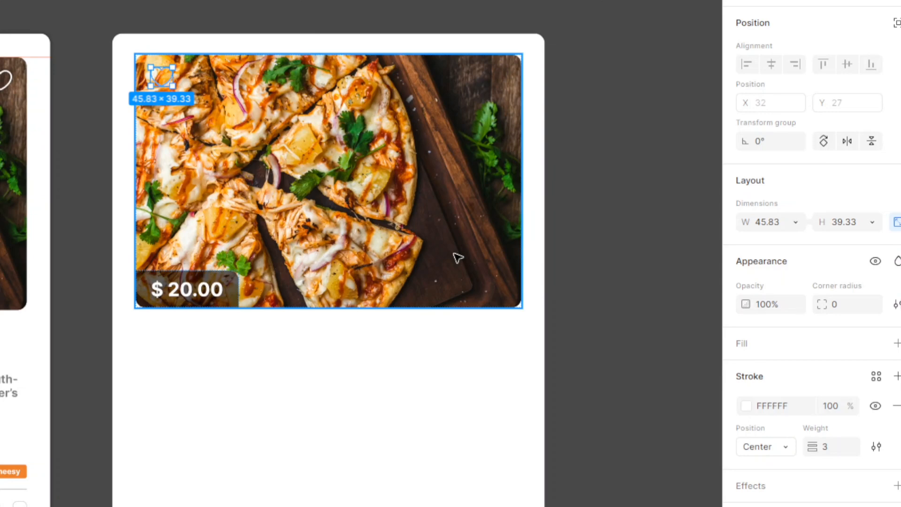
key(shift+Return)
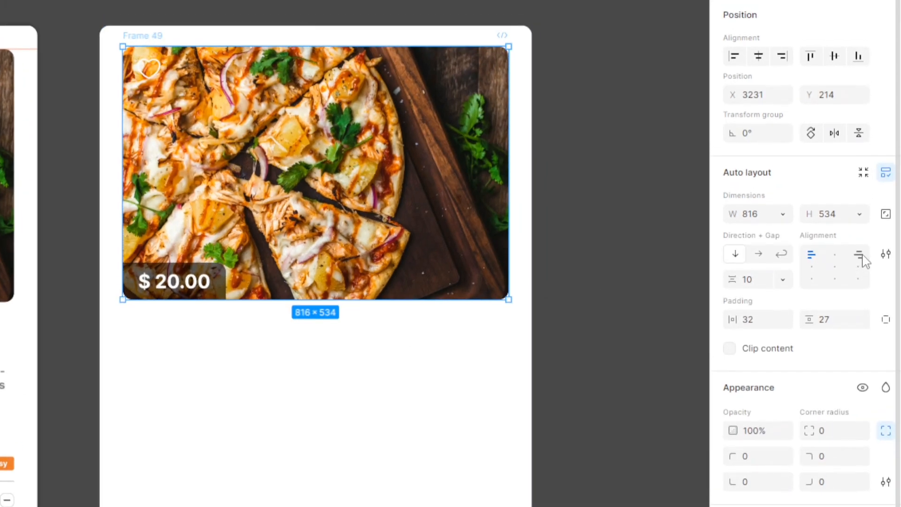
click(861, 255)
Step: Delete the leftover empty icon frame from the card's blank area
click(485, 379)
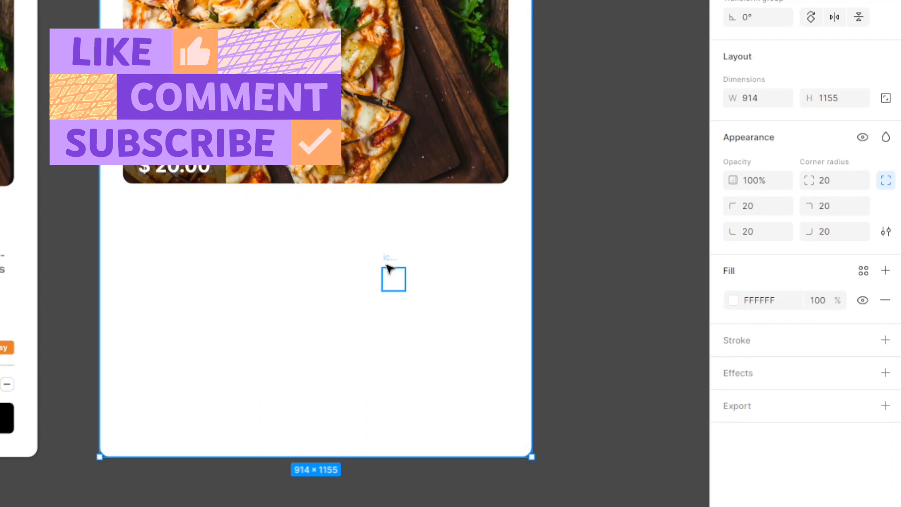
click(389, 271)
click(221, 282)
Step: Add the text "Cheese Brust Pizza" on the card's blank area below the pizza photo
key(t)
click(219, 280)
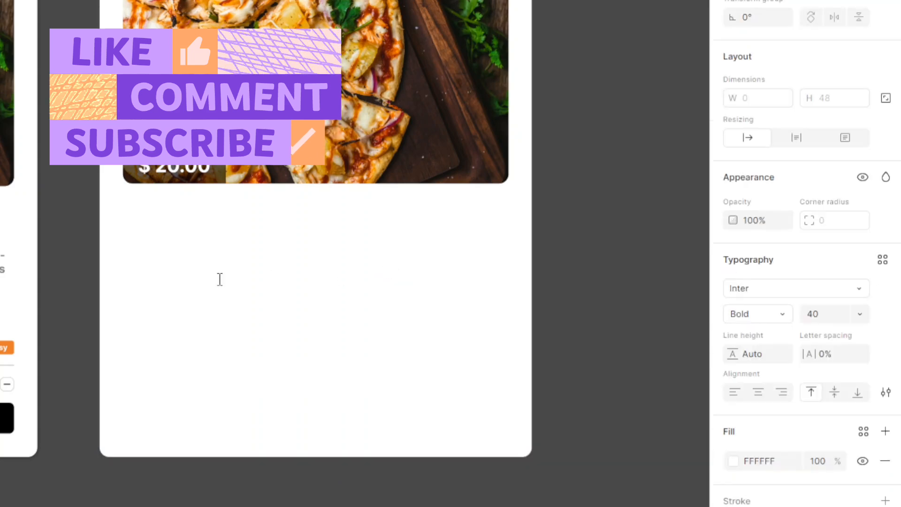
text(Che)
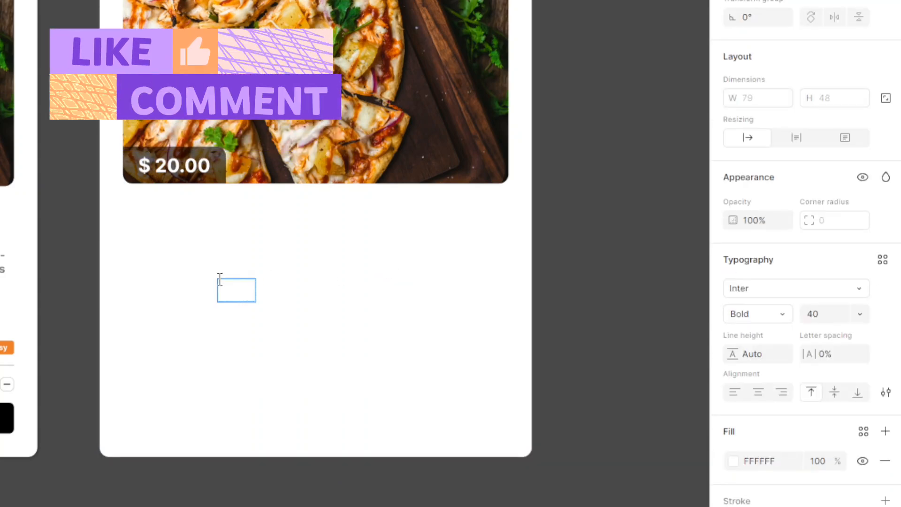
text(ese Pi)
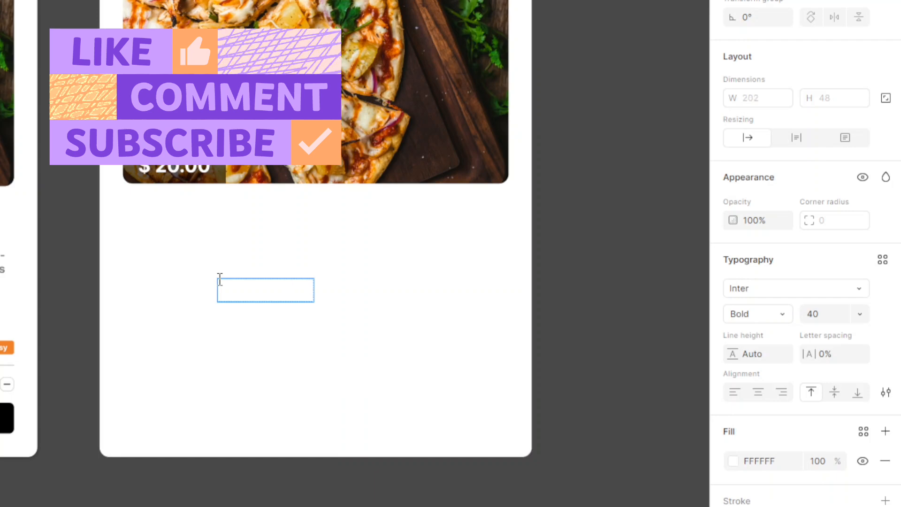
text(zza)
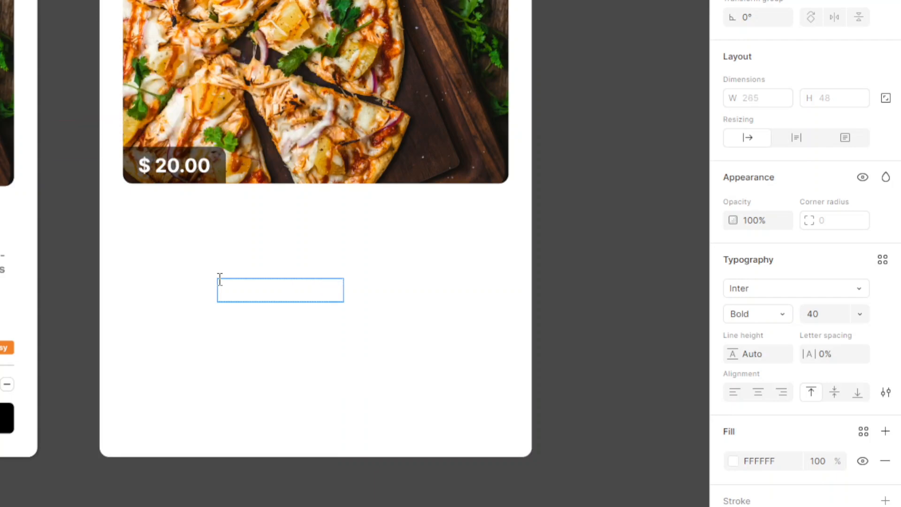
key(Escape)
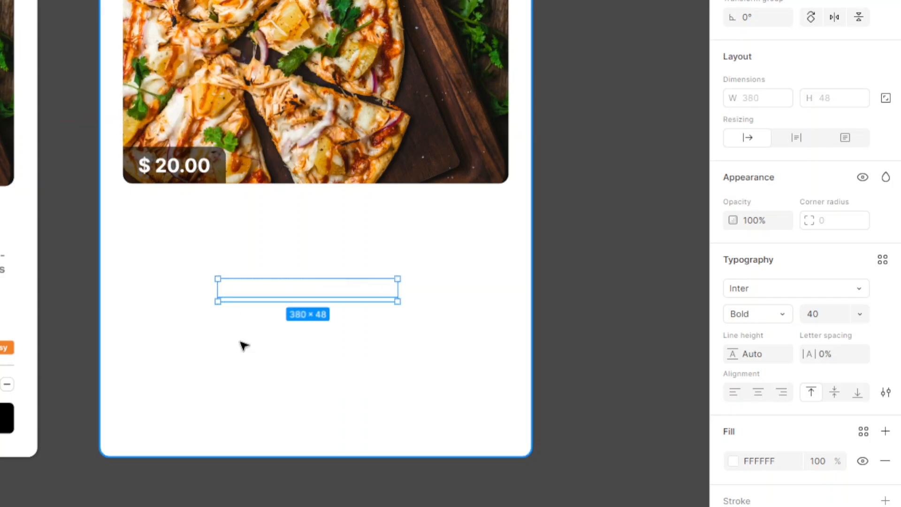
Step: Set the pizza name's fill color to black (000000)
click(733, 460)
drag(510, 426, 508, 428)
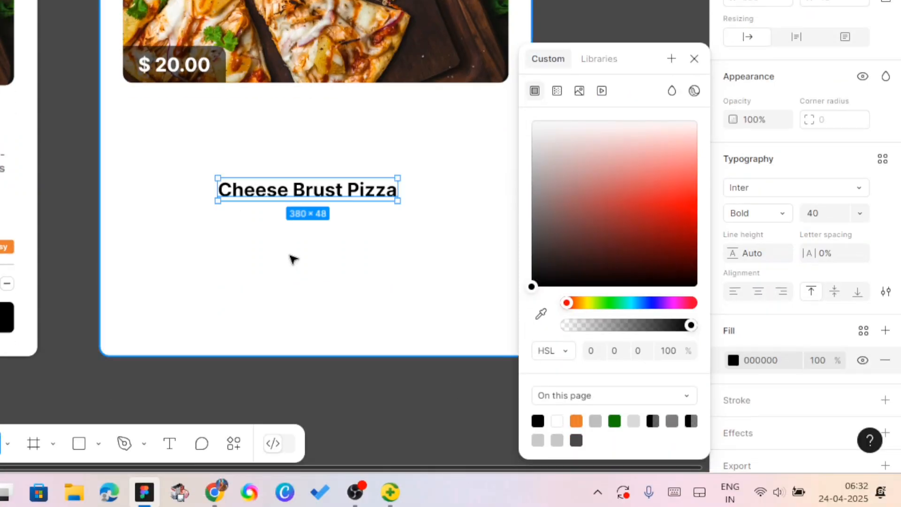
click(291, 361)
Step: Set the pizza name's font size to 48 and place it beneath the photo, aligned with the photo's left edge
click(374, 292)
click(859, 253)
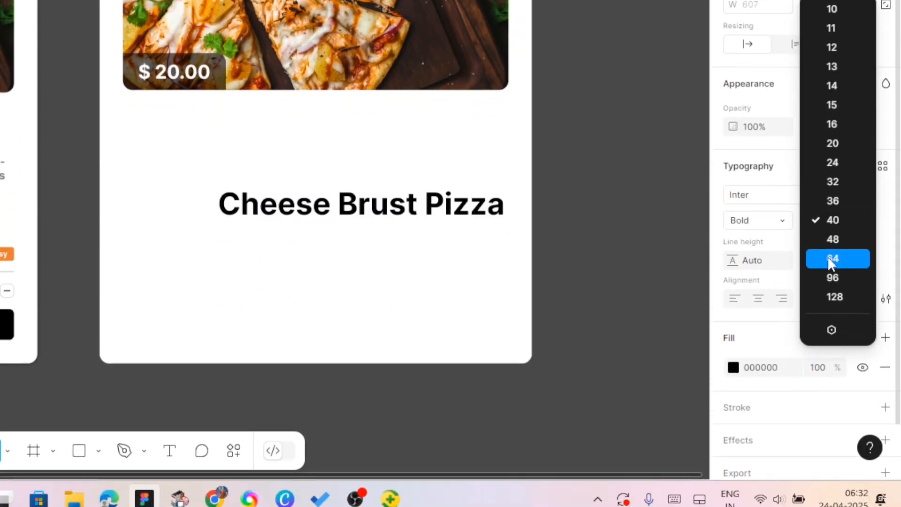
click(828, 290)
drag(290, 194, 191, 129)
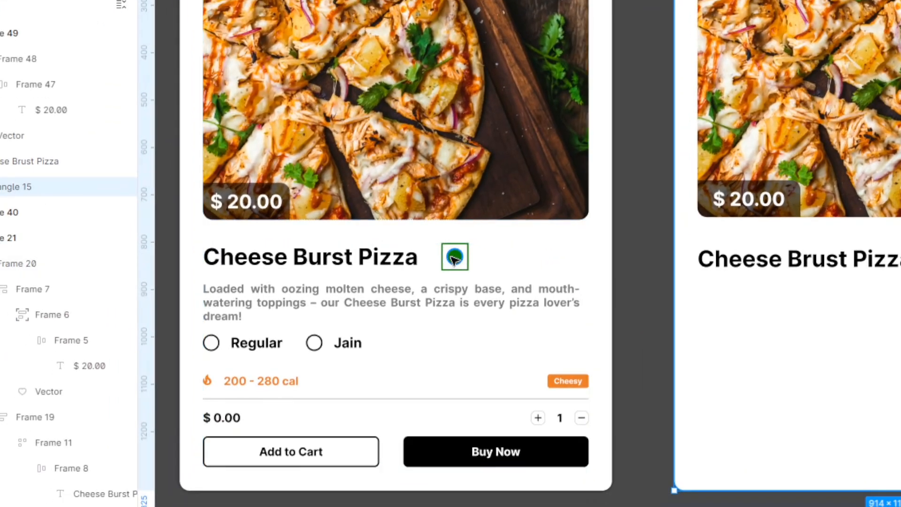
Step: Duplicate the green dot-in-square mark group from the finished card and move the copy onto the new card
click(454, 258)
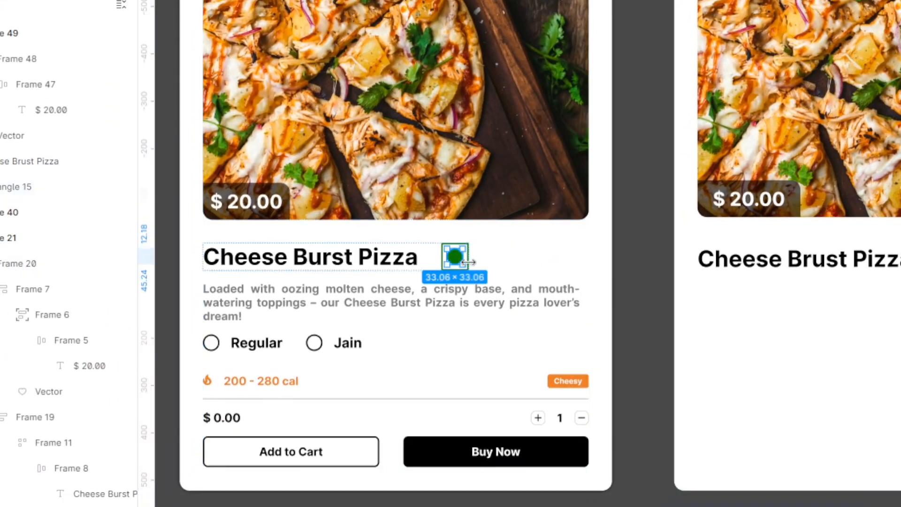
scroll(471, 258, up, 3)
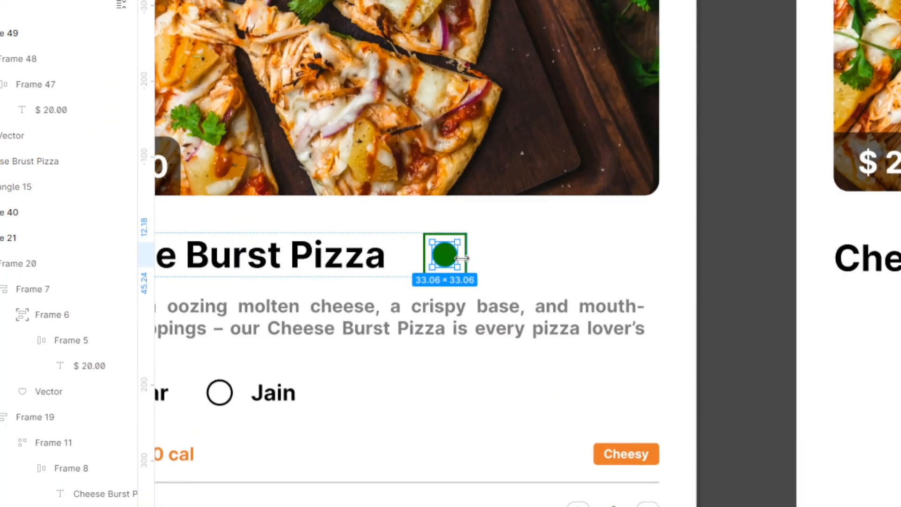
shift+click(467, 258)
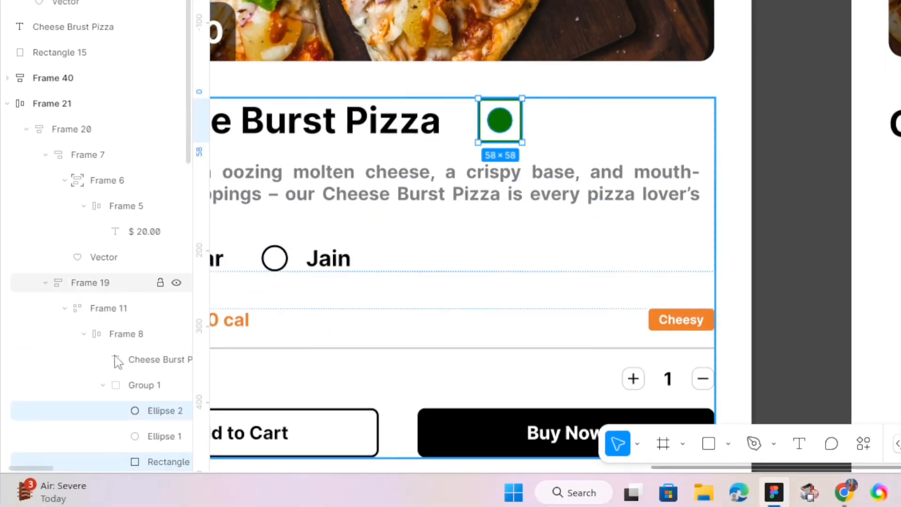
click(132, 387)
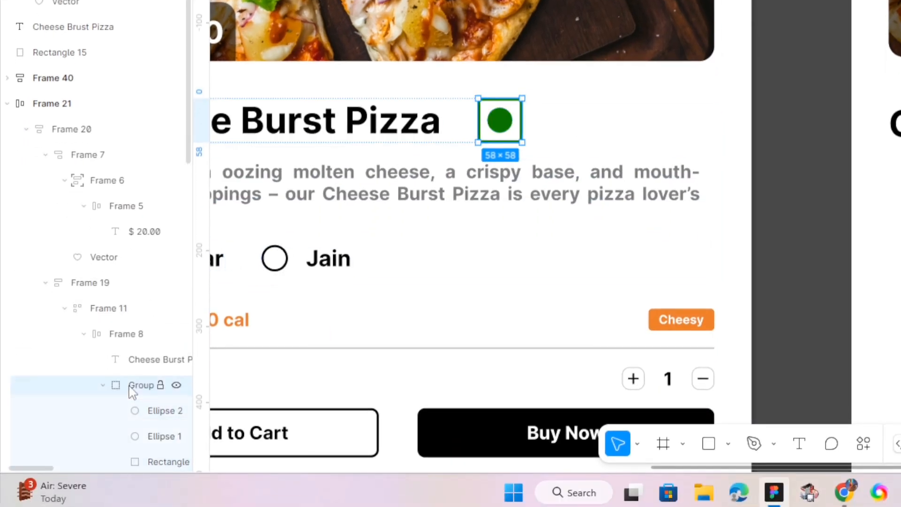
key(ctrl+d)
drag(562, 137, 446, 270)
drag(407, 302, 140, 228)
scroll(140, 227, down, 3)
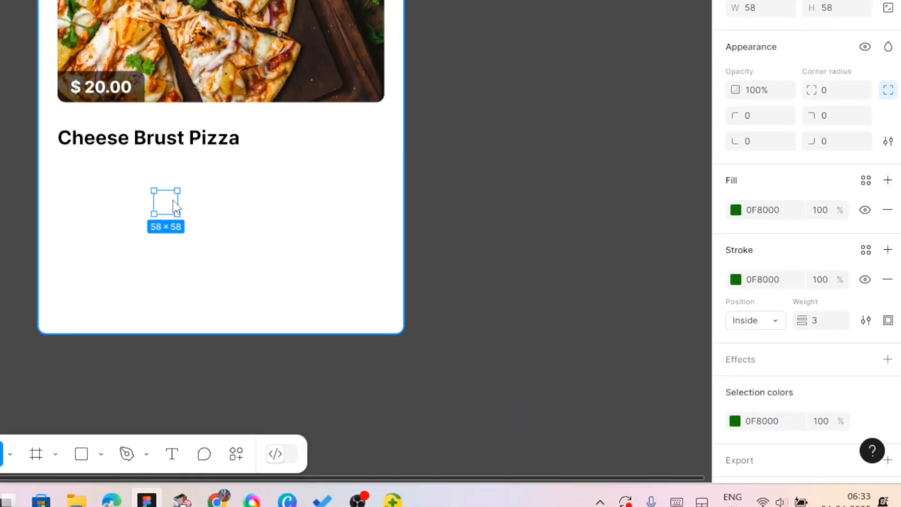
Step: Bring the copied green mark to the front and place it to the right of the pizza name
right_click(173, 201)
click(418, 221)
drag(378, 389, 483, 327)
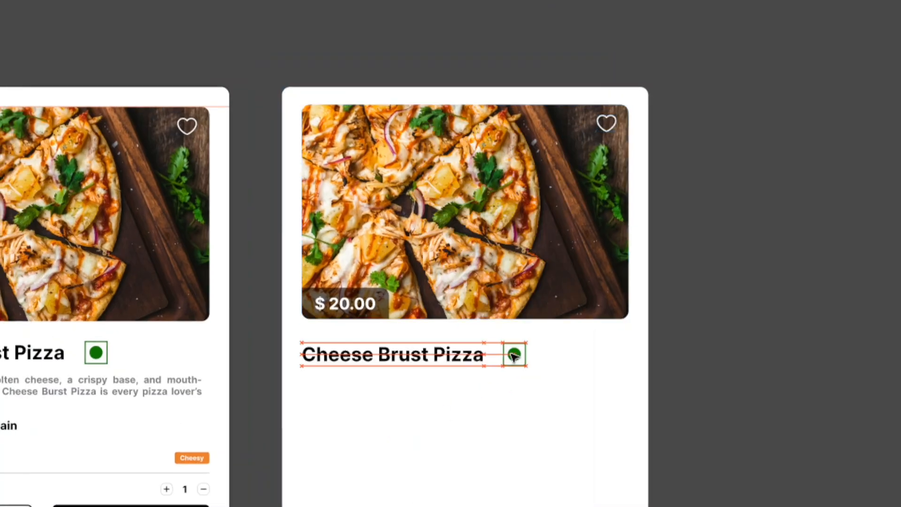
Step: Line up the green mark with the pizza name and combine both in an auto layout
drag(518, 355, 518, 356)
shift+click(432, 362)
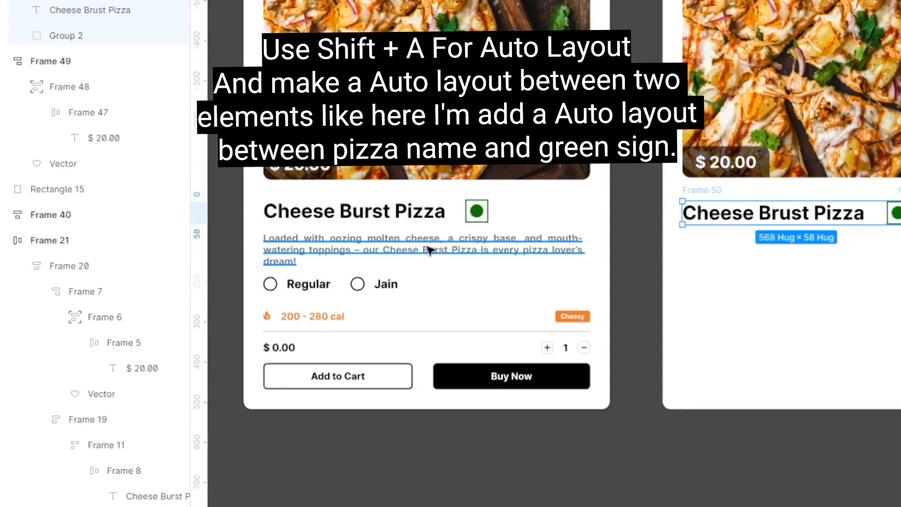
Step: Copy the gray description paragraph from the finished card onto the new card
click(48, 391)
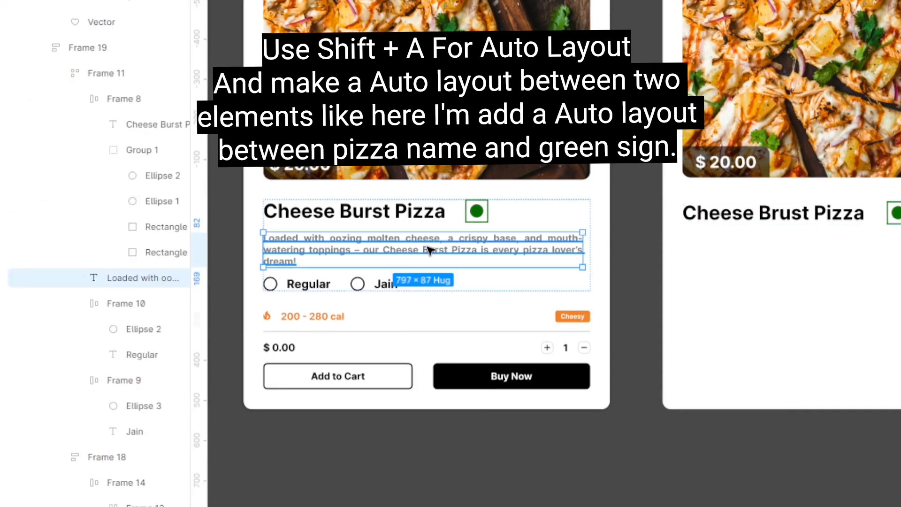
key(ctrl+d)
key(ctrl+x)
key(ctrl+v)
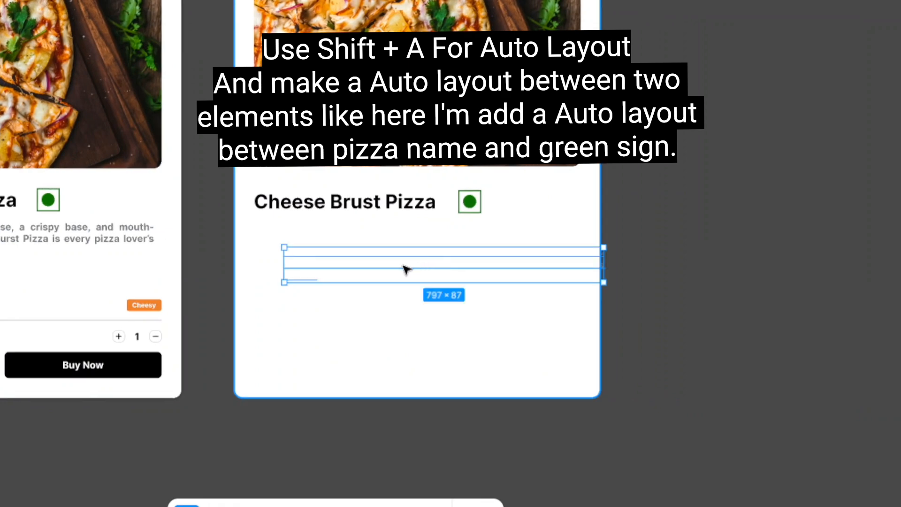
Step: Bring the copied description to the front and place it under the pizza name, flush with the photo's left edge
right_click(404, 268)
click(441, 154)
drag(404, 264, 375, 239)
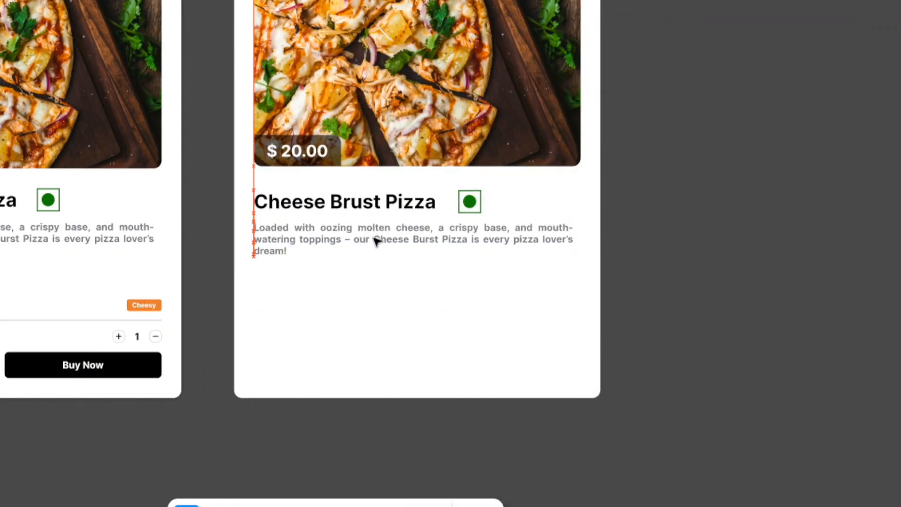
Step: Widen the description to 816 to match the photo and fine-tune its position below the pizza name
drag(578, 237, 582, 237)
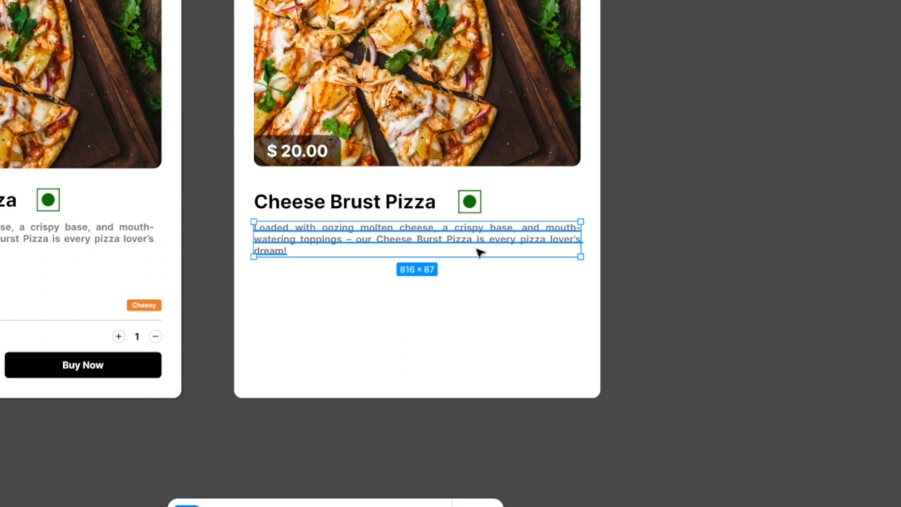
drag(478, 252, 481, 241)
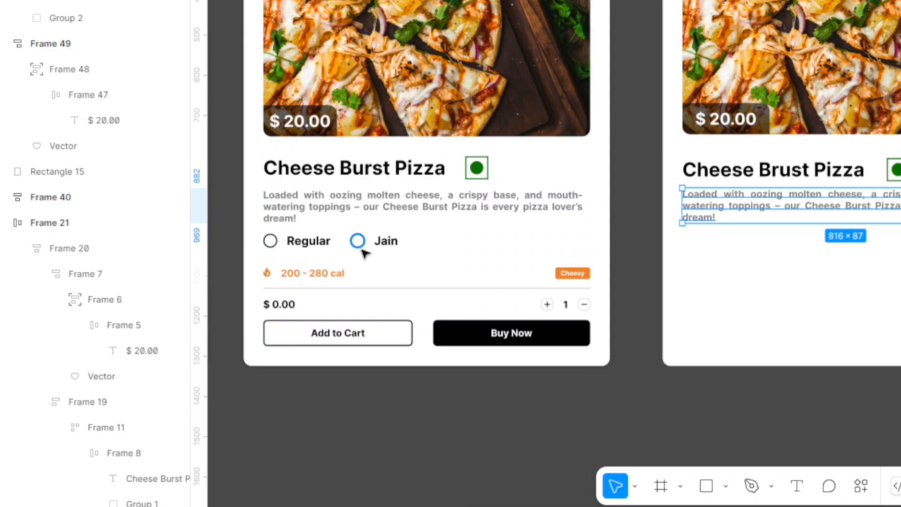
Step: Check the finished card's Jain circle size and add an ellipse below the new card's description, set to 35 × 35 with locked proportions
click(357, 240)
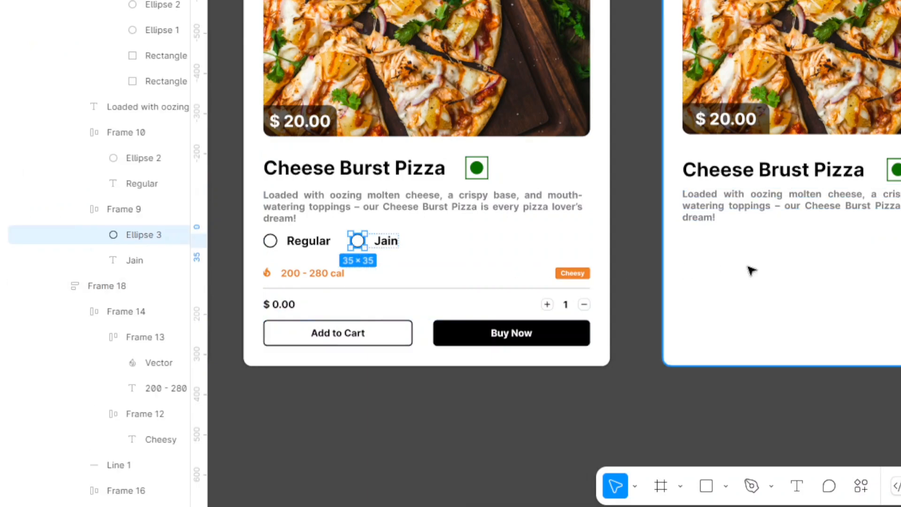
click(749, 293)
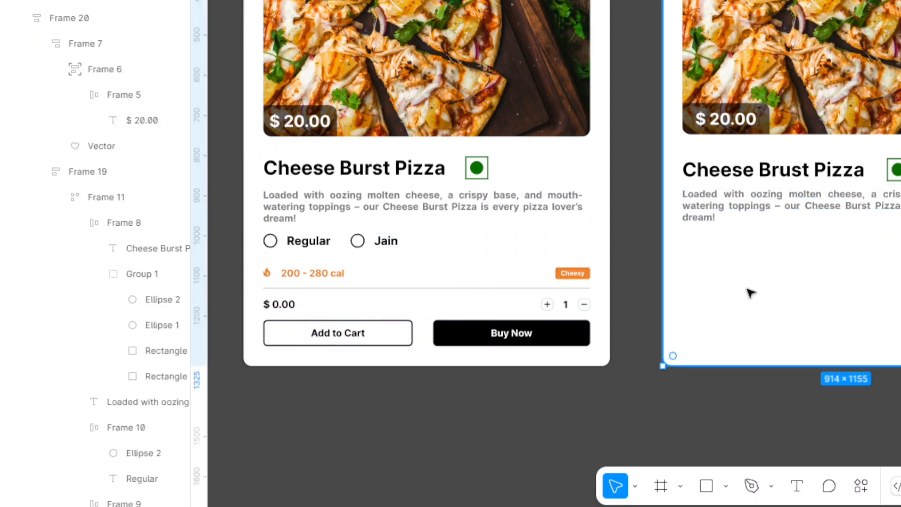
key(o)
click(747, 289)
click(885, 251)
click(829, 255)
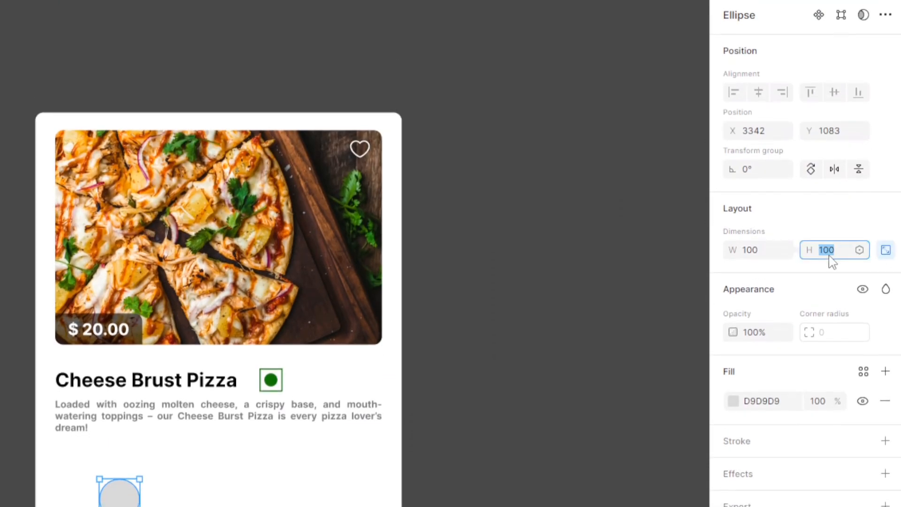
text(35)
key(Return)
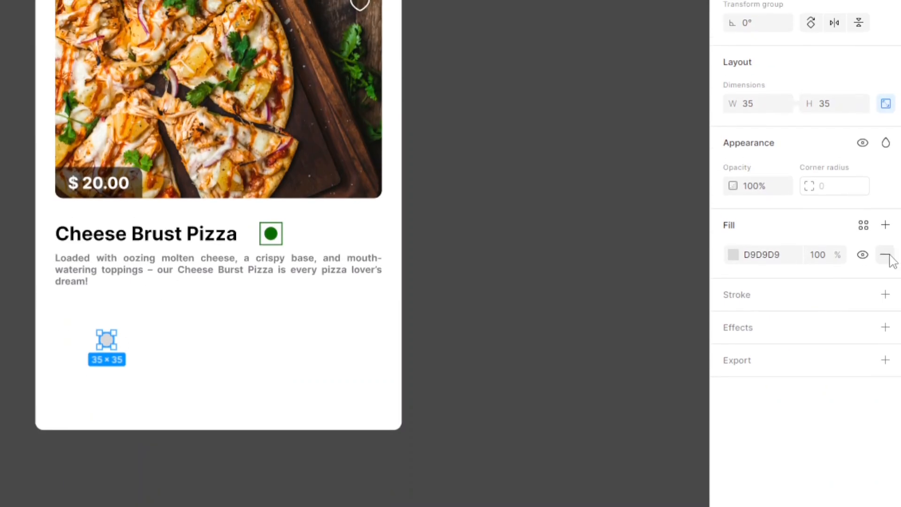
Step: Remove the circle's fill, give it a black inside stroke of weight 3, and place it under the description, flush with its left edge
click(884, 401)
click(886, 441)
click(822, 272)
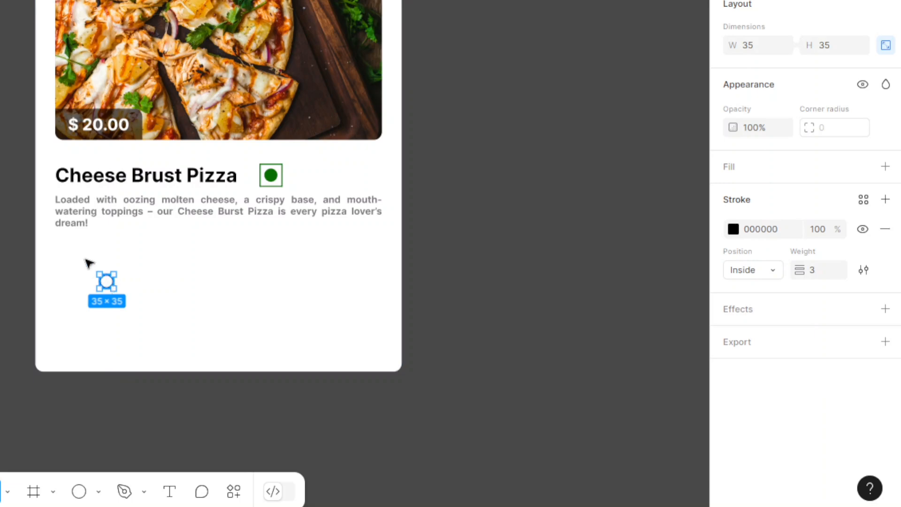
drag(114, 289, 62, 250)
drag(455, 255, 453, 251)
Step: Add a bold Inter text label reading "Regular" below the circle, with a font size of 32
key(r)
key(Escape)
key(Escape)
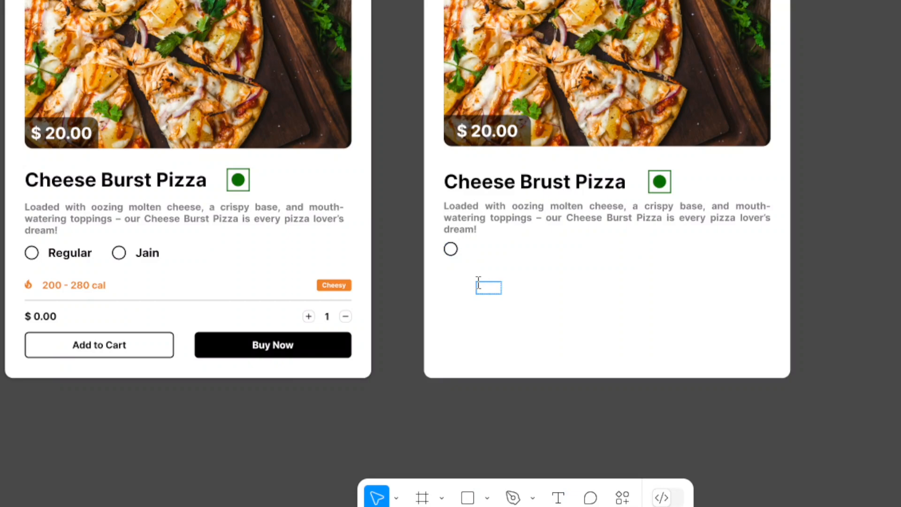
click(552, 336)
click(736, 358)
drag(605, 237, 599, 289)
click(696, 202)
click(860, 309)
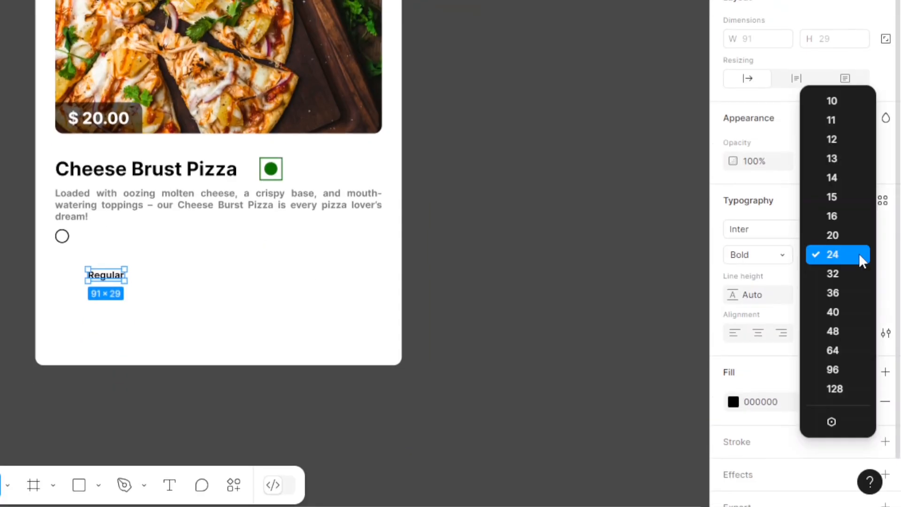
click(840, 257)
Step: Compare with the finished card's Regular label, set the new label's font size to 29, and place it beside the circle
click(322, 225)
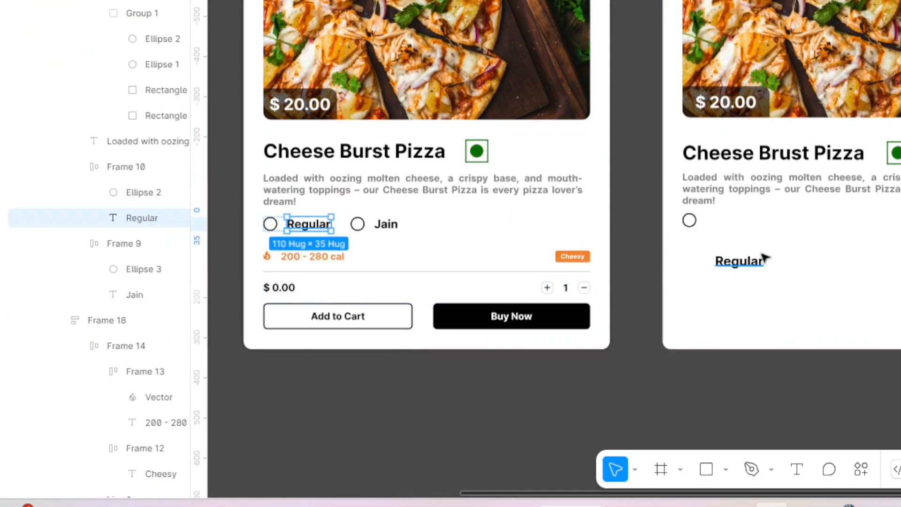
click(763, 258)
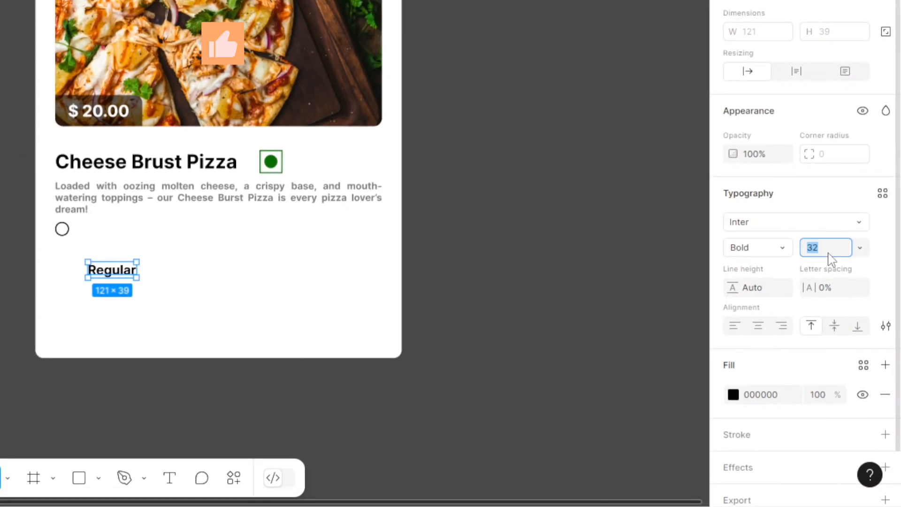
text(29)
key(Return)
drag(109, 264, 101, 229)
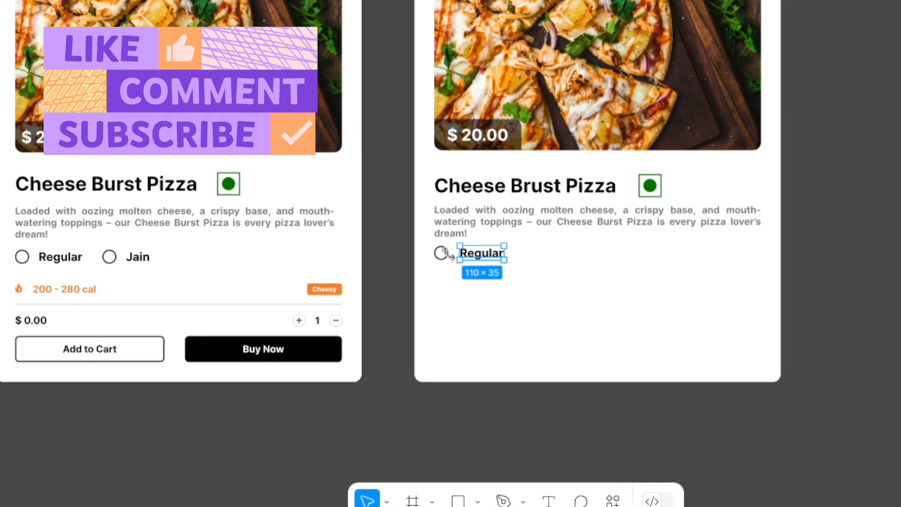
Step: Duplicate the circle and Regular label to the right on the same row and change the copied label to "Jain"
click(91, 268)
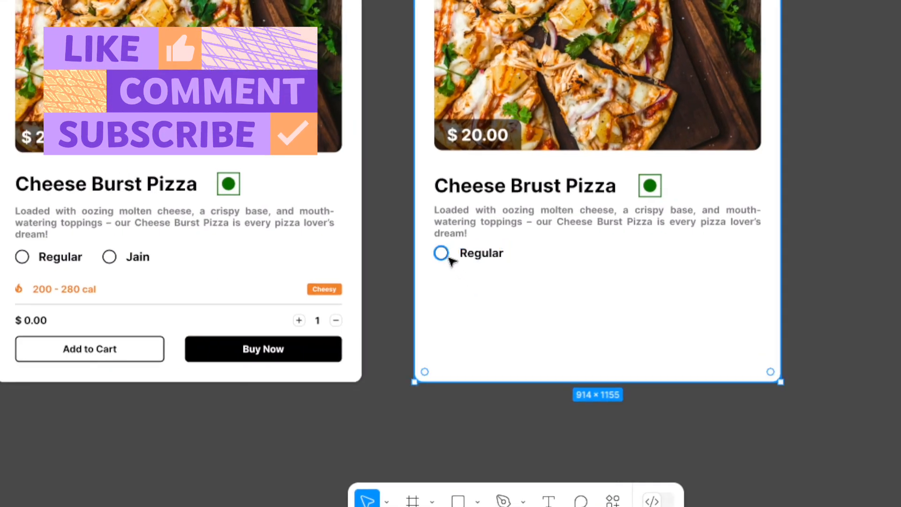
click(483, 254)
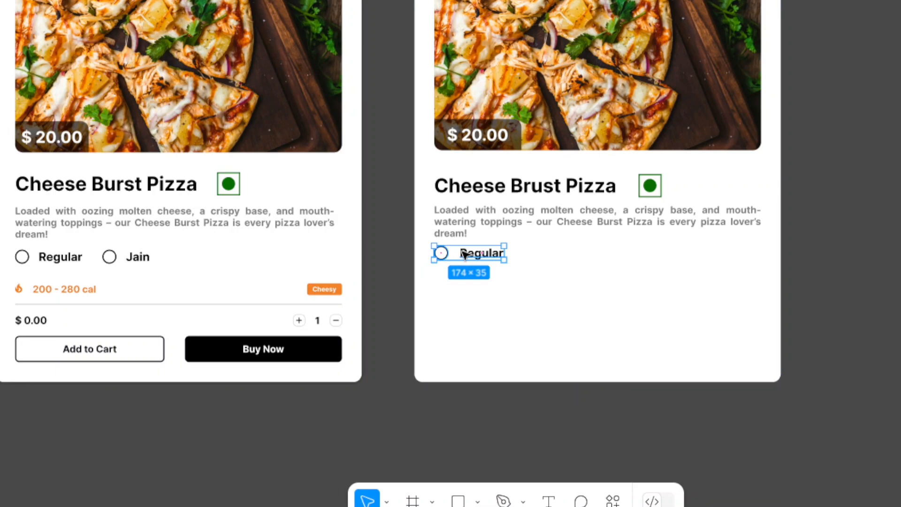
drag(464, 255, 553, 255)
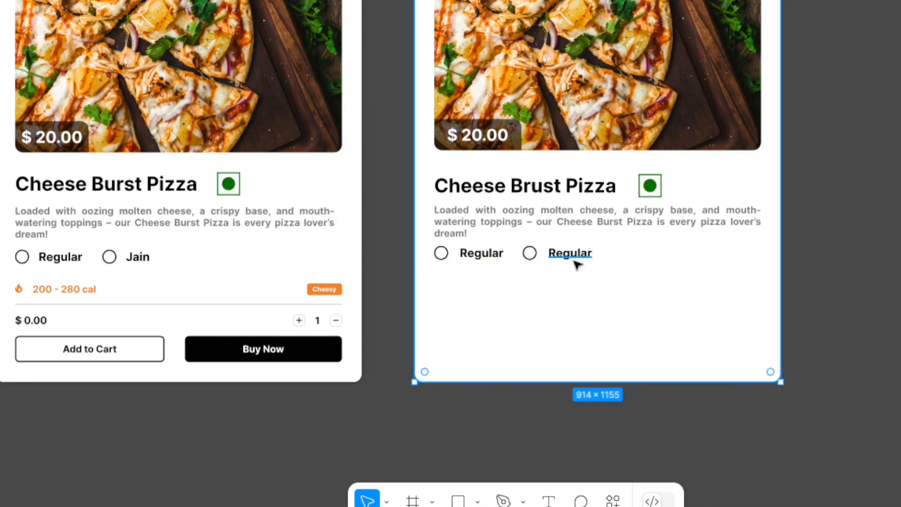
double_click(574, 254)
key(BackSpace)
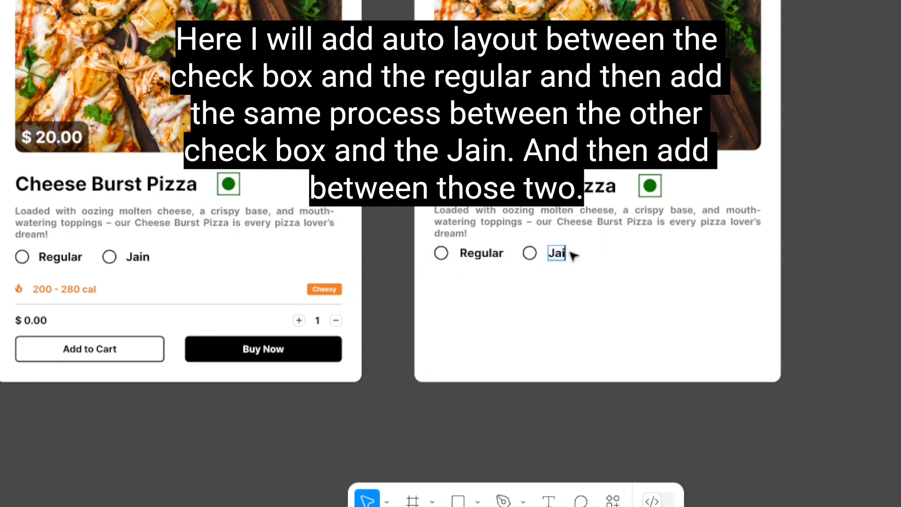
click(546, 287)
shift+click(530, 256)
shift+click(486, 256)
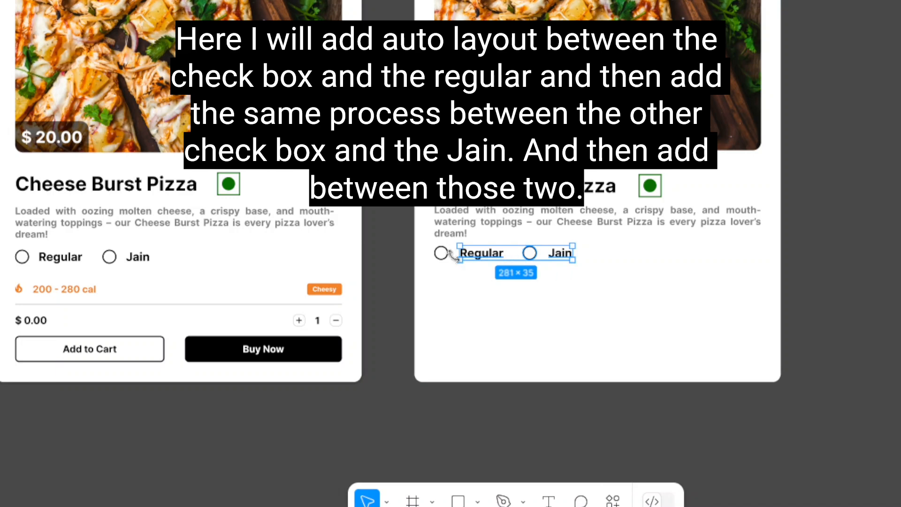
shift+click(444, 255)
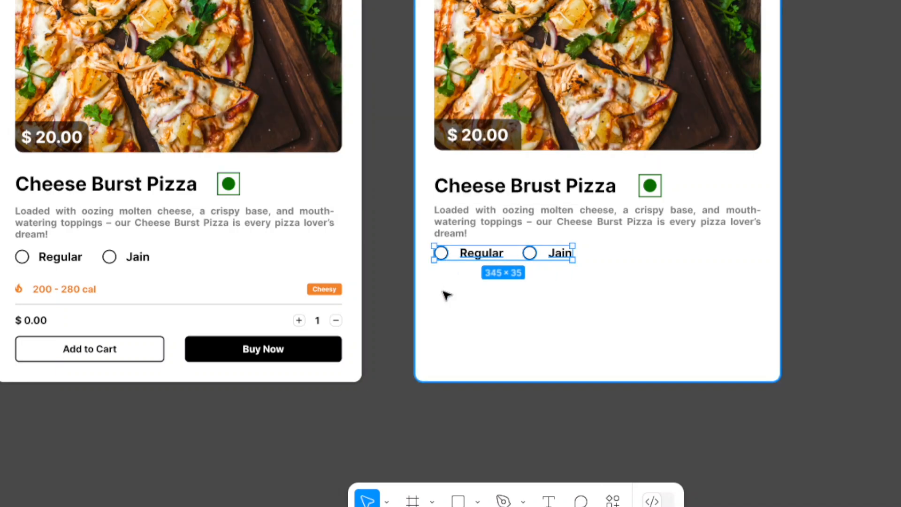
key(shift+a)
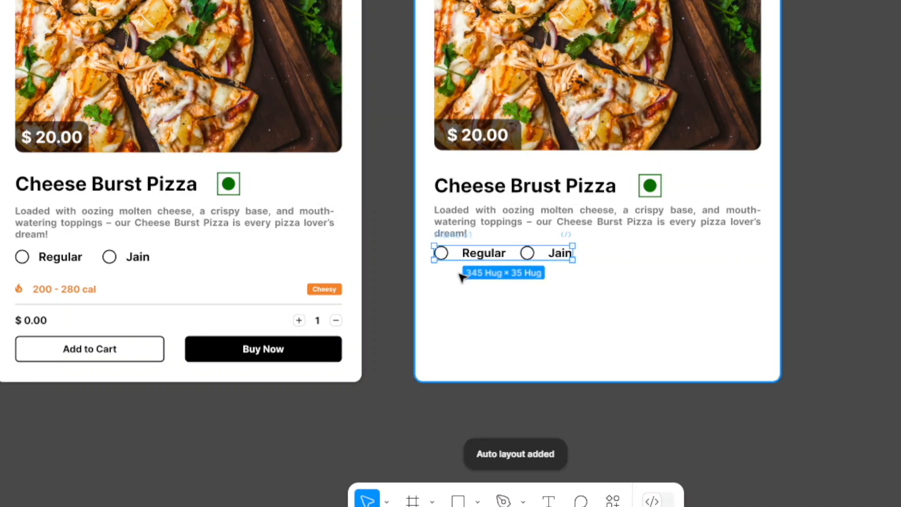
click(463, 290)
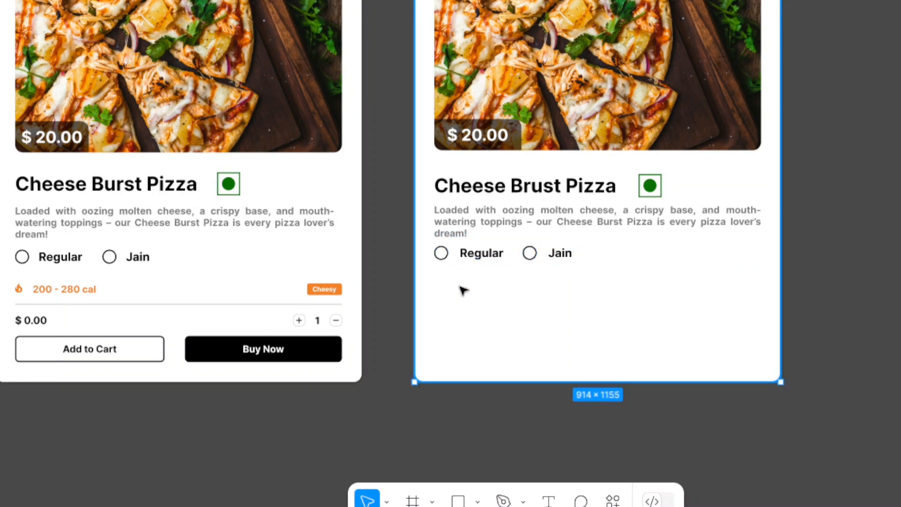
key(ctrl+z)
Step: Put the first circle and Regular in one auto layout, and the second circle and Jain in another
click(465, 289)
click(464, 253)
key(shift+a)
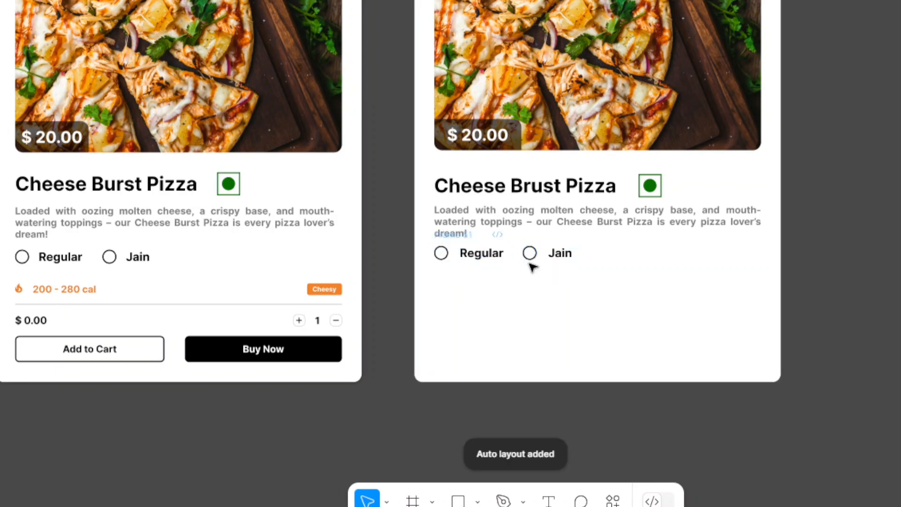
shift+click(531, 257)
click(528, 283)
click(530, 256)
shift+click(566, 256)
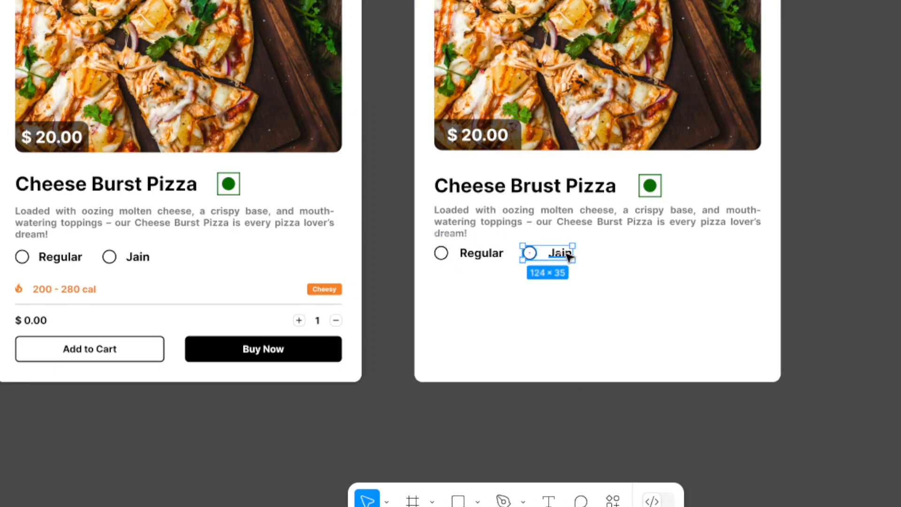
key(shift+a)
Step: Combine the Regular and Jain option frames in a shared auto layout
shift+click(450, 255)
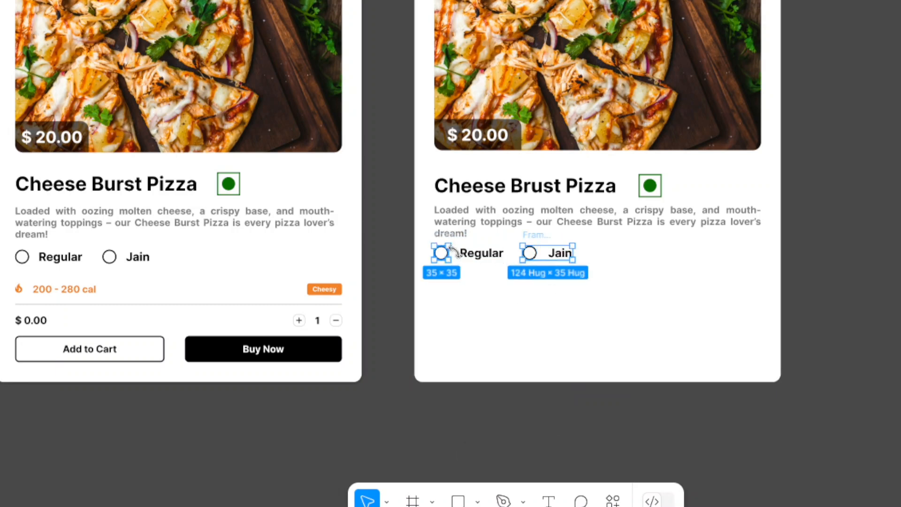
click(465, 276)
click(458, 260)
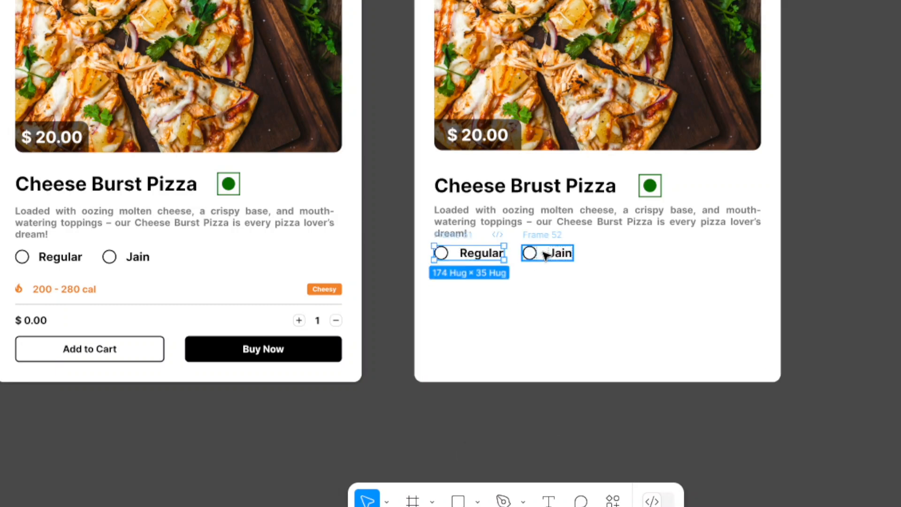
shift+click(545, 255)
key(shift+a)
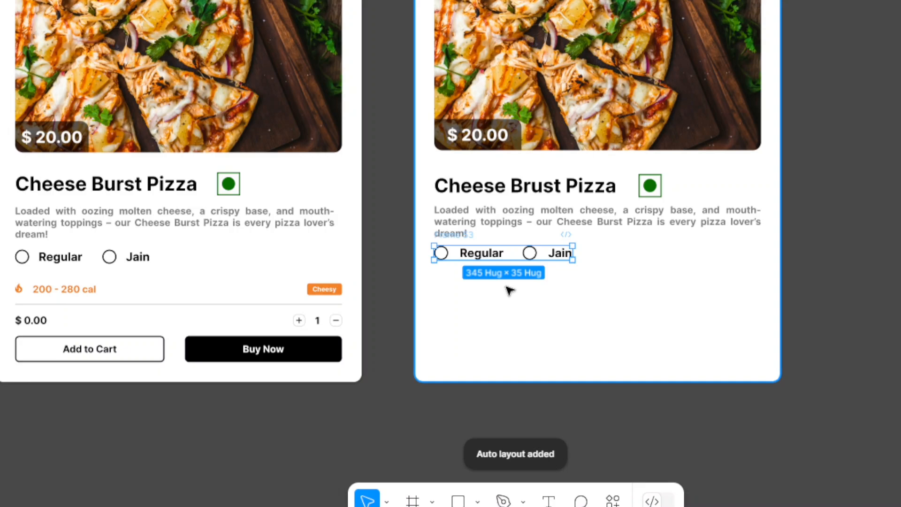
Step: Search the Iconify plugin for "hot", import a flame icon onto the canvas, and close the plugin
click(502, 303)
right_click(503, 304)
mouse_move(554, 336)
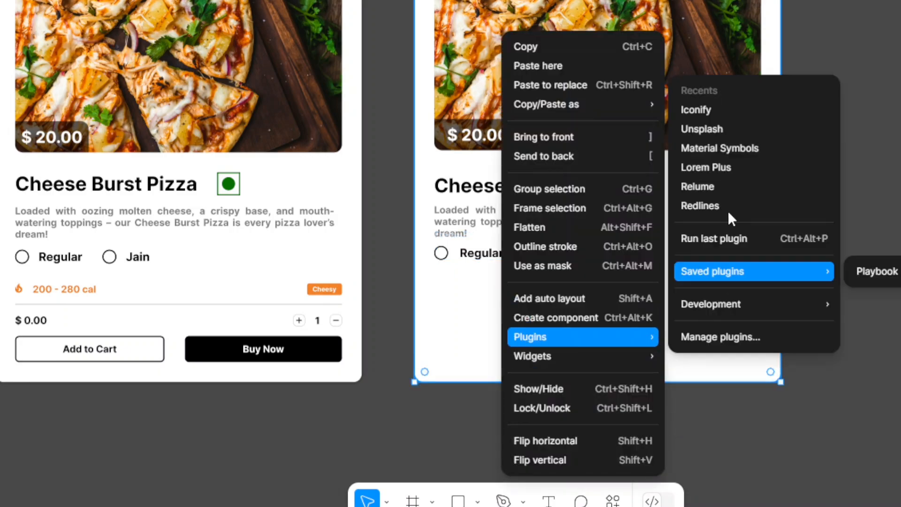
click(713, 110)
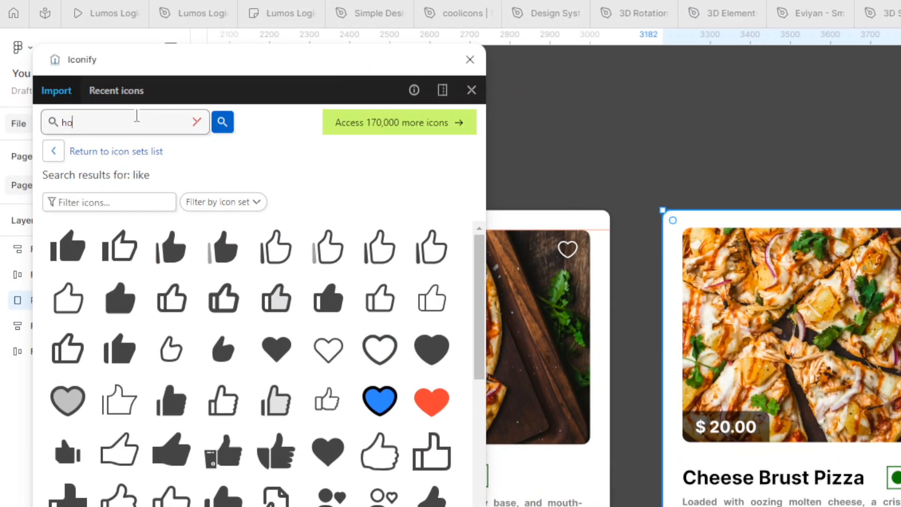
key(Return)
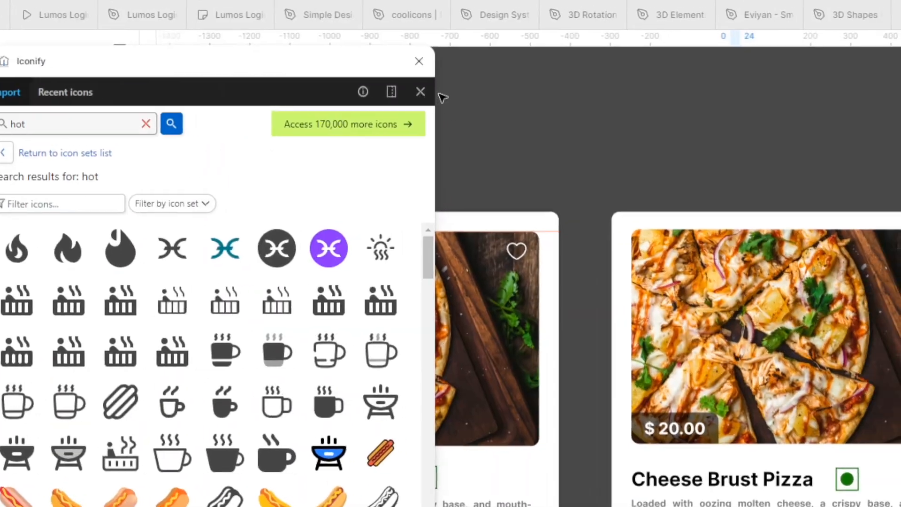
click(419, 62)
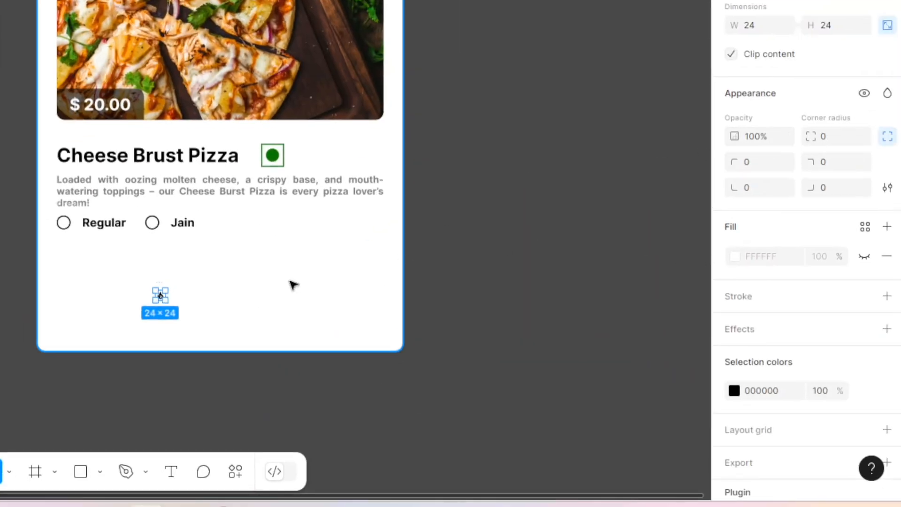
Step: Move the flame vector out of its 24 × 24 icon frame and delete the empty frame
double_click(161, 297)
drag(160, 295, 82, 282)
click(161, 293)
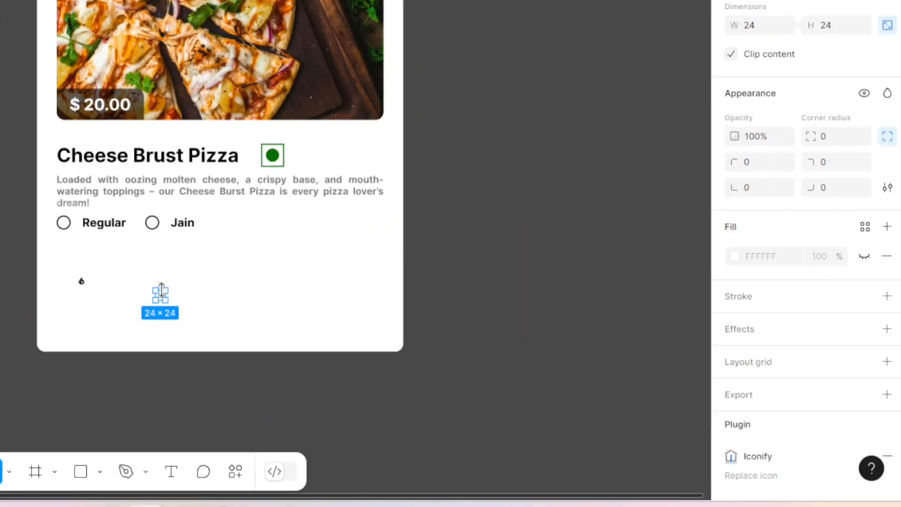
key(Delete)
Step: Lock the flame's proportions and set its width to 18, matching the flame on the finished card
click(81, 281)
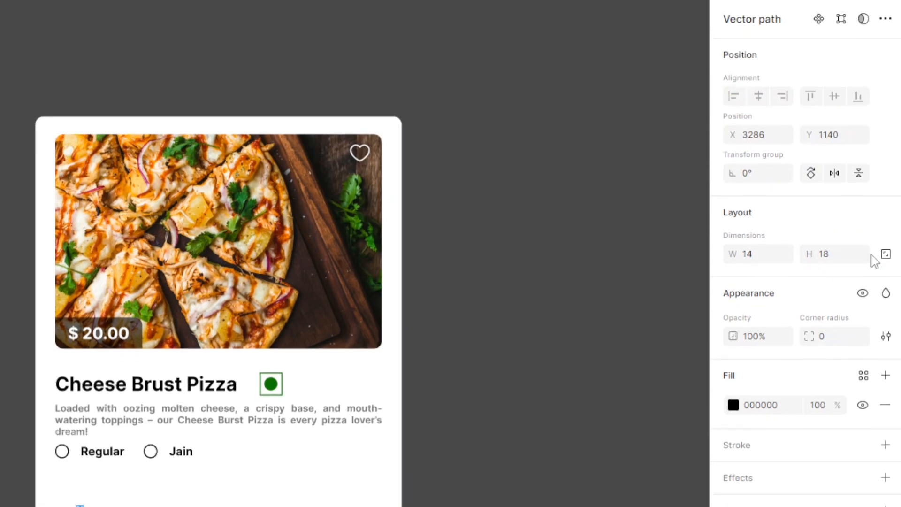
key(Return)
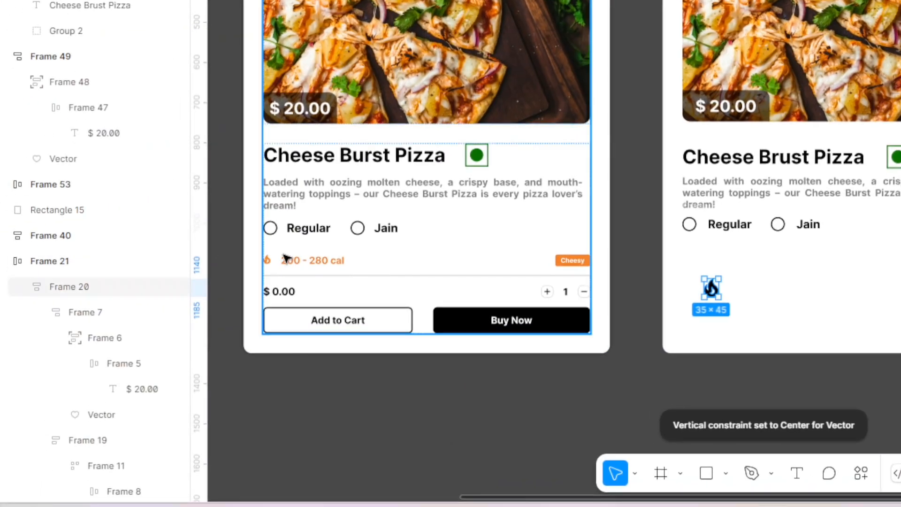
ctrl+click(267, 260)
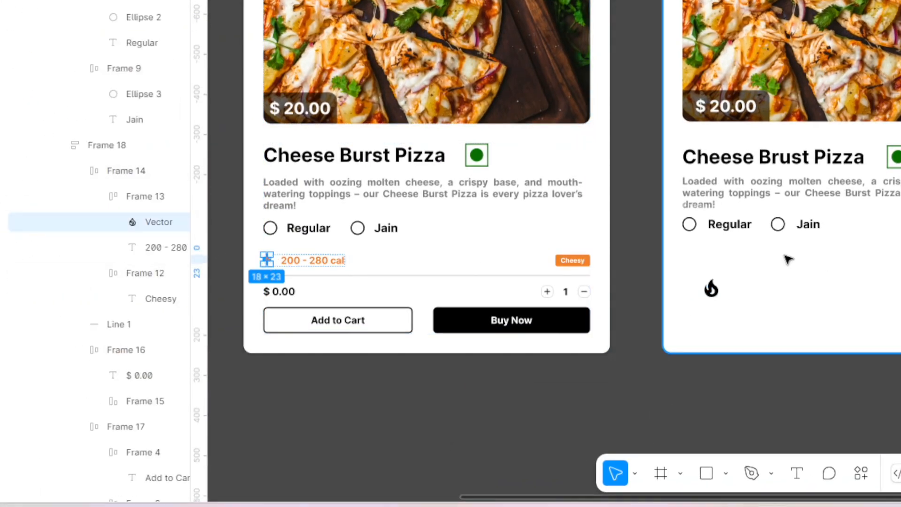
click(711, 287)
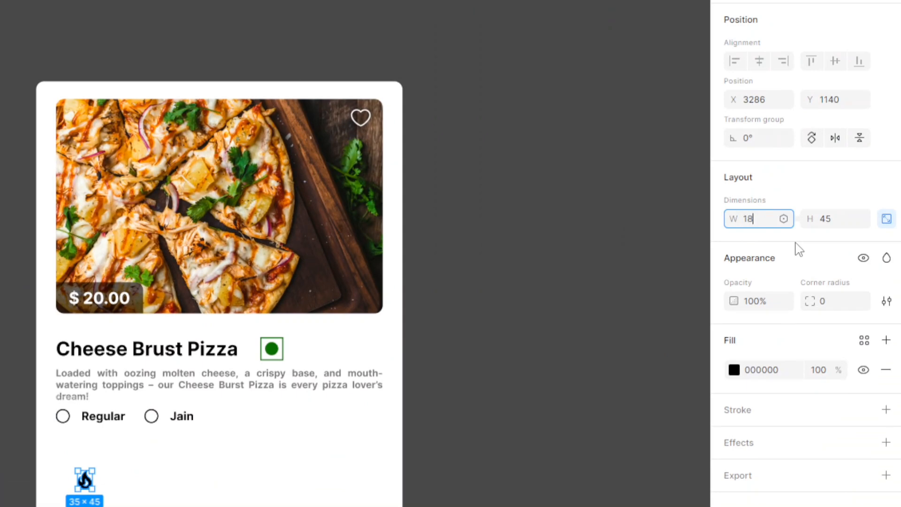
key(Return)
Step: Fill the flame with orange E77D2C and place it below the Regular option, flush with the photo's left edge
click(734, 370)
click(596, 506)
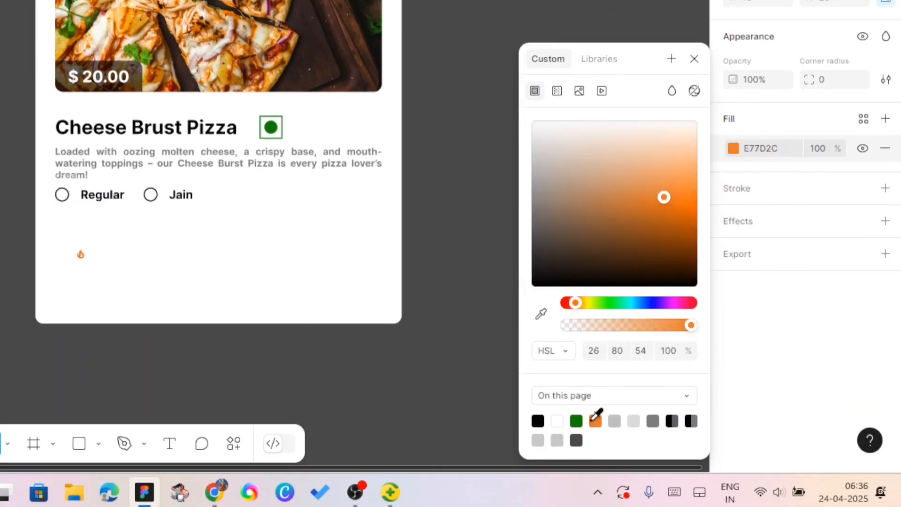
click(694, 59)
drag(81, 252, 57, 235)
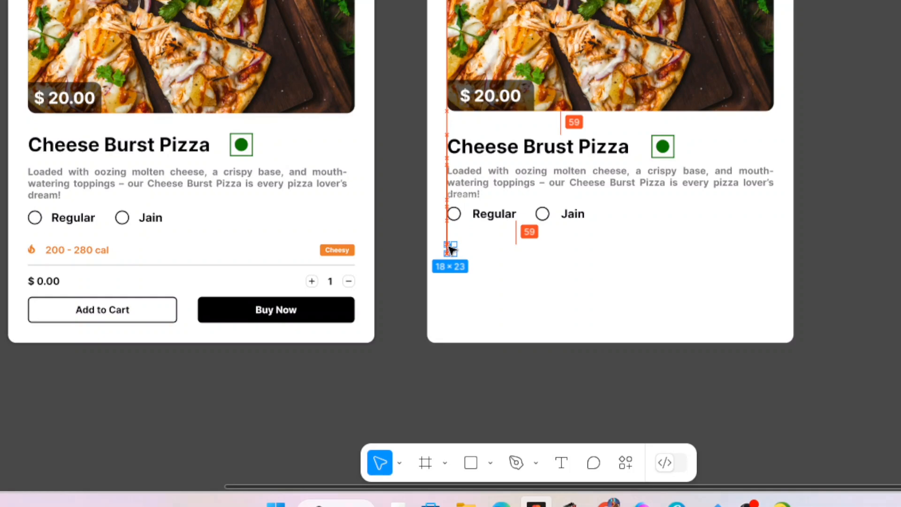
drag(450, 249, 457, 249)
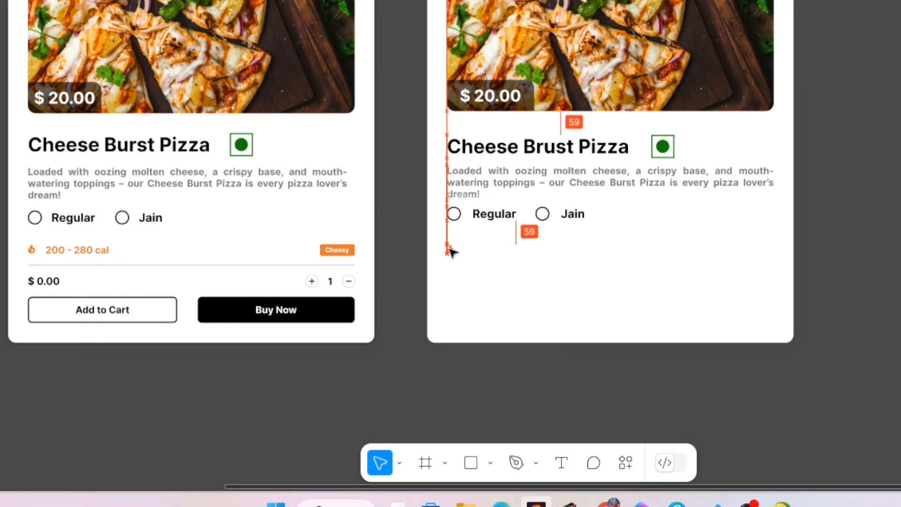
Step: Add a "200 - 280 val" text below the flame icon and fill it with orange E77D2C
drag(451, 252, 450, 249)
click(483, 284)
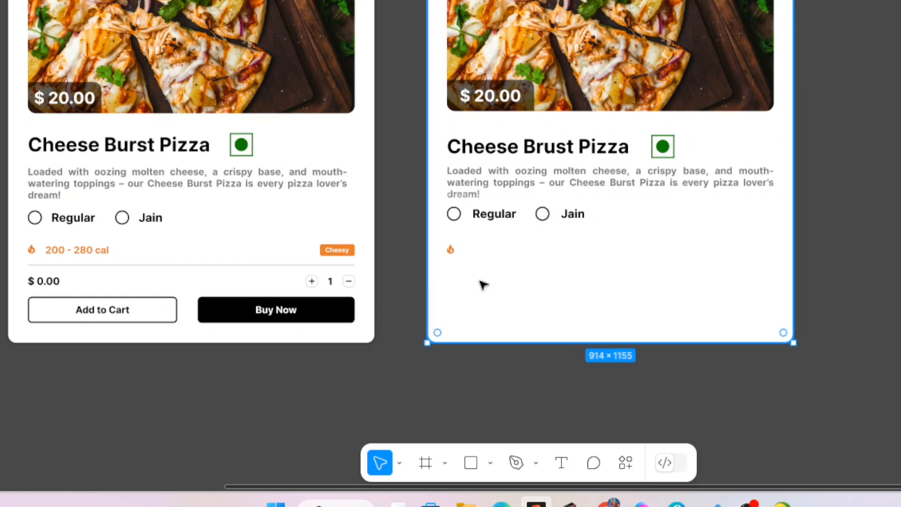
key(t)
click(481, 281)
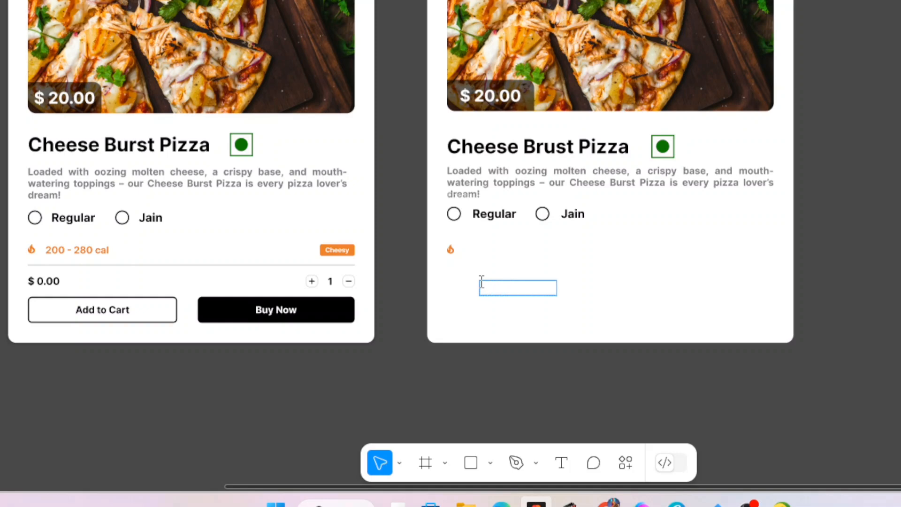
click(511, 345)
click(735, 360)
drag(569, 206, 511, 331)
click(597, 418)
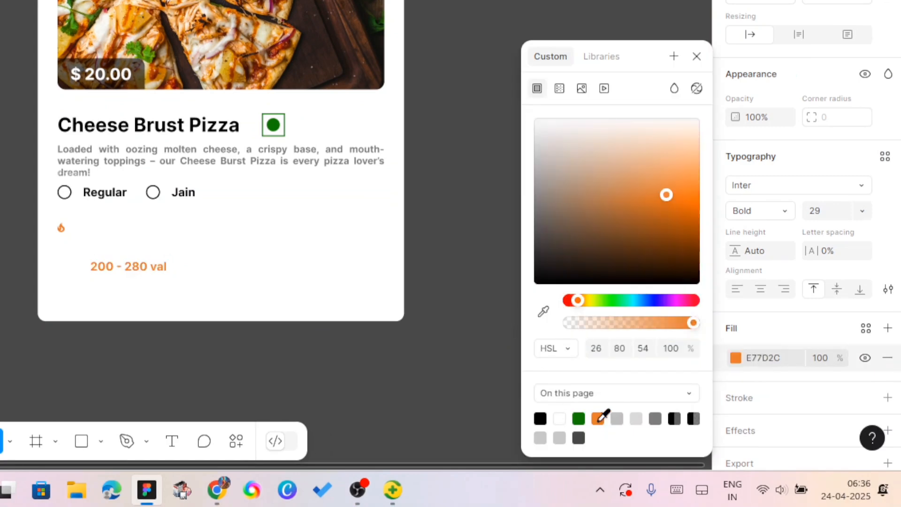
click(697, 57)
Step: Correct the calorie text to "200 - 280 cal" and move it beside the flame icon
double_click(556, 268)
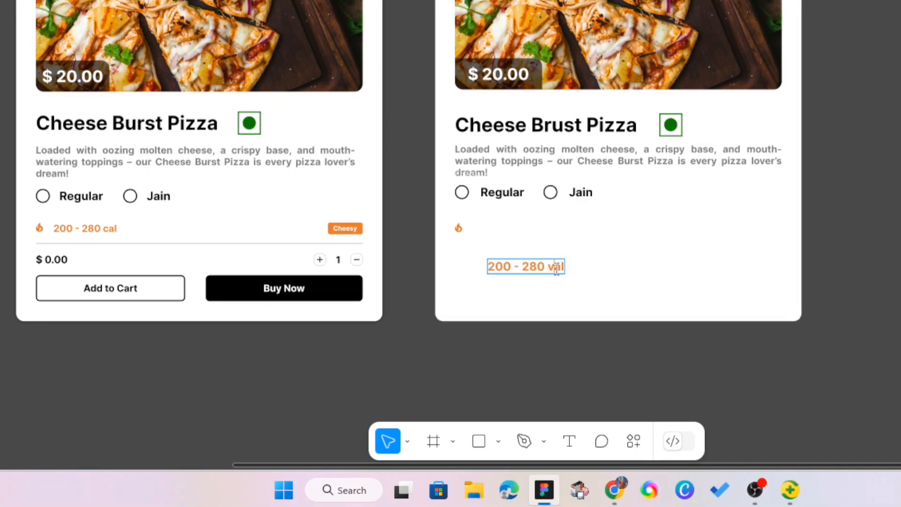
key(Escape)
drag(515, 263, 503, 234)
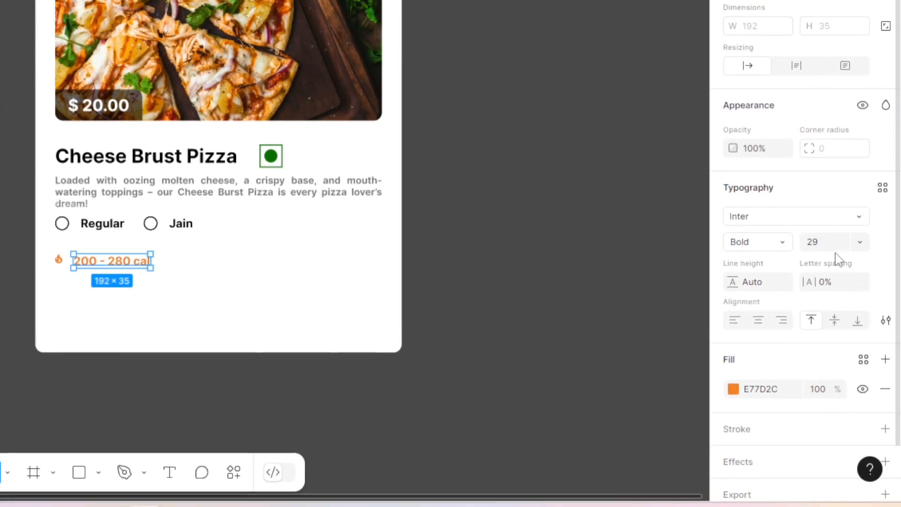
Step: Set the calorie text's font size to 24, matching the finished card, and combine it with the flame in an auto layout
click(860, 237)
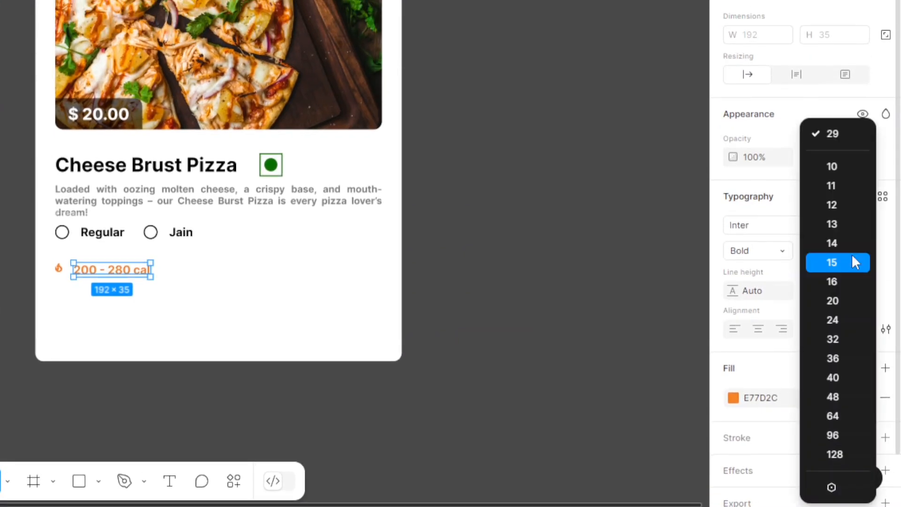
click(837, 261)
click(859, 232)
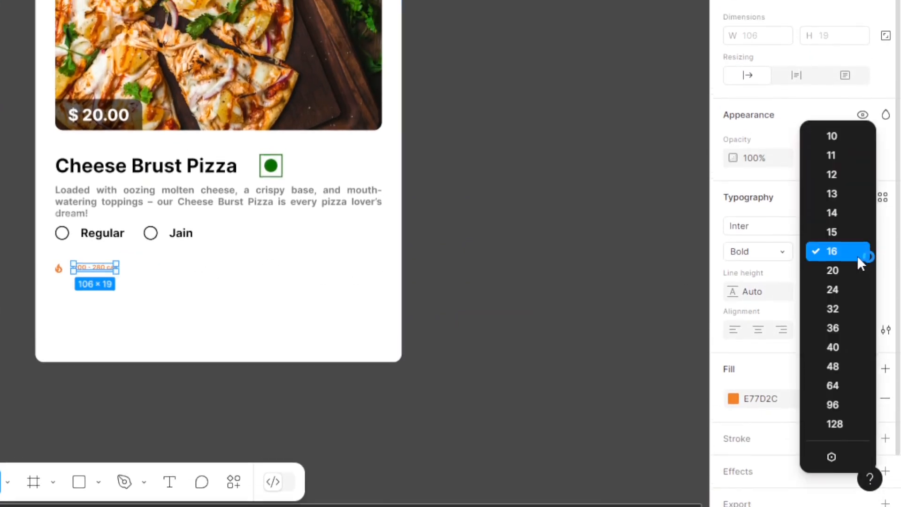
click(839, 250)
click(333, 252)
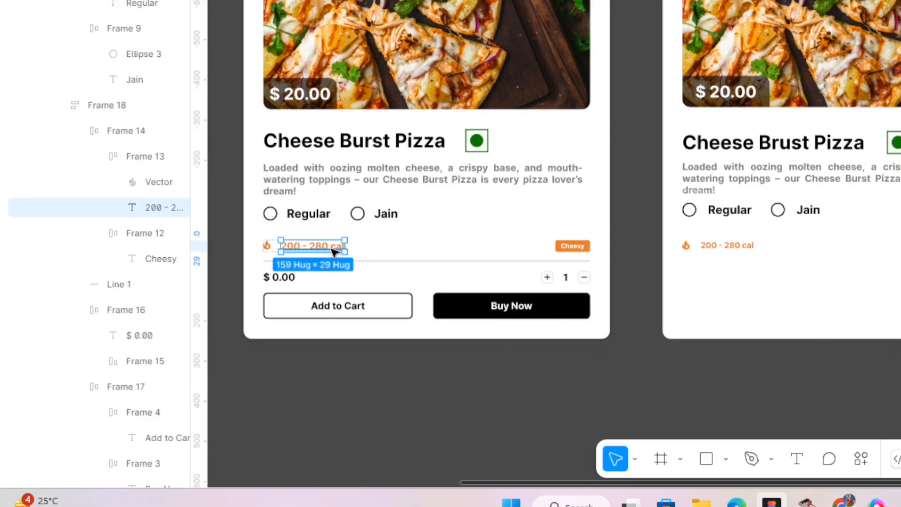
click(709, 245)
click(860, 254)
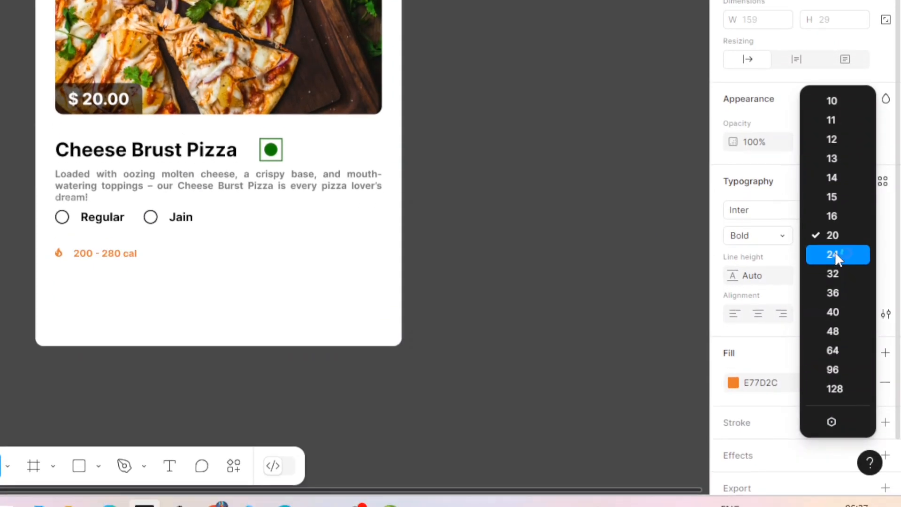
click(836, 266)
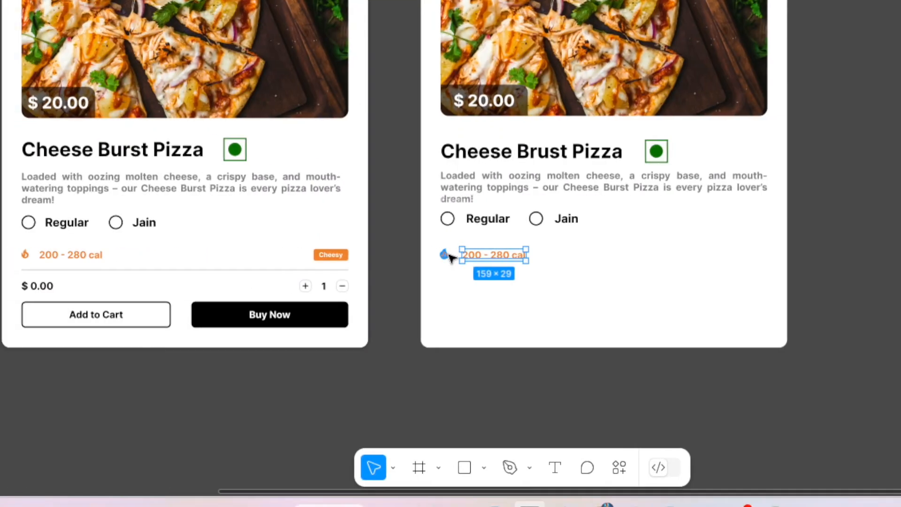
key(shift+a)
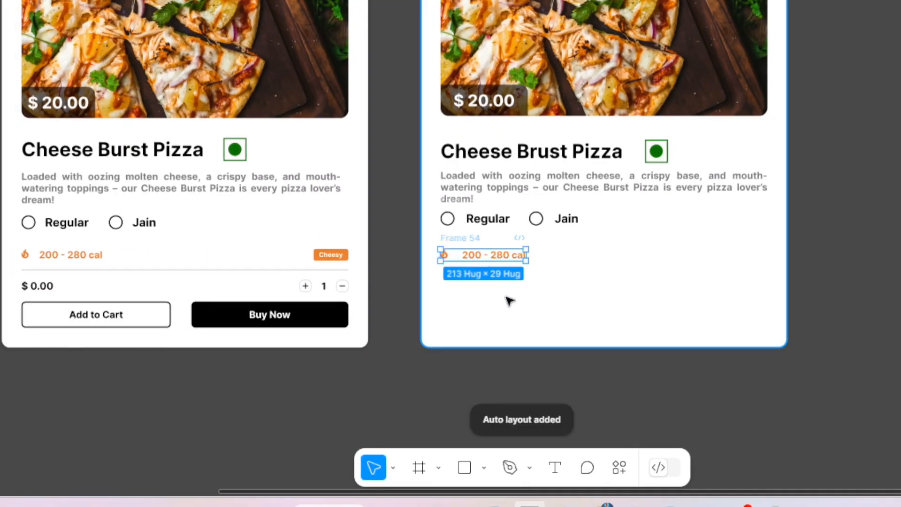
click(509, 299)
Step: Duplicate the finished card's orange Cheesy tag and move the copy onto the new card near the calorie row
click(342, 257)
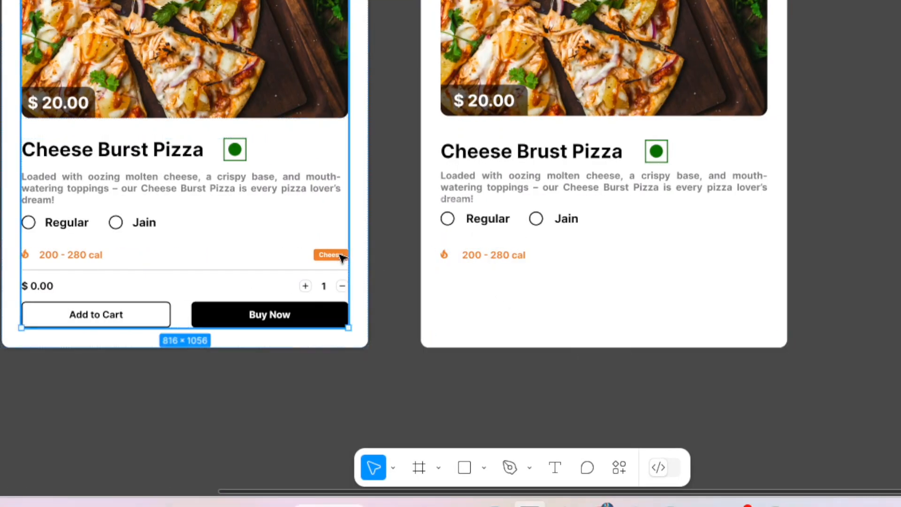
click(340, 255)
click(340, 256)
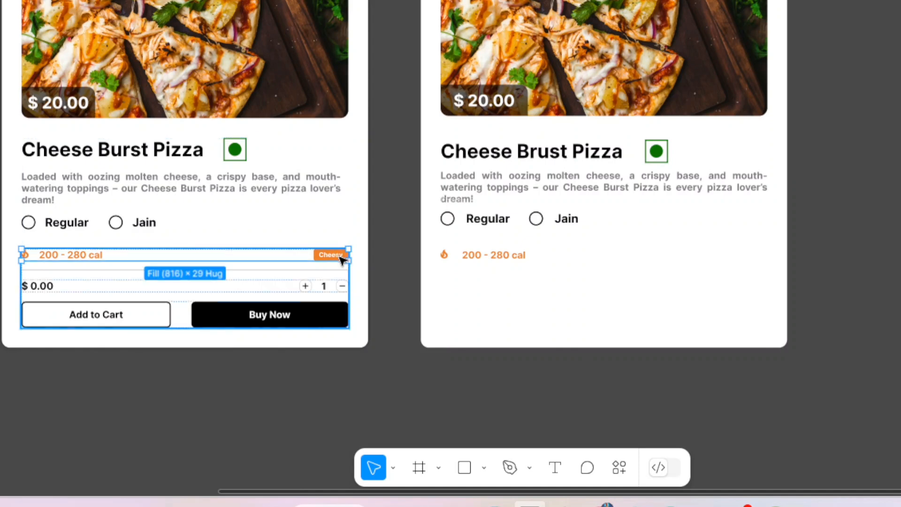
click(341, 258)
key(ctrl+d)
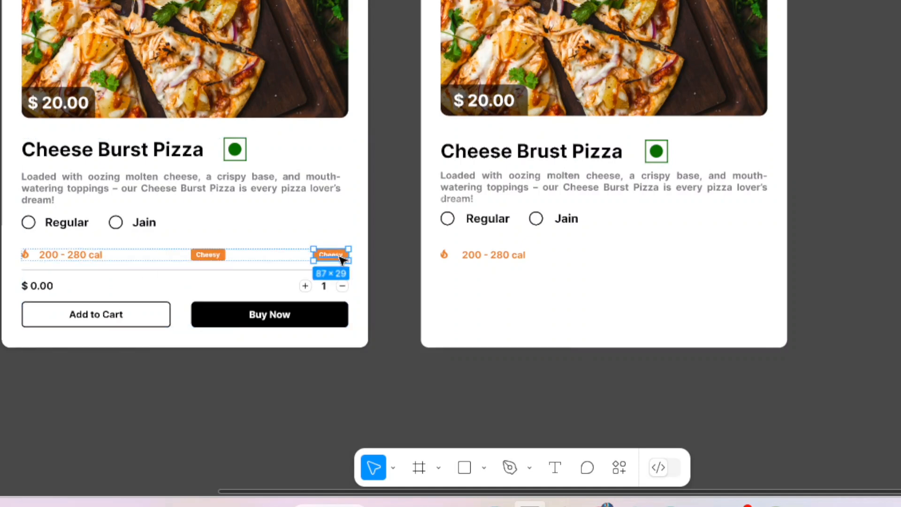
click(221, 254)
drag(221, 253, 630, 267)
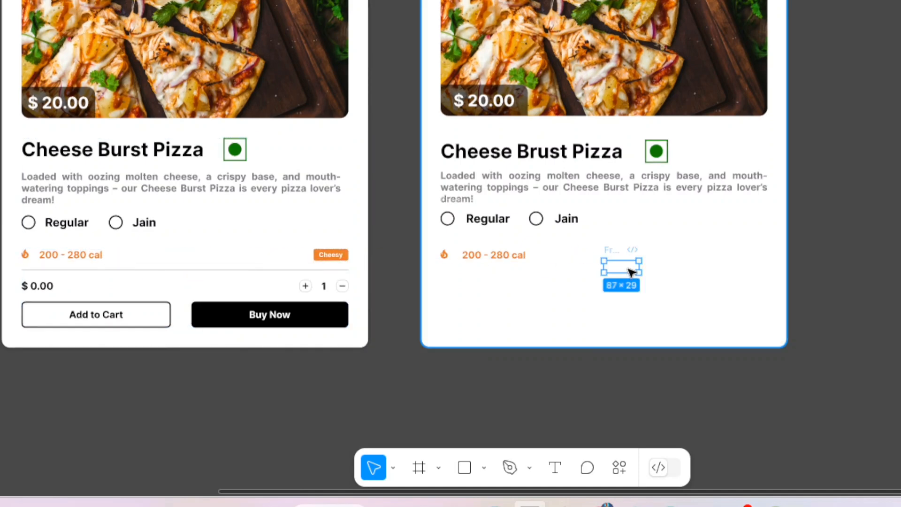
Step: Bring the copied Cheesy tag to the front and align it with the calorie row, flush with the photo's right edge
right_click(630, 265)
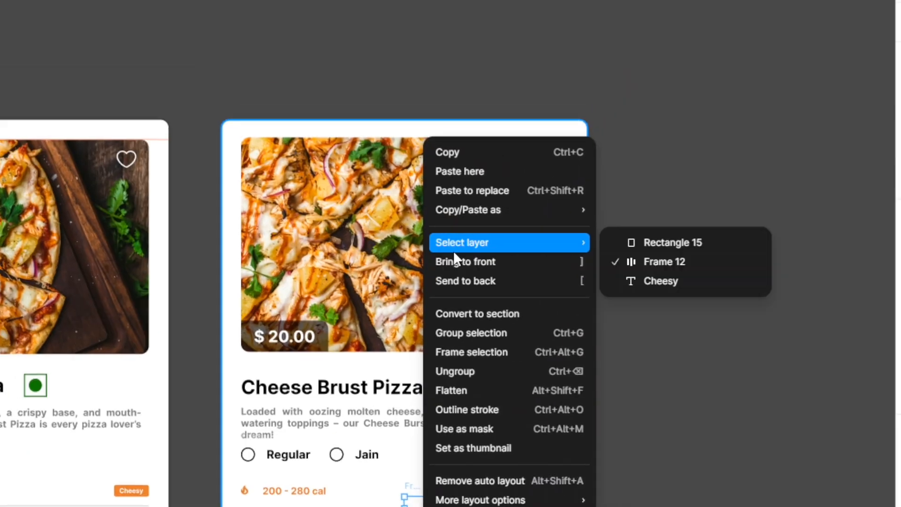
click(654, 27)
drag(462, 258, 578, 248)
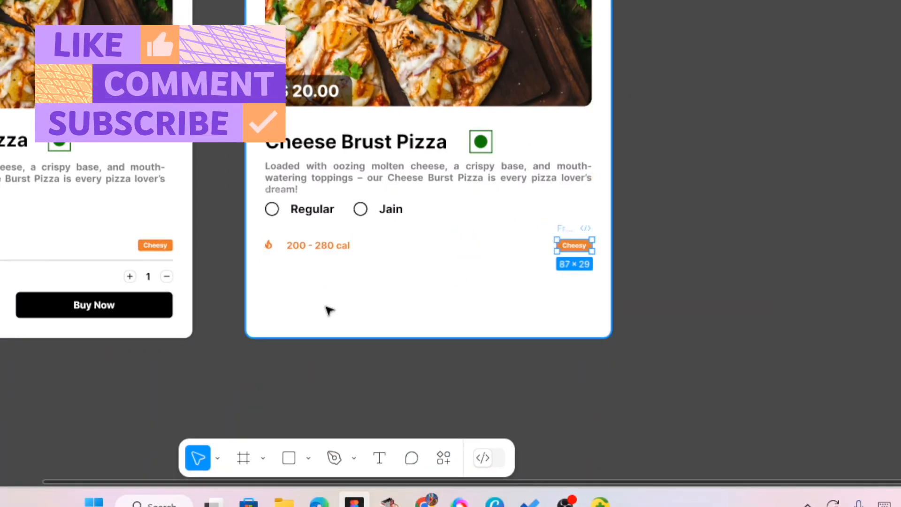
Step: Draw a straight horizontal divider line 816 wide below the calorie row, spanning the photo's width
click(326, 308)
key(shift+l)
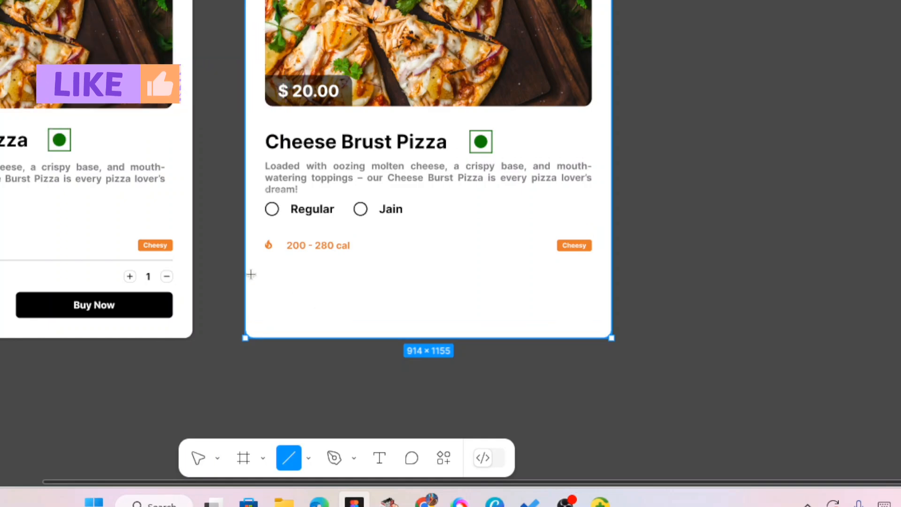
mouse_move(265, 260)
mouse_down()
mouse_move(570, 269)
mouse_move(608, 262)
mouse_move(592, 262)
mouse_up()
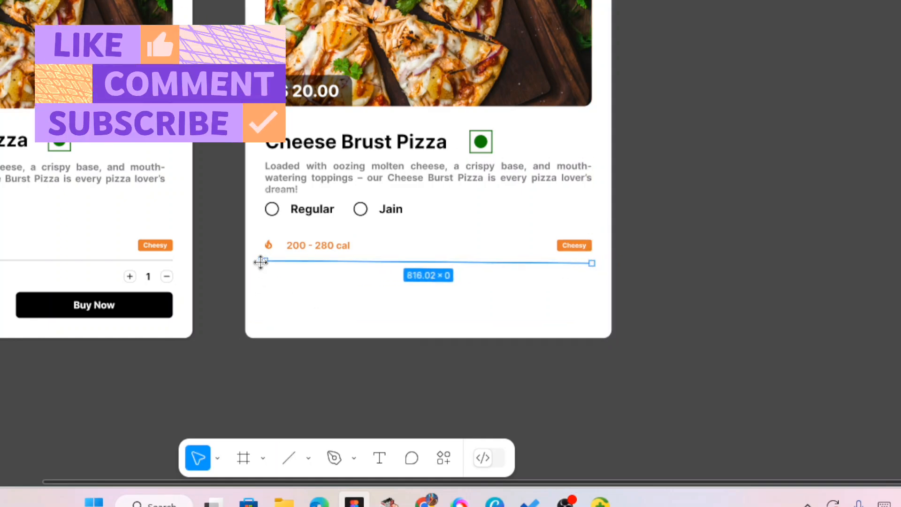
drag(265, 261, 266, 264)
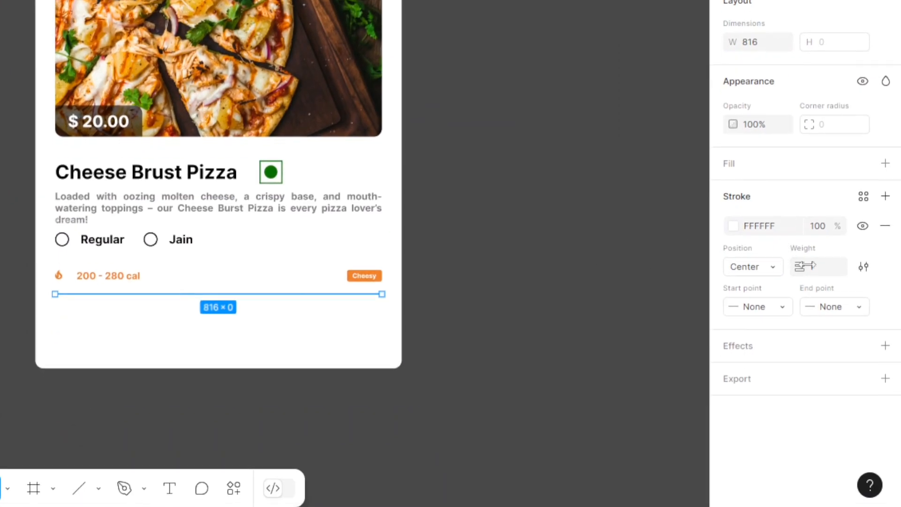
Step: Give the divider line a grey B4B4B4 stroke with a weight of 2
click(733, 229)
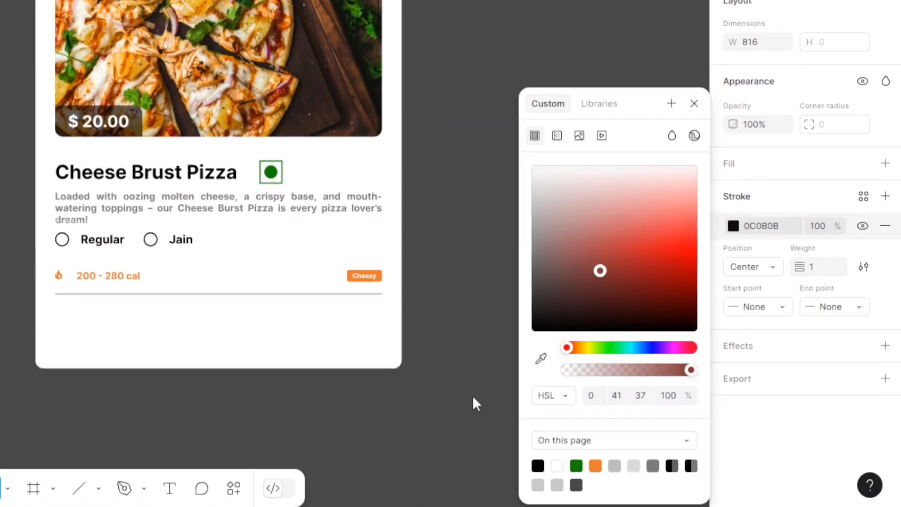
click(820, 267)
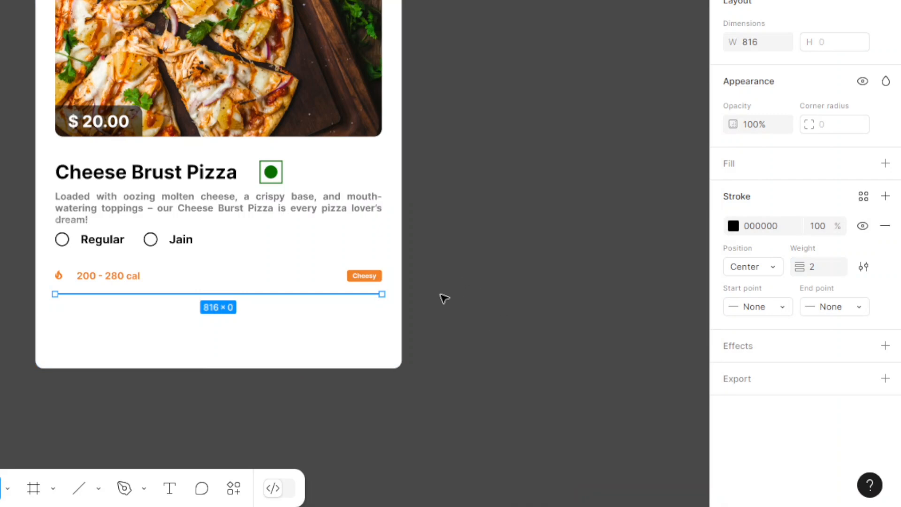
click(734, 227)
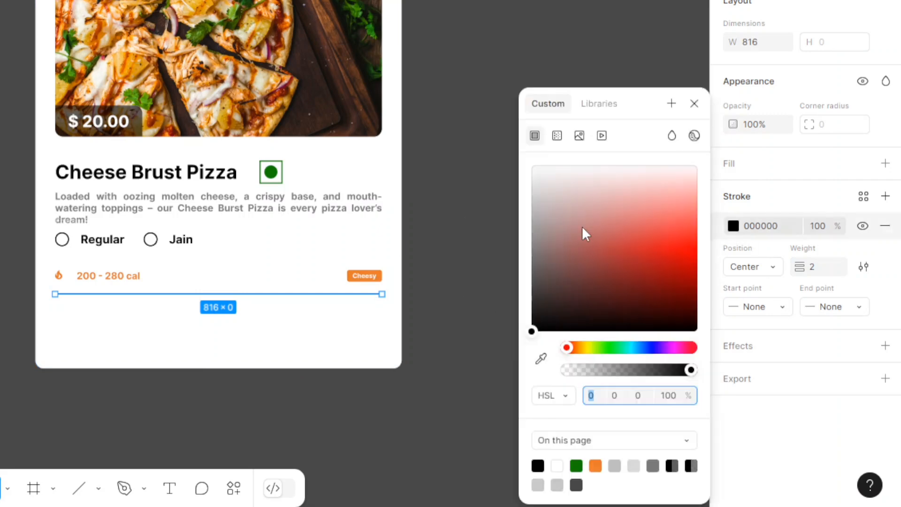
drag(581, 227, 495, 225)
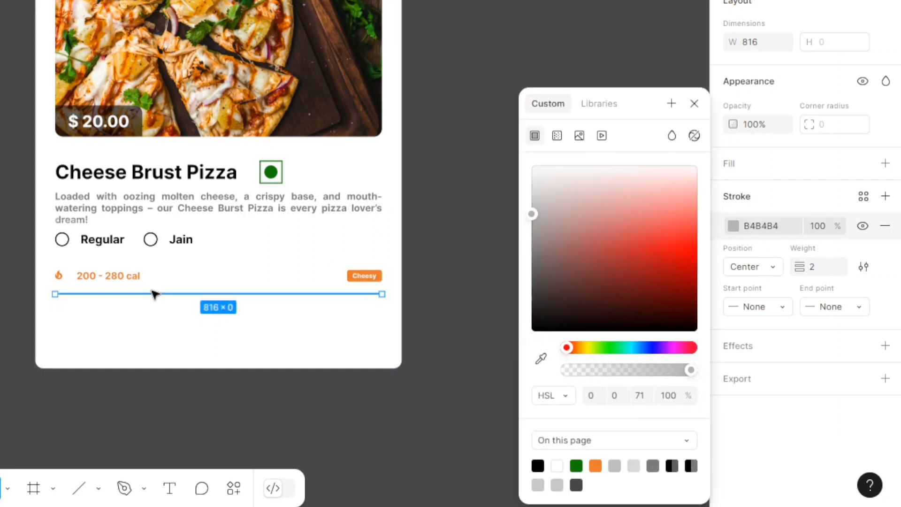
Step: Combine the flame and calorie text frame with the Cheesy tag in one auto layout row
click(376, 277)
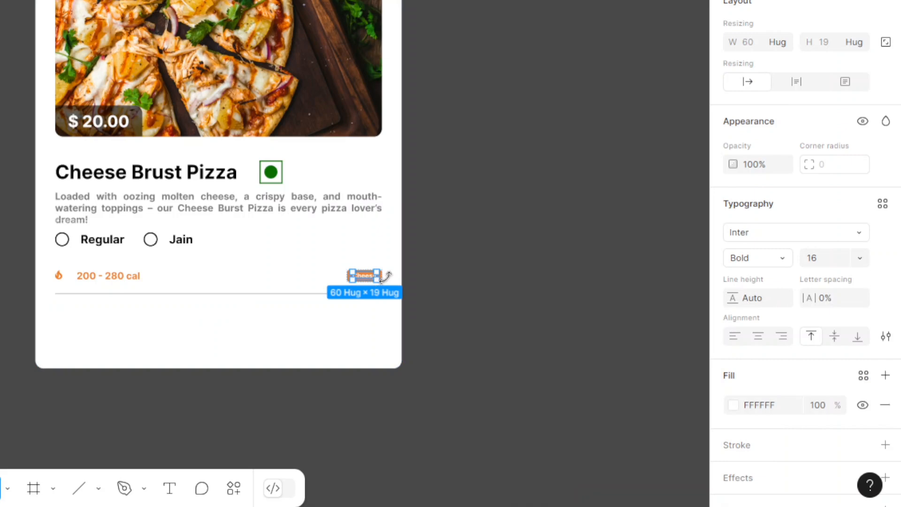
scroll(385, 276, up, 3)
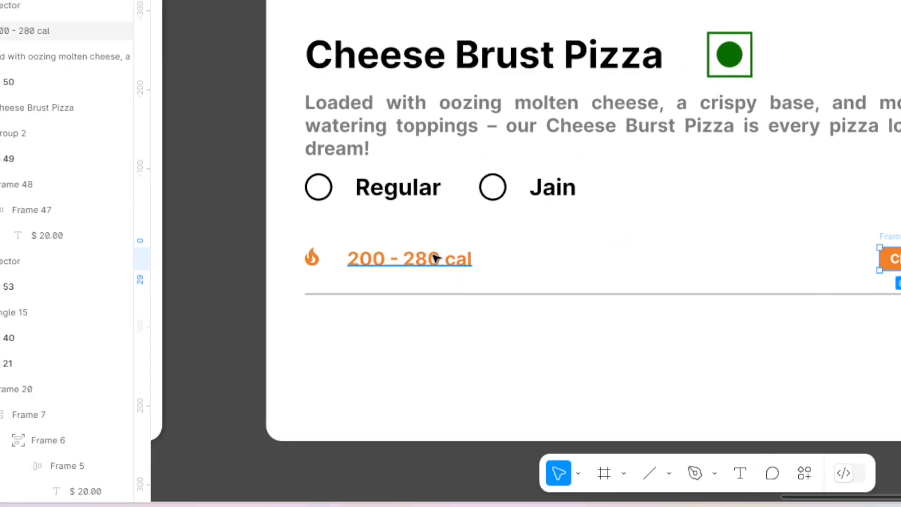
click(398, 258)
click(355, 261)
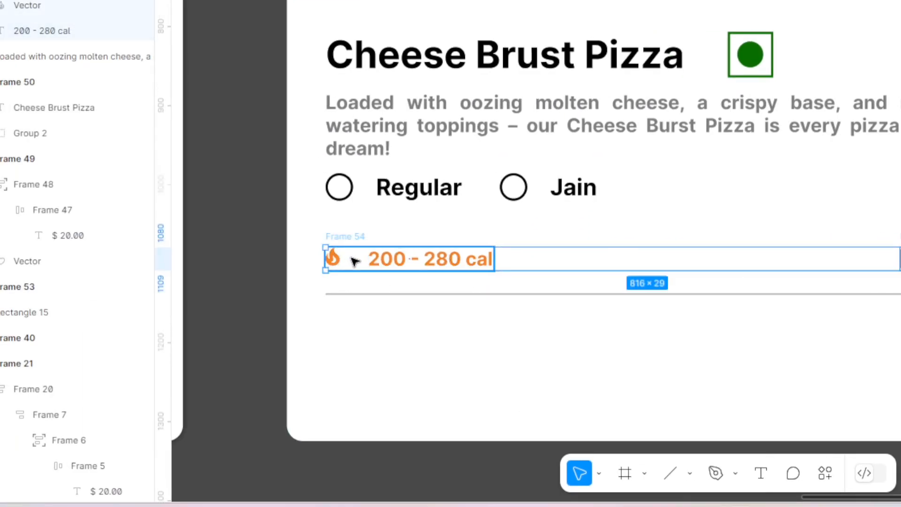
key(shift+a)
click(402, 294)
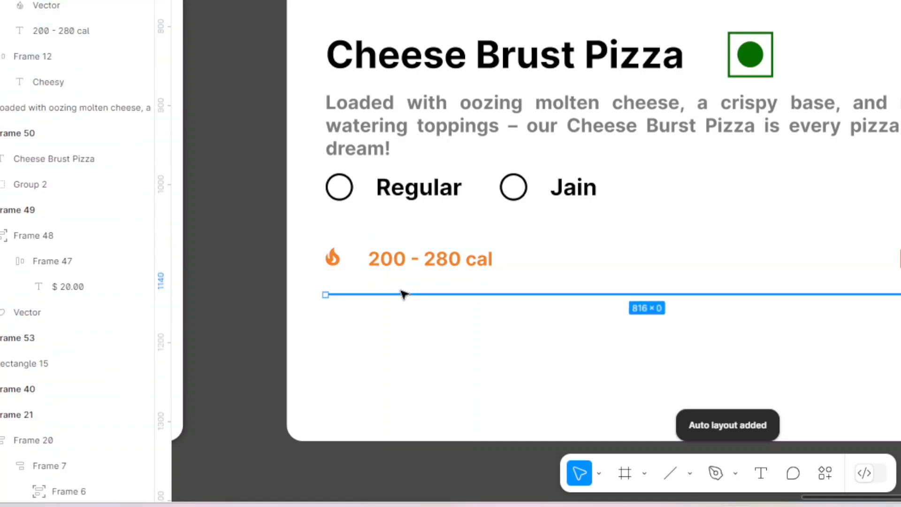
Step: Examine the finished card's quantity selector, checking the plus button's frame and size, and return to the new card's empty lower area
scroll(403, 294, down, 3)
drag(404, 291, 615, 286)
click(410, 309)
scroll(615, 286, down, 1)
scroll(618, 290, up, 2)
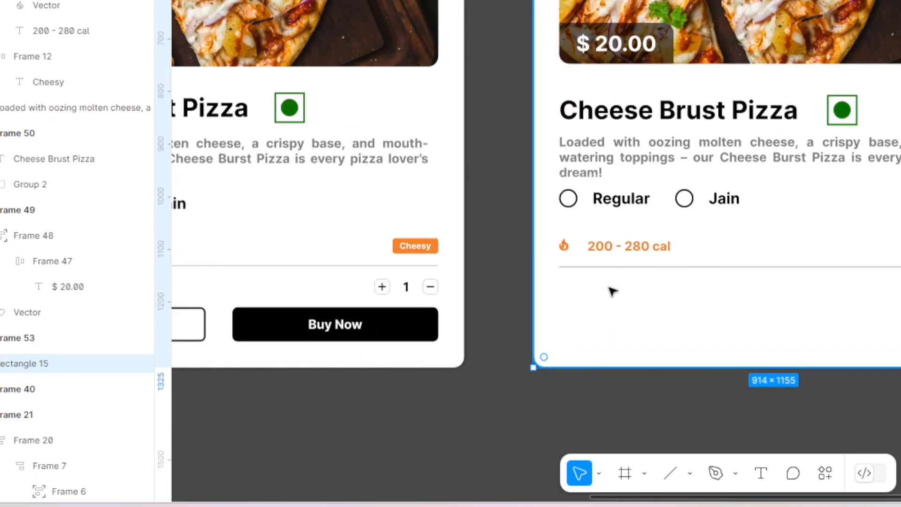
click(389, 294)
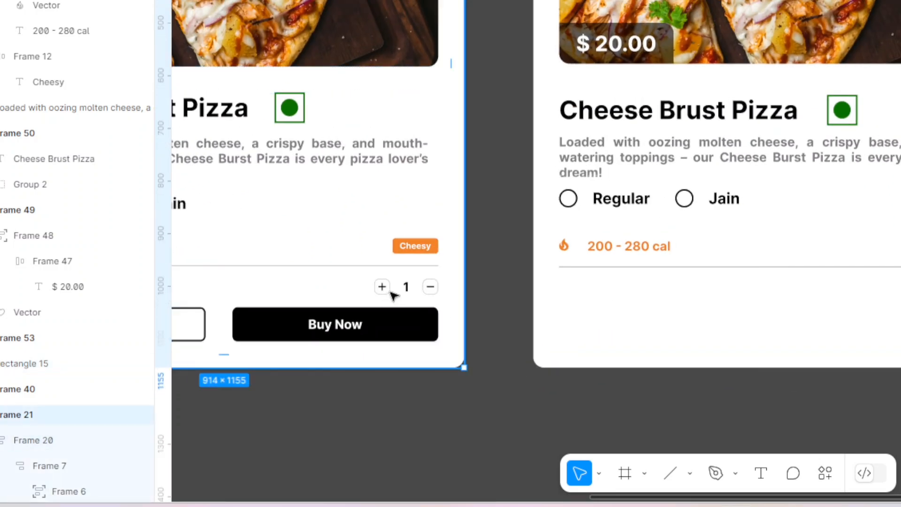
scroll(391, 294, up, 4)
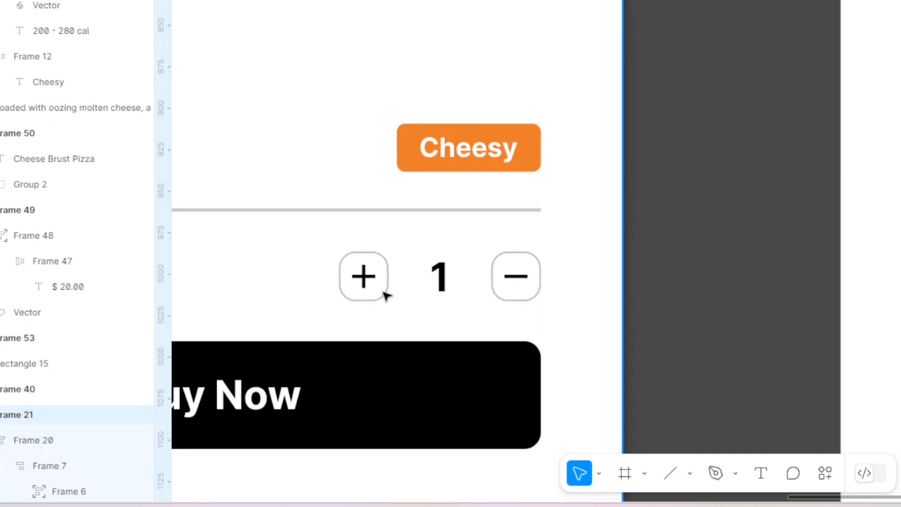
click(379, 284)
double_click(364, 276)
double_click(364, 277)
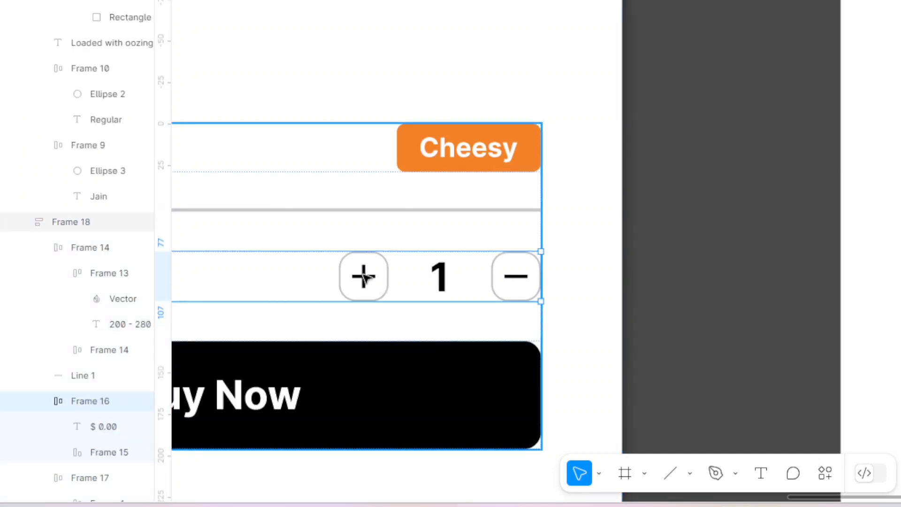
double_click(365, 277)
double_click(365, 276)
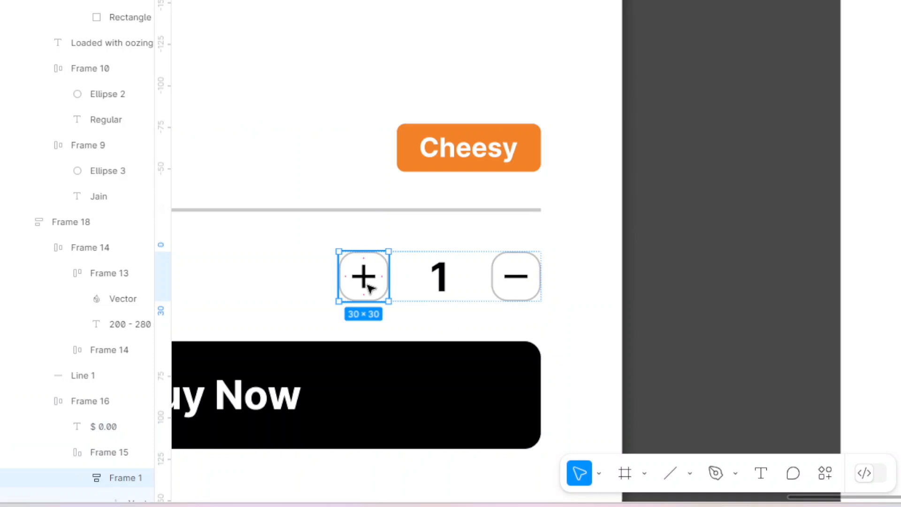
scroll(756, 317, down, 5)
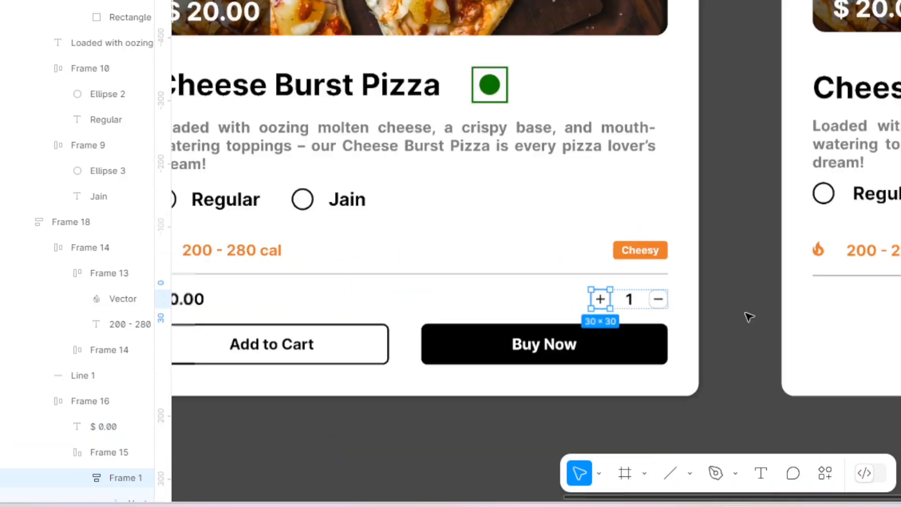
drag(821, 342, 525, 320)
click(599, 304)
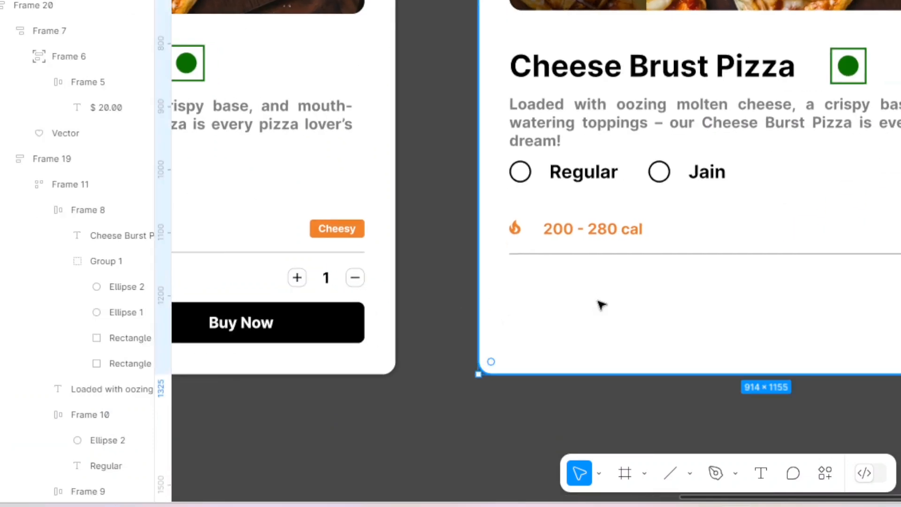
Step: Import a plus icon with the Iconify plugin and place it in the card's empty area below the divider
click(631, 396)
click(629, 368)
right_click(622, 330)
mouse_move(656, 306)
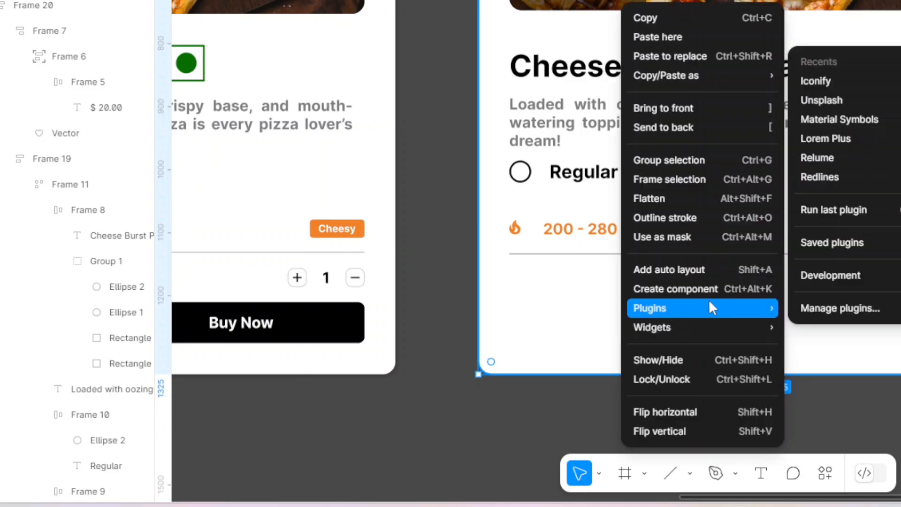
click(851, 86)
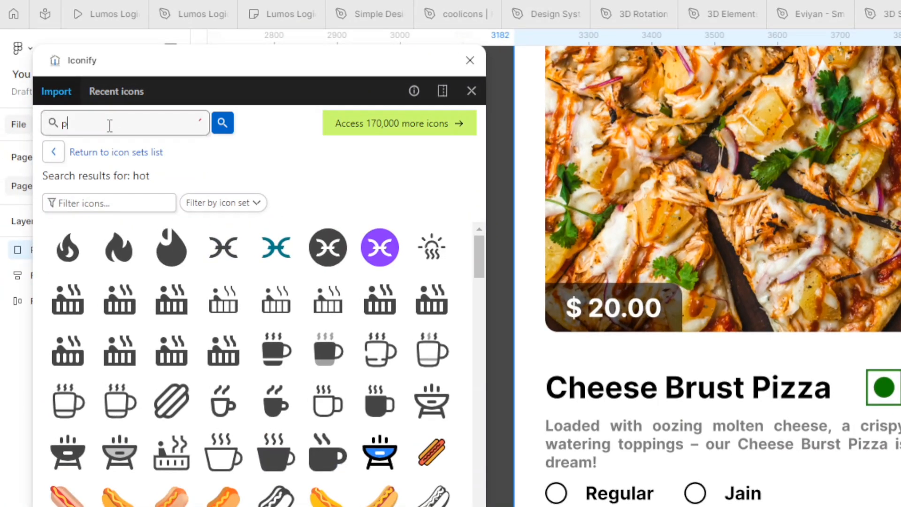
key(Return)
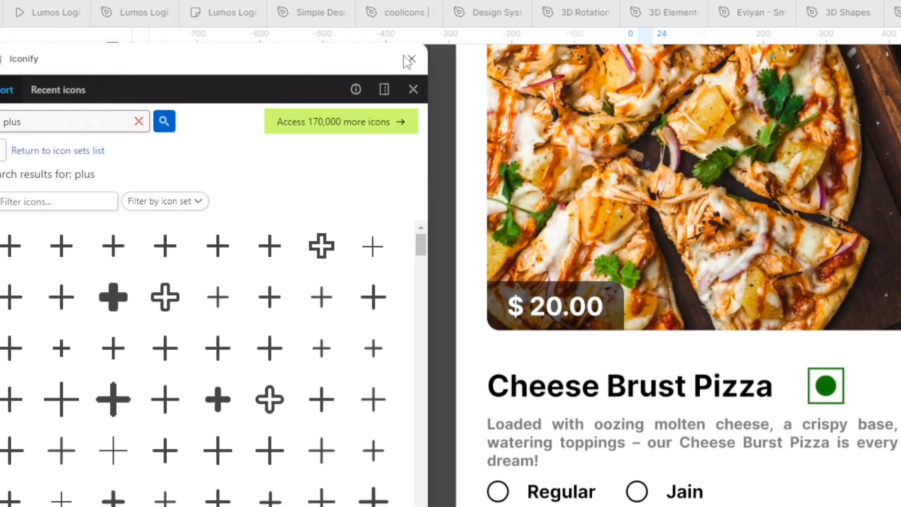
click(408, 61)
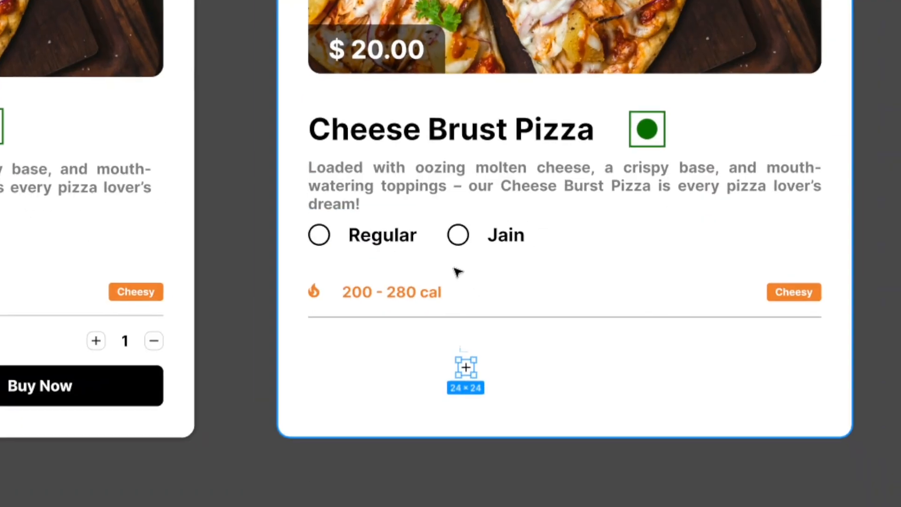
double_click(530, 378)
key(Escape)
Step: Draw a 30 × 30 square below the divider with corner radius 10 and no fill
key(r)
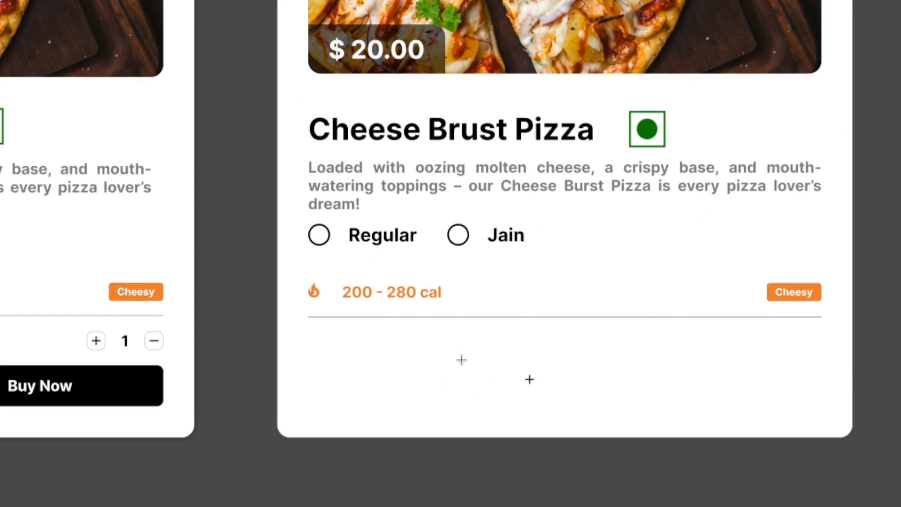
click(462, 359)
click(762, 259)
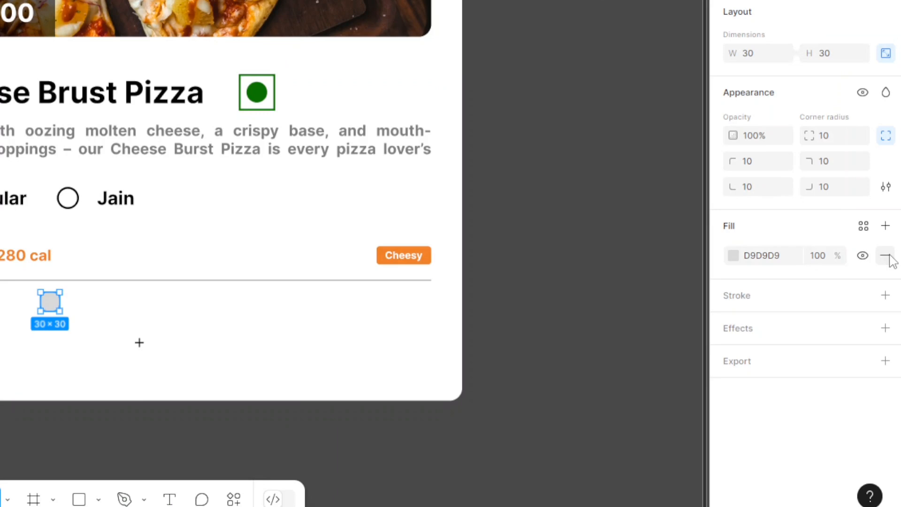
click(886, 257)
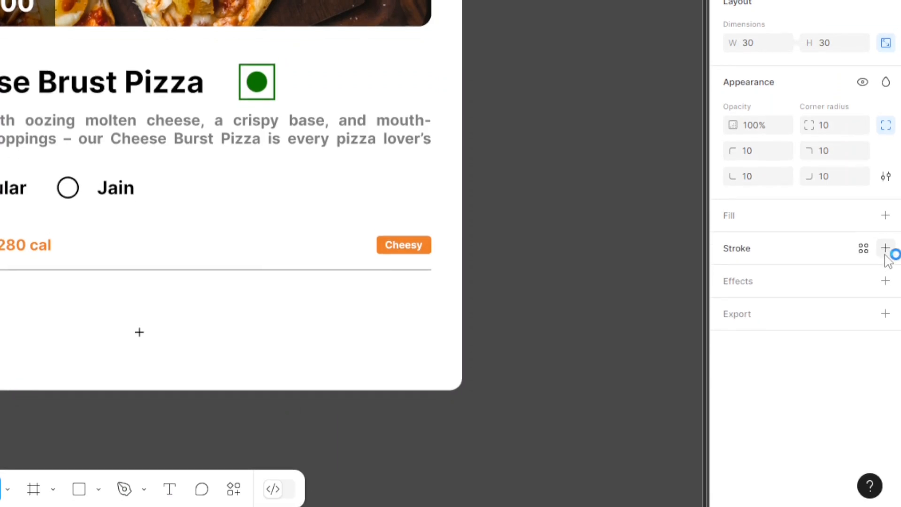
Step: Give the rounded square an inside stroke of weight 2 in grey C6C6C6, sampled from the card's divider line
click(885, 249)
click(733, 245)
click(817, 288)
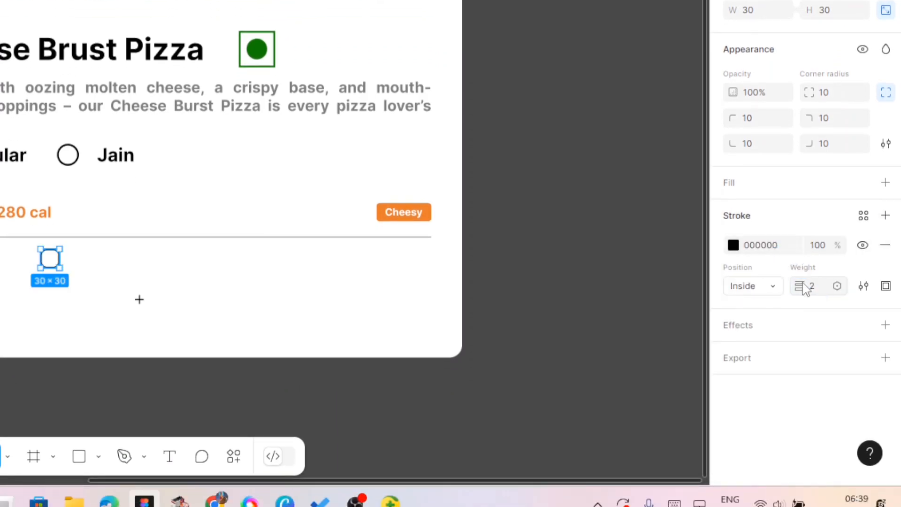
click(734, 245)
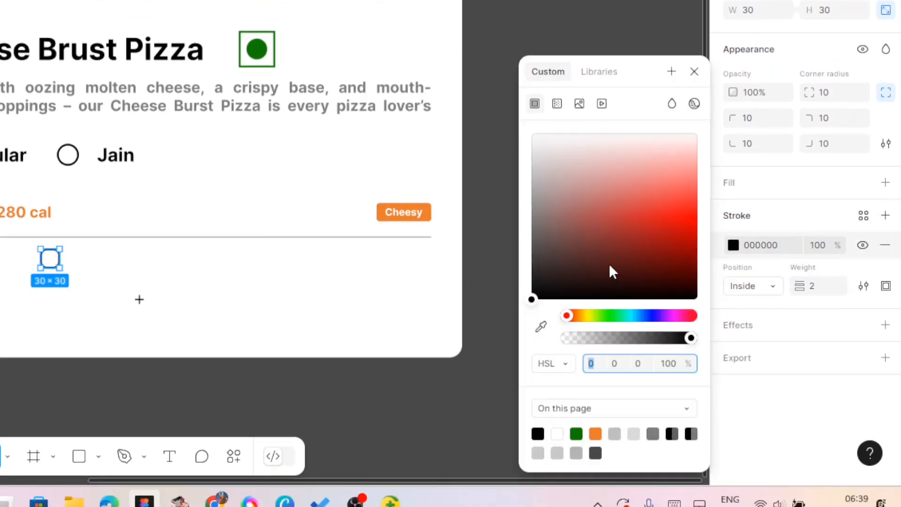
click(541, 327)
click(417, 236)
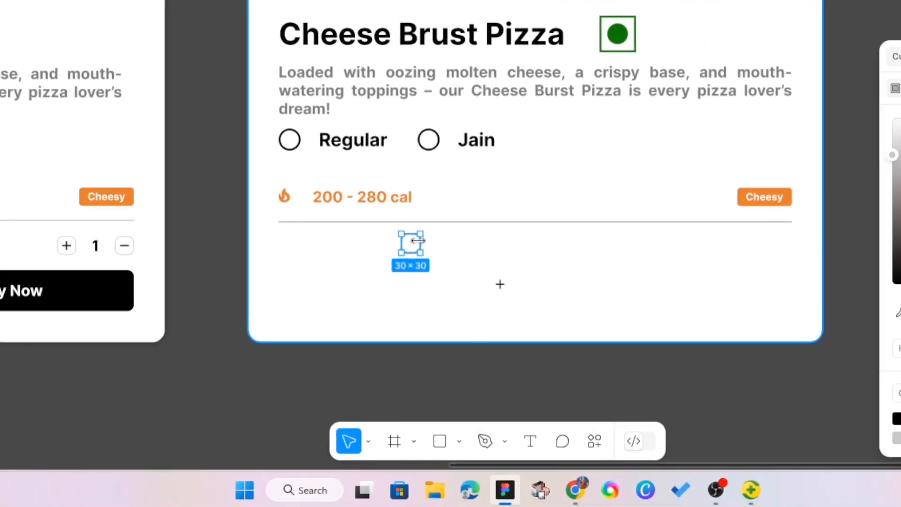
Step: Center the rounded square on the plus icon and wrap both in an auto layout frame just below the divider
drag(418, 241, 501, 286)
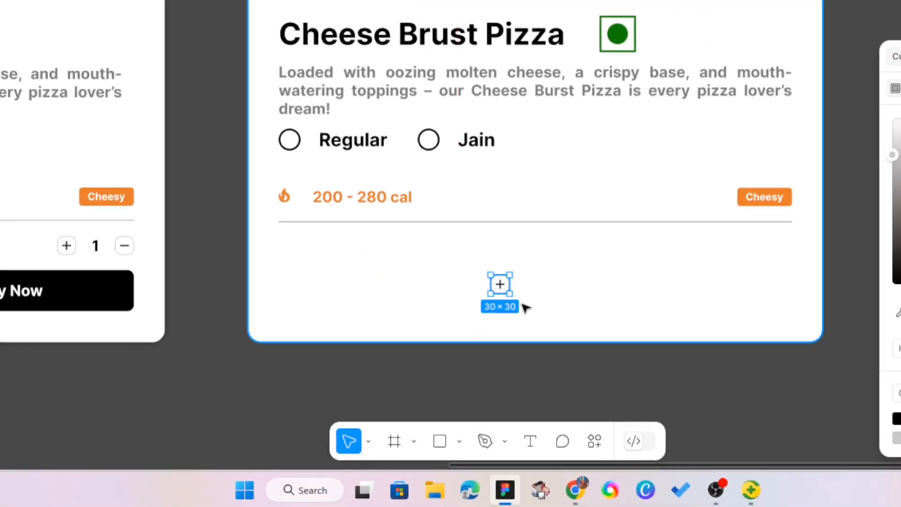
key(Escape)
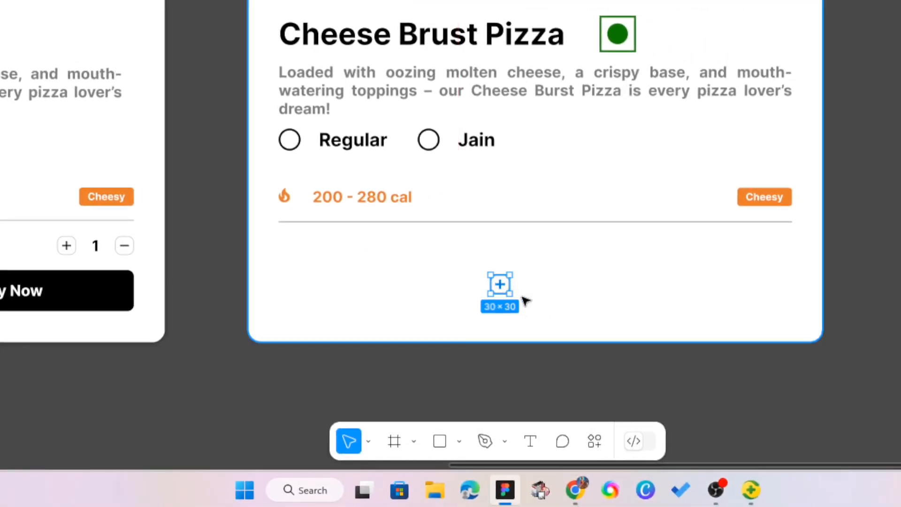
key(shift+a)
drag(500, 285, 487, 250)
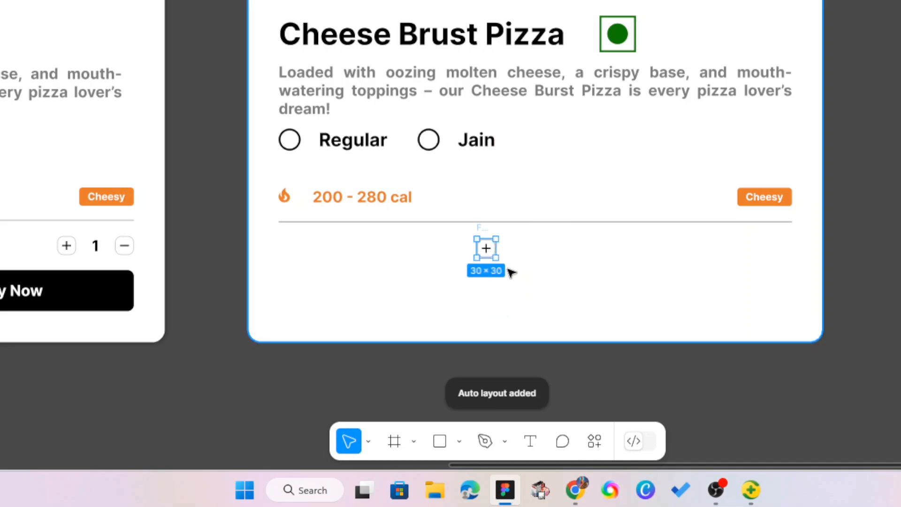
Step: Duplicate the plus button frame and place the copy beside the original
click(513, 270)
scroll(541, 247, up, 5)
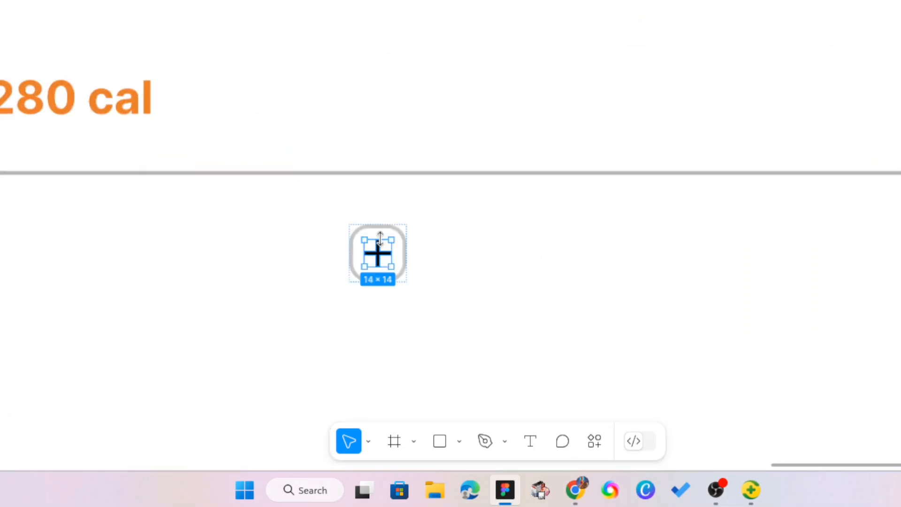
click(390, 229)
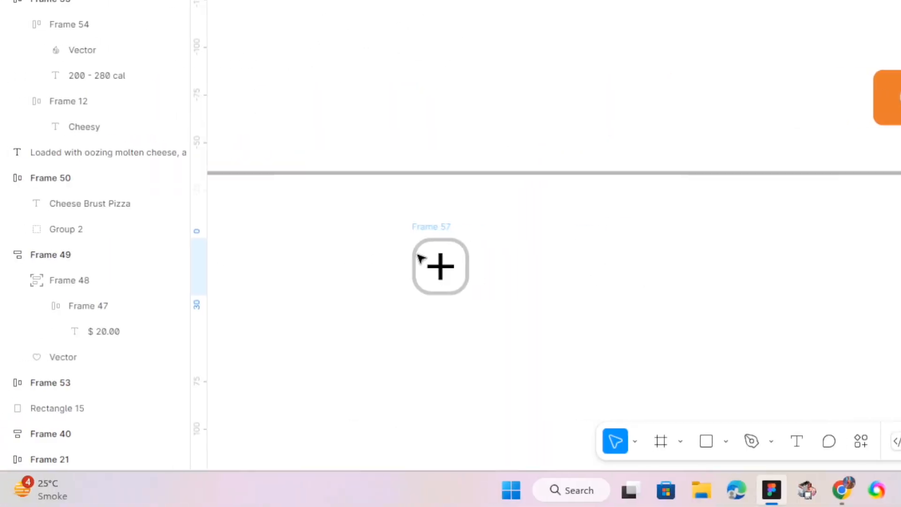
drag(420, 258, 407, 258)
drag(571, 282, 899, 281)
drag(323, 271, 160, 241)
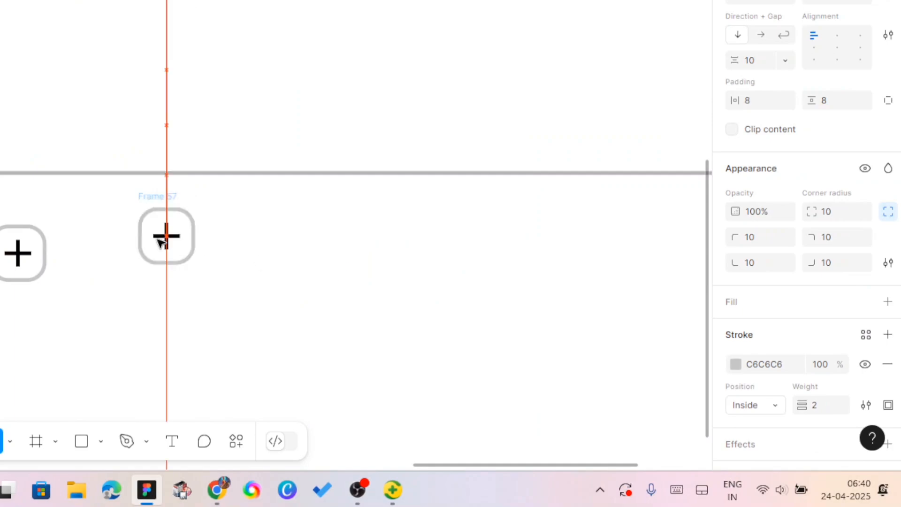
Step: Draw a 14 × 2 rectangle filled with black 000000 beside the duplicated button as a minus sign
scroll(243, 250, up, 10)
key(r)
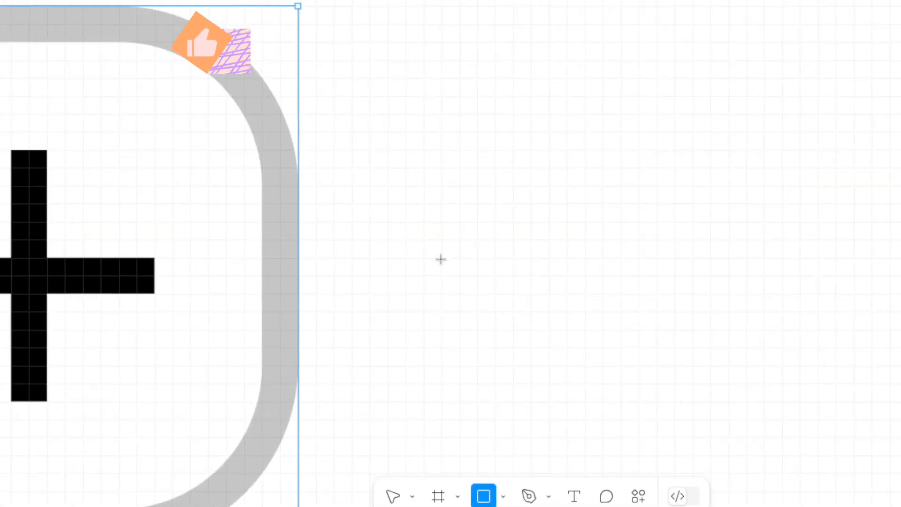
drag(441, 259, 512, 294)
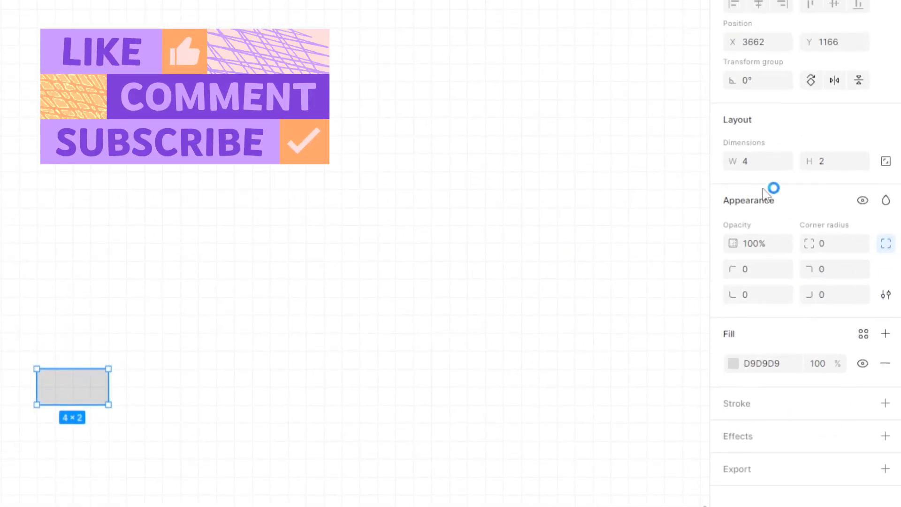
click(760, 164)
text(14)
key(Return)
click(735, 370)
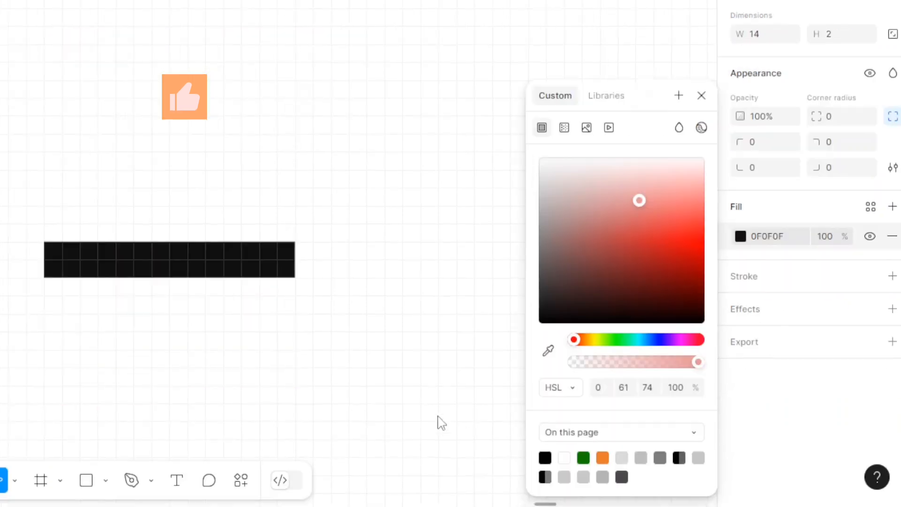
Step: Replace the plus icon inside the duplicated button with the black 14 × 2 bar
scroll(365, 346, down, 5)
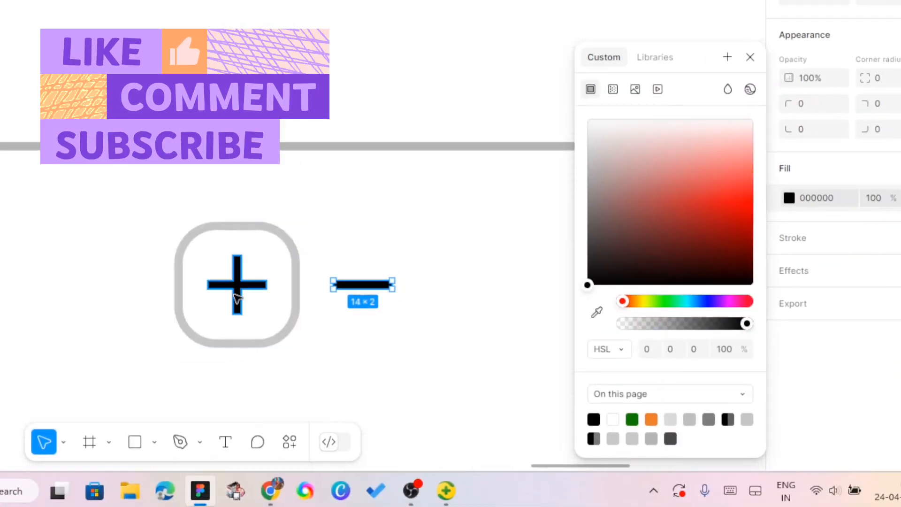
click(189, 336)
key(Delete)
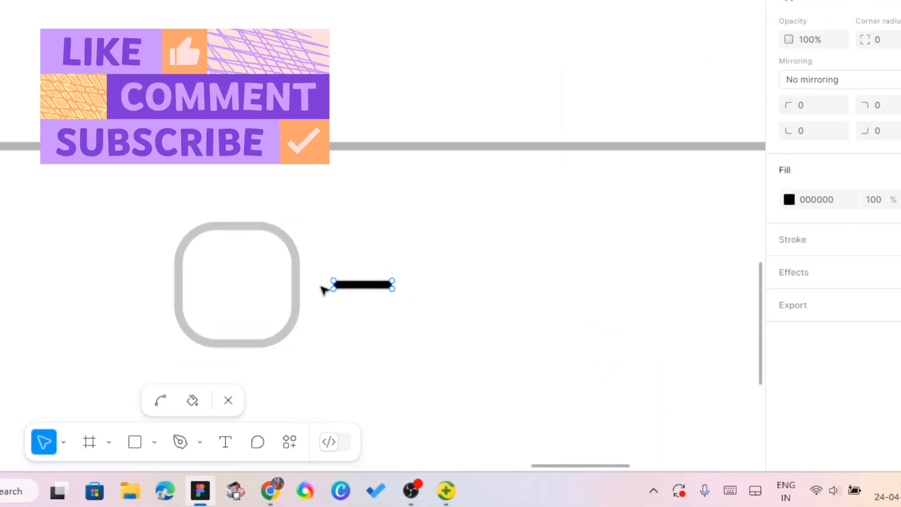
key(Escape)
drag(350, 285, 224, 259)
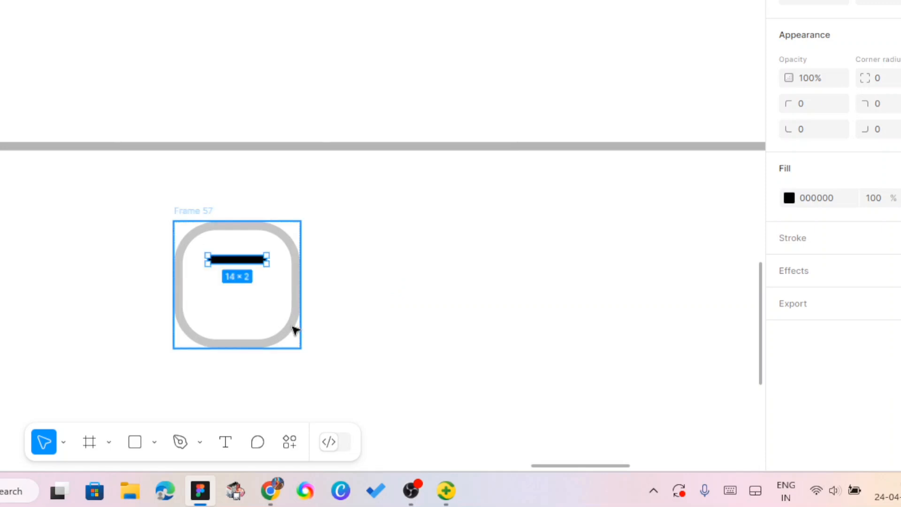
Step: Set the auto layout alignment of both the minus and plus button frames to center
scroll(294, 328, down, 4)
scroll(557, 276, down, 2)
scroll(553, 272, down, 2)
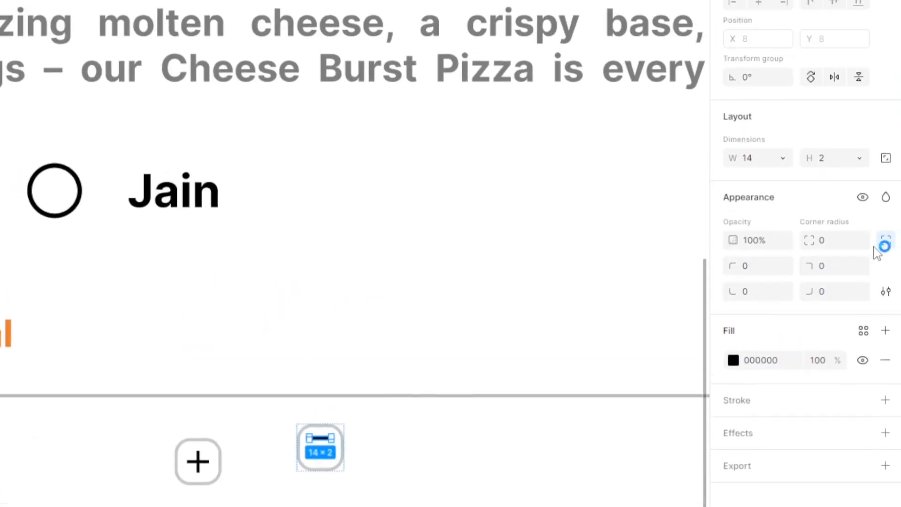
click(301, 320)
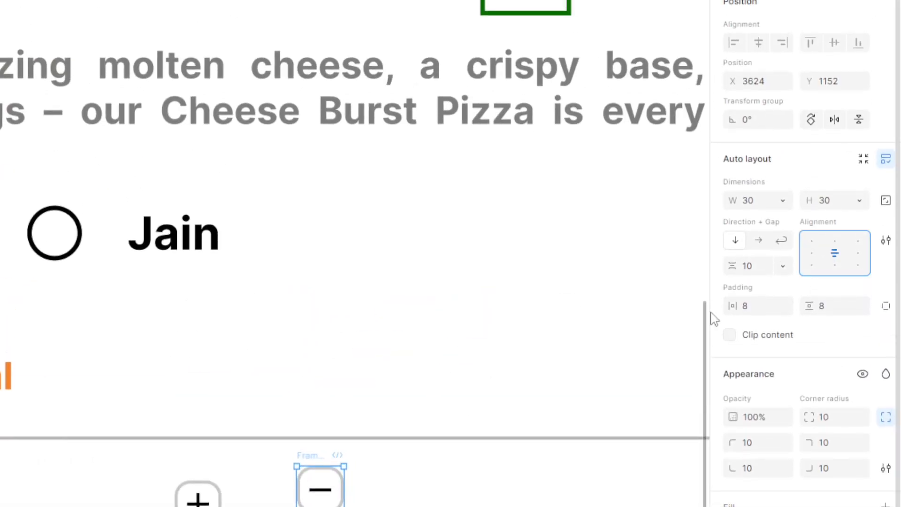
click(199, 463)
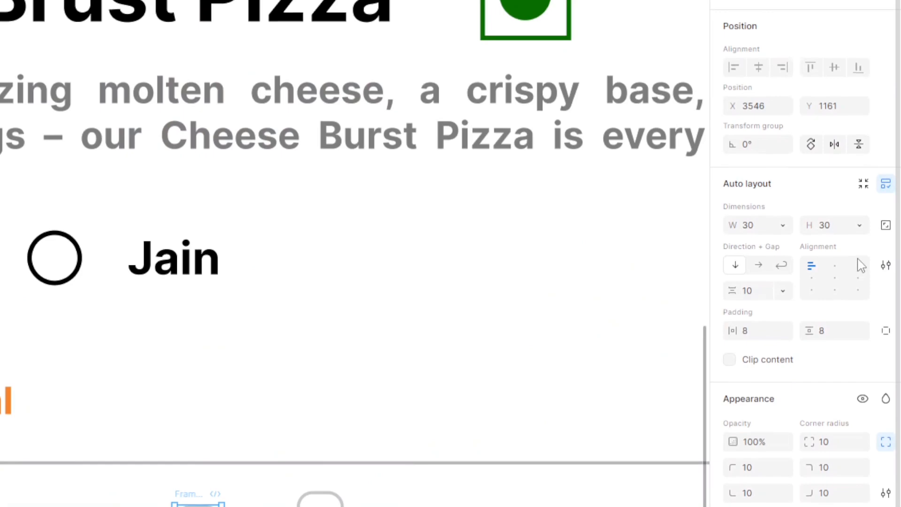
click(835, 278)
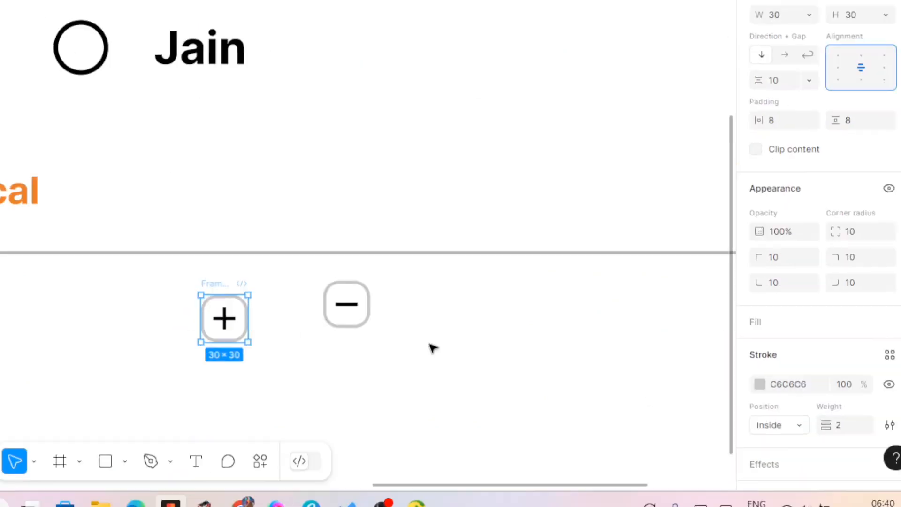
Step: Move the minus button level with the plus button, leaving a wider gap between them for the quantity
scroll(441, 345, down, 3)
click(445, 340)
click(432, 307)
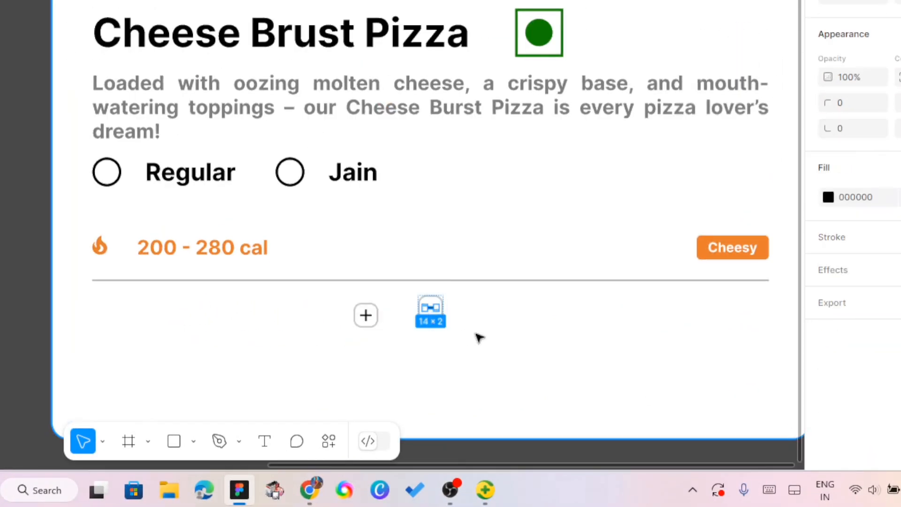
click(475, 333)
click(430, 319)
shift+click(365, 326)
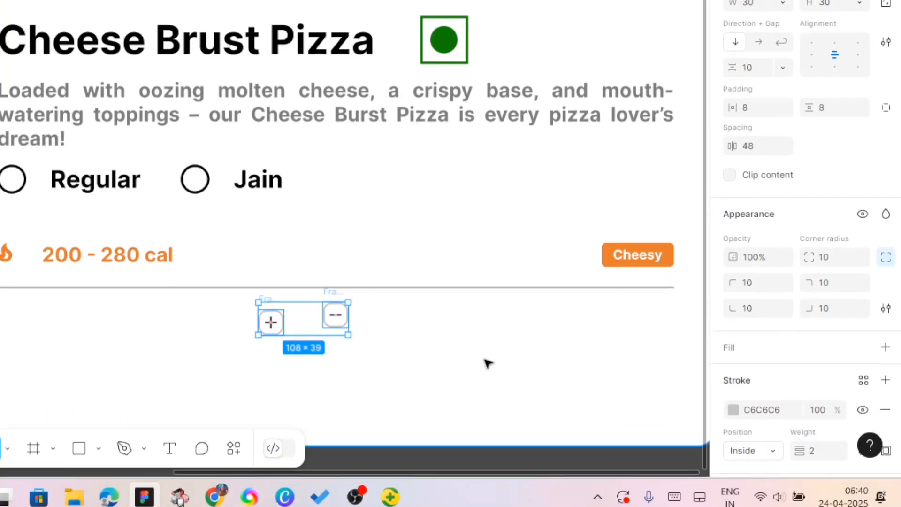
click(578, 356)
click(437, 319)
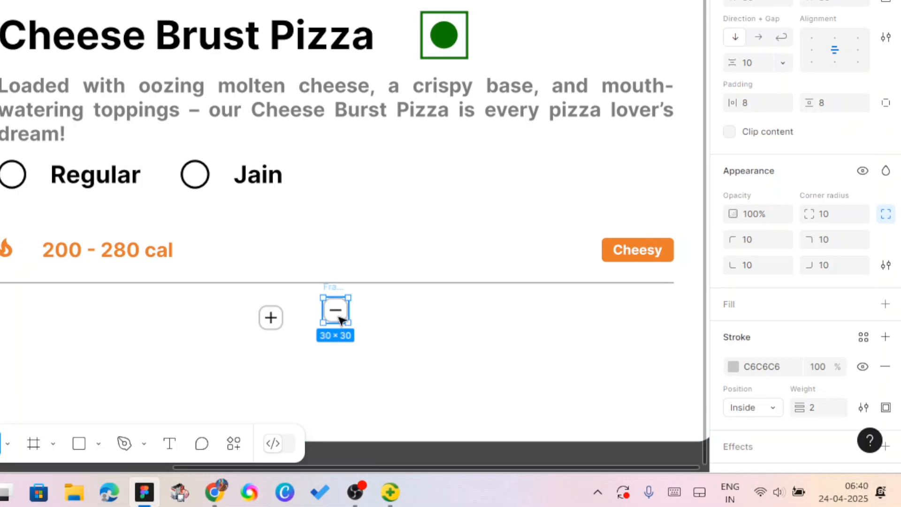
drag(341, 320, 363, 326)
click(332, 348)
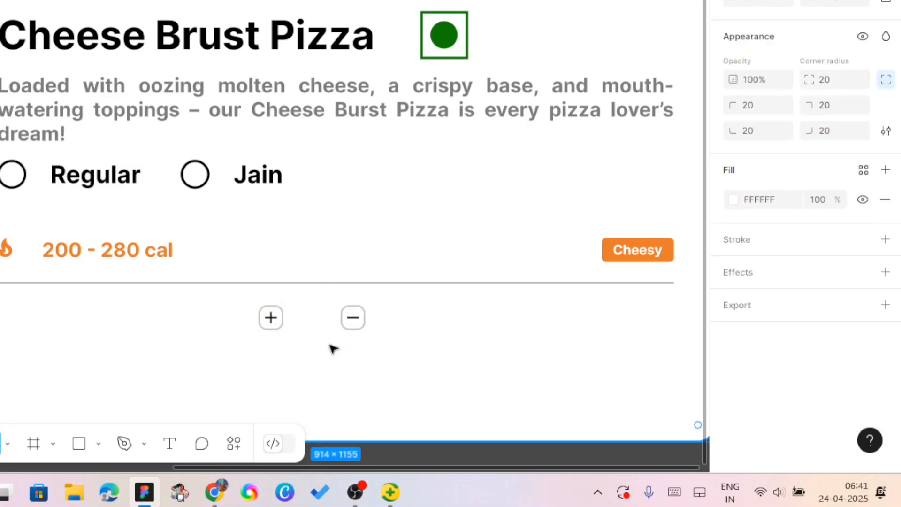
Step: Add the text "1" in black 000000 and center it between the plus and minus buttons
key(t)
click(329, 345)
text(1)
key(Escape)
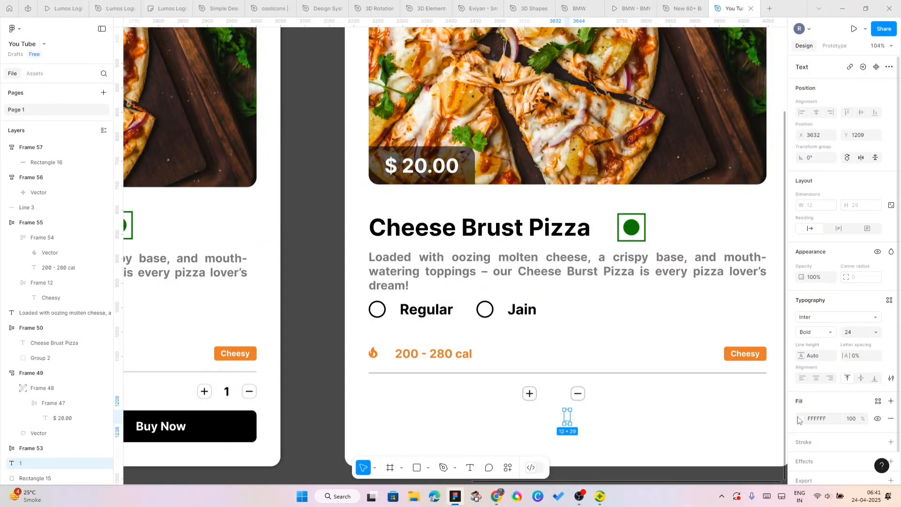
click(801, 418)
click(683, 375)
drag(566, 418, 554, 397)
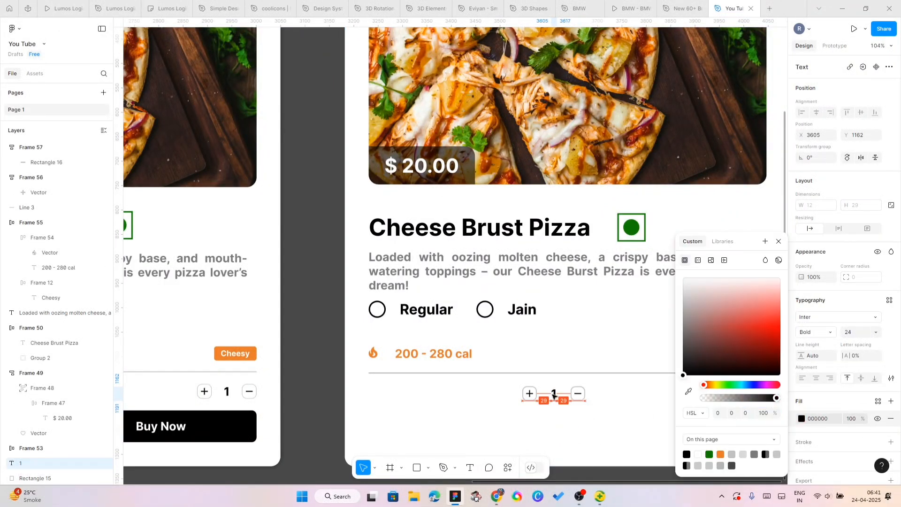
Step: Combine the plus button, the 1 and the minus button in an auto layout row, aligned under the divider's right end
shift+click(530, 393)
shift+click(579, 394)
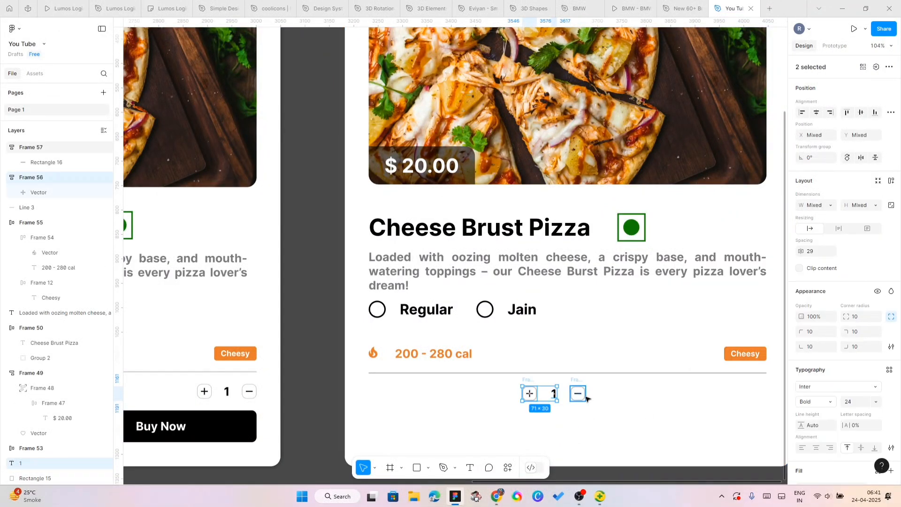
key(shift+a)
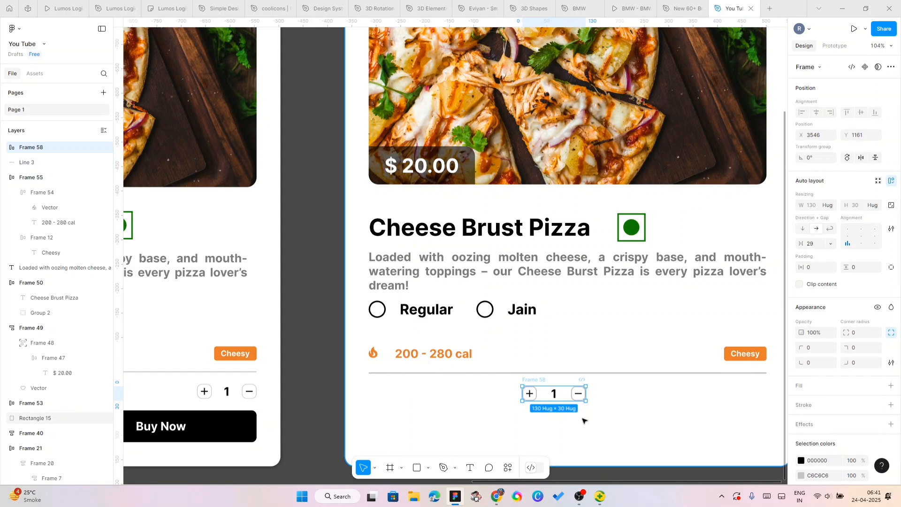
scroll(583, 421, down, 5)
drag(566, 419, 583, 379)
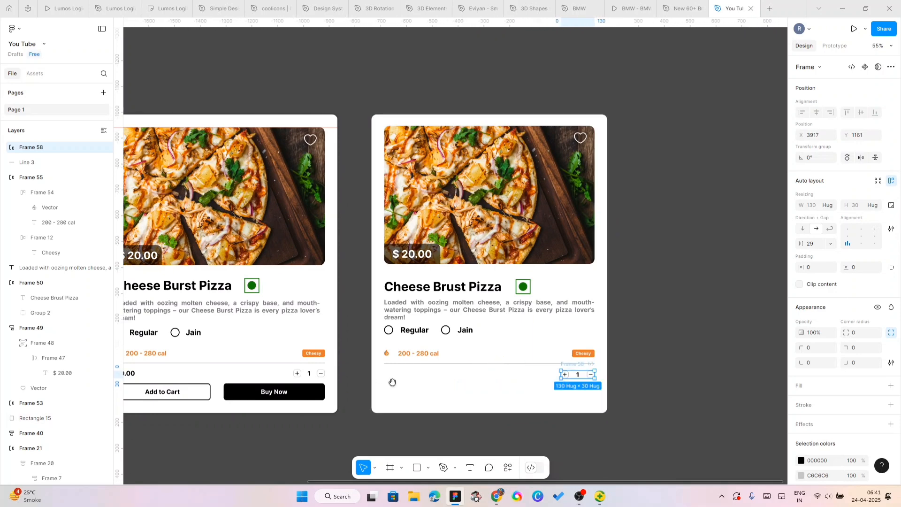
Step: Add the text "$0.00" in black 000000 under the divider's left end, level with the quantity controls
drag(392, 382, 406, 378)
key(t)
click(406, 379)
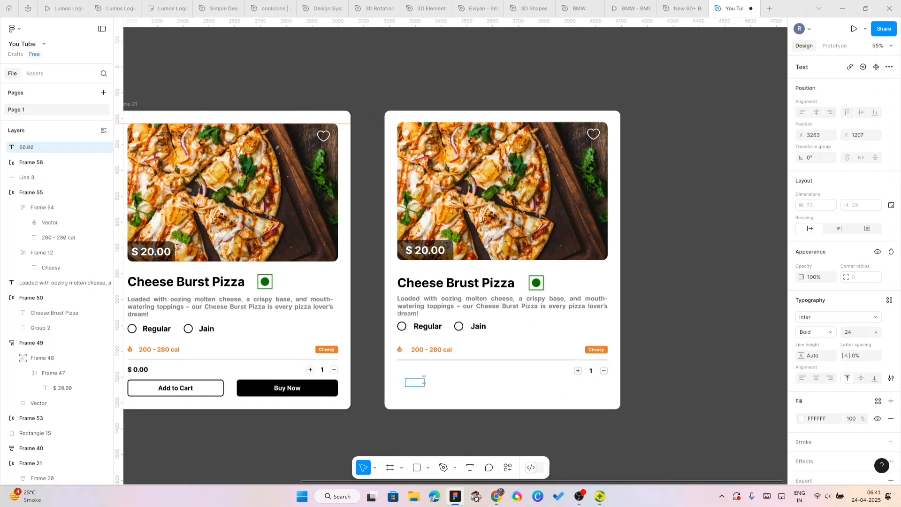
click(801, 418)
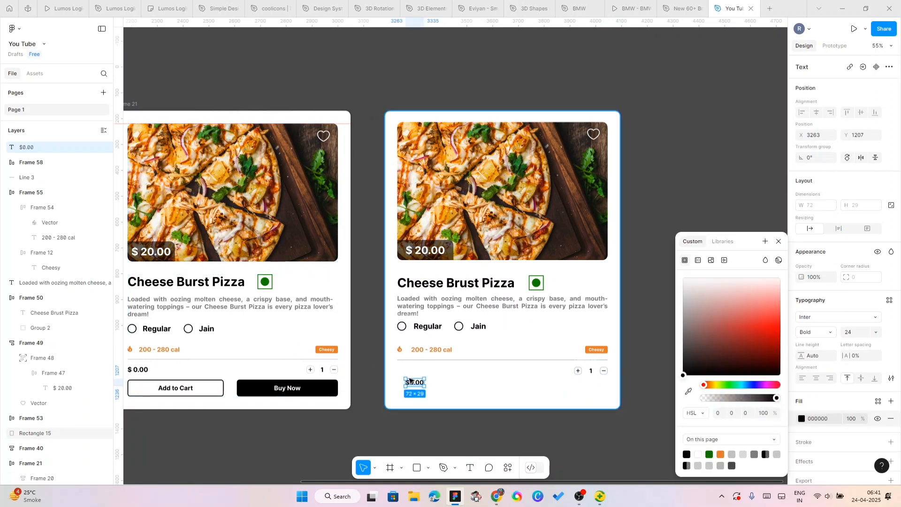
drag(409, 380, 408, 370)
Step: Set the font size of the new card's $0.00 text to 25, matching the reference card's price text
ctrl+click(138, 370)
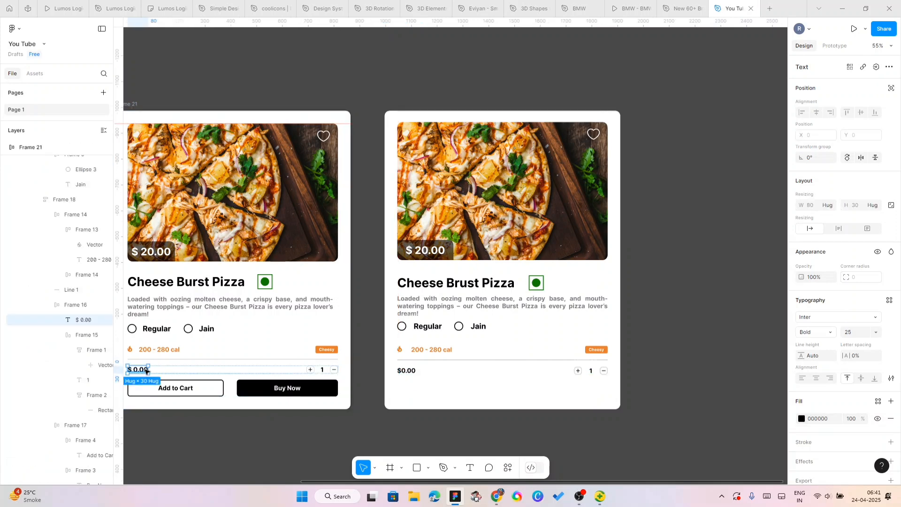
click(406, 371)
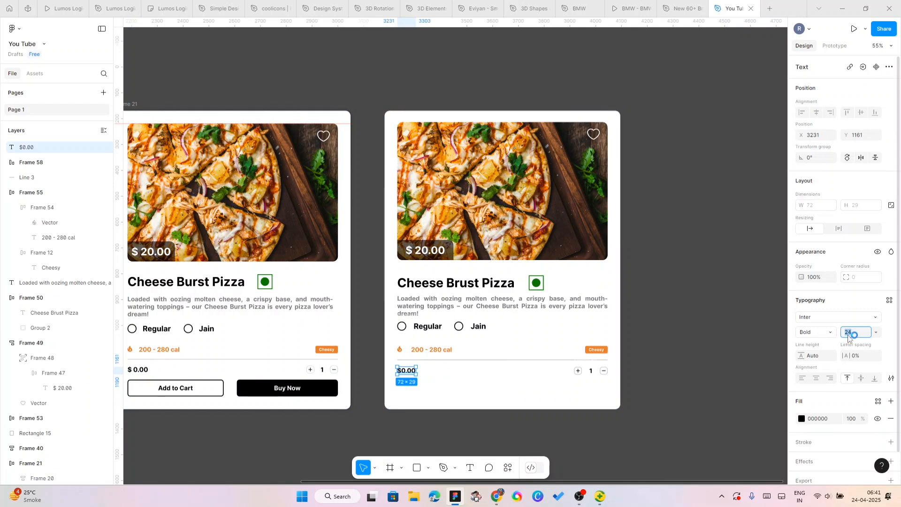
click(848, 332)
text(25)
key(Return)
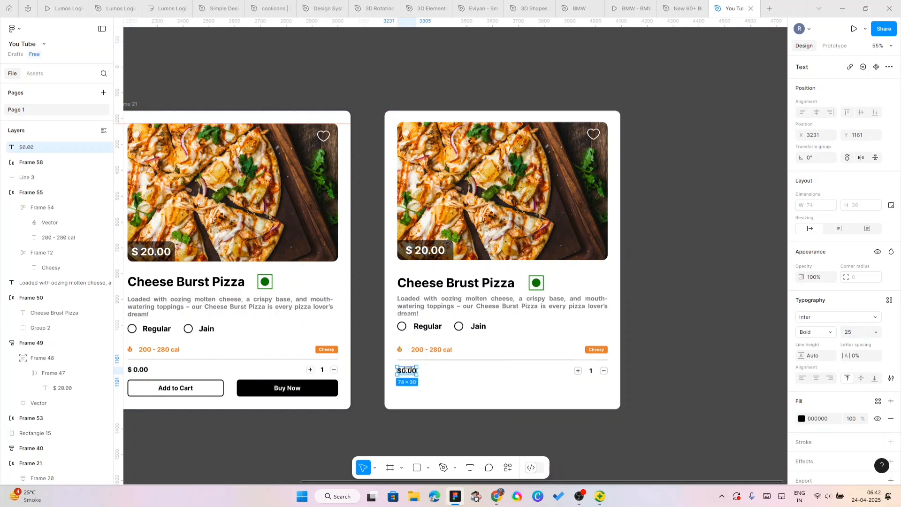
drag(407, 371, 406, 371)
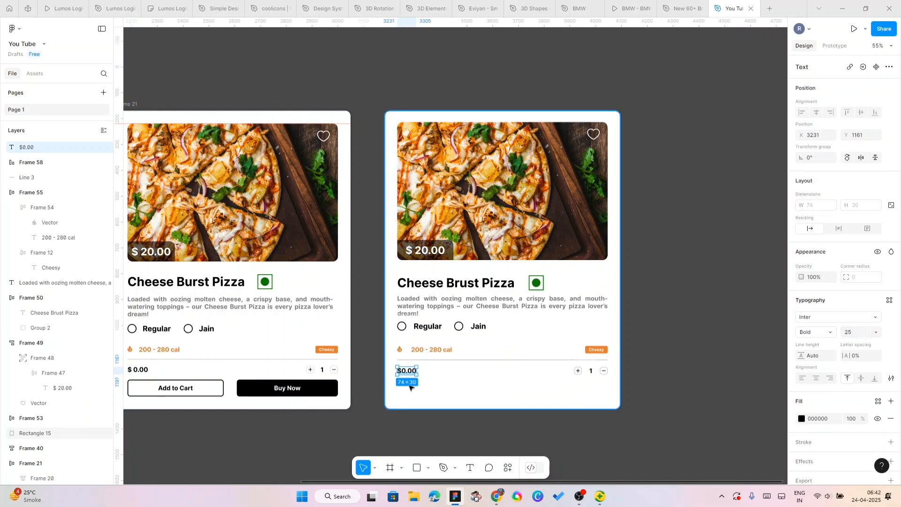
Step: Duplicate the Add to Cart and Buy Now buttons of the finished Cheese Burst Pizza card
click(394, 397)
ctrl+click(212, 393)
double_click(213, 393)
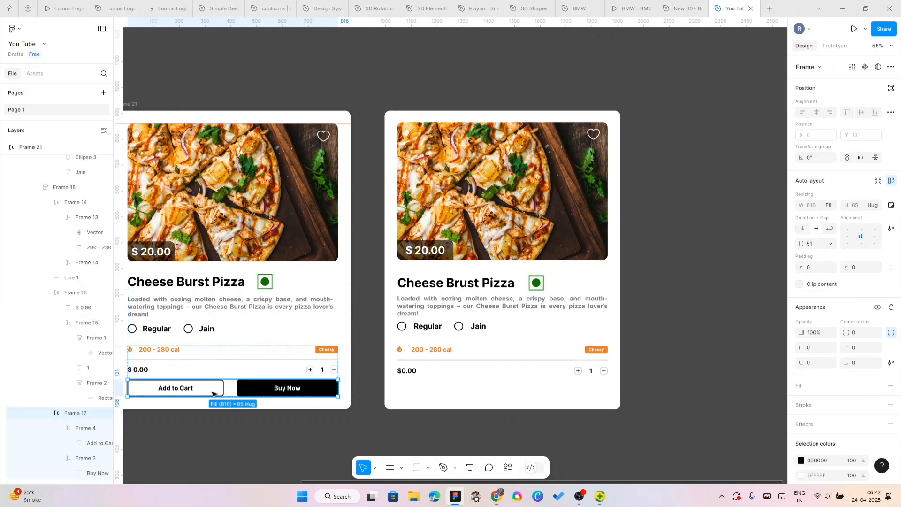
double_click(223, 392)
shift+click(251, 391)
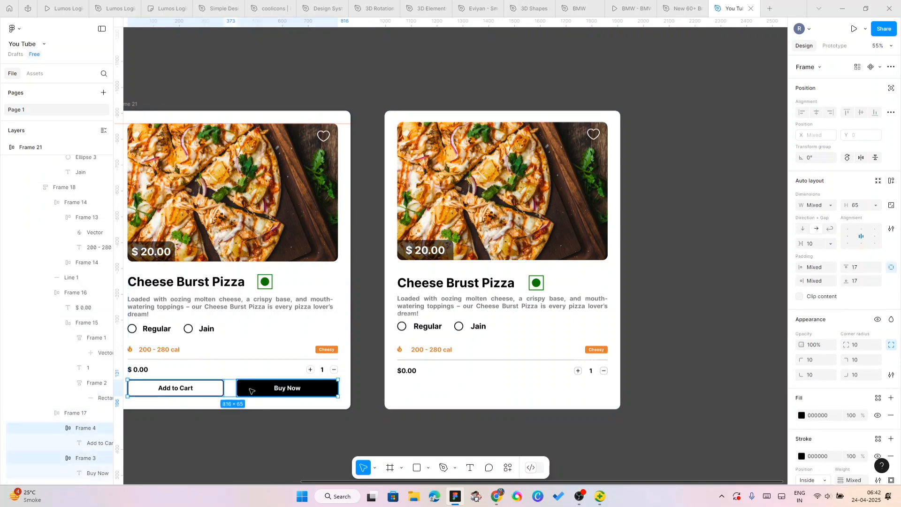
key(ctrl+d)
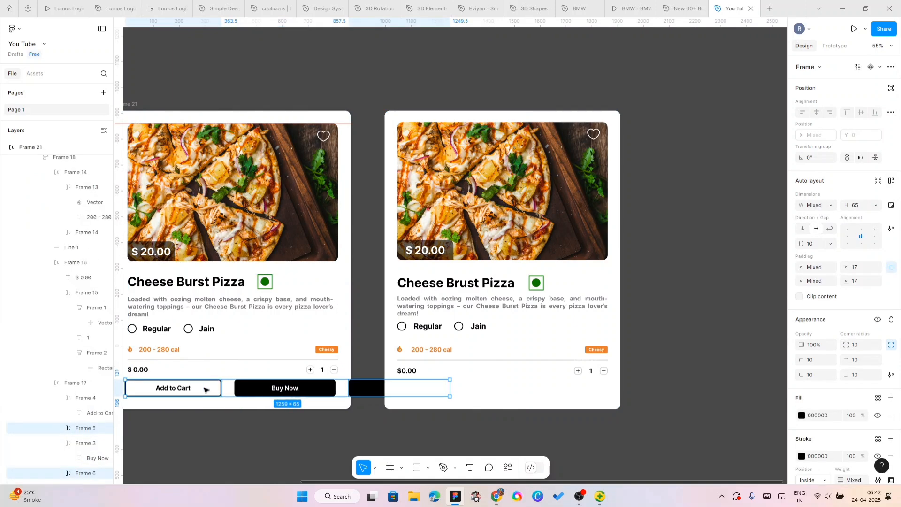
Step: Place the copied Add to Cart and Buy Now buttons side by side below the new card's price row, in front of its background
drag(205, 389, 414, 376)
click(383, 426)
right_click(429, 394)
click(462, 208)
drag(643, 392, 584, 392)
right_click(583, 392)
click(606, 207)
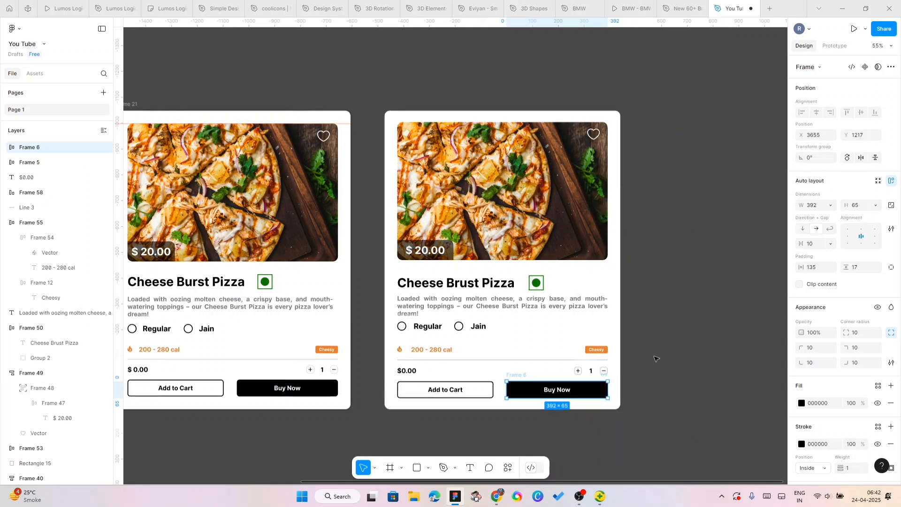
click(656, 359)
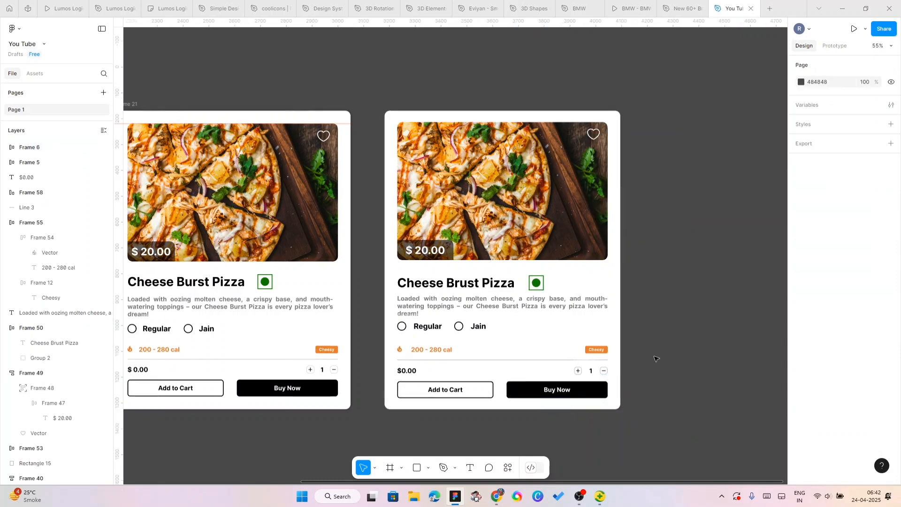
Step: Try to shift the heart icon slightly within the new card's photo frame
ctrl+click(592, 133)
drag(592, 132, 596, 137)
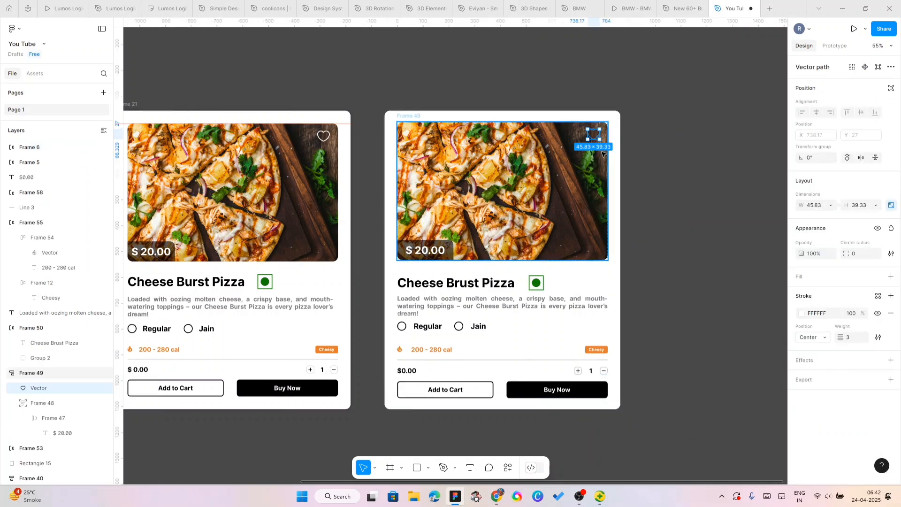
click(638, 201)
Step: Combine the new card's title row, description and Regular/Jain options in a vertical auto layout
click(592, 212)
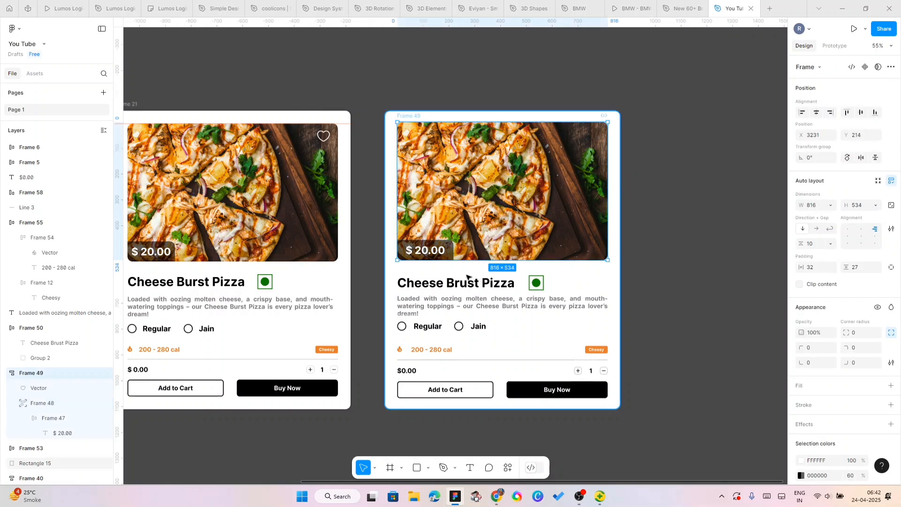
click(455, 287)
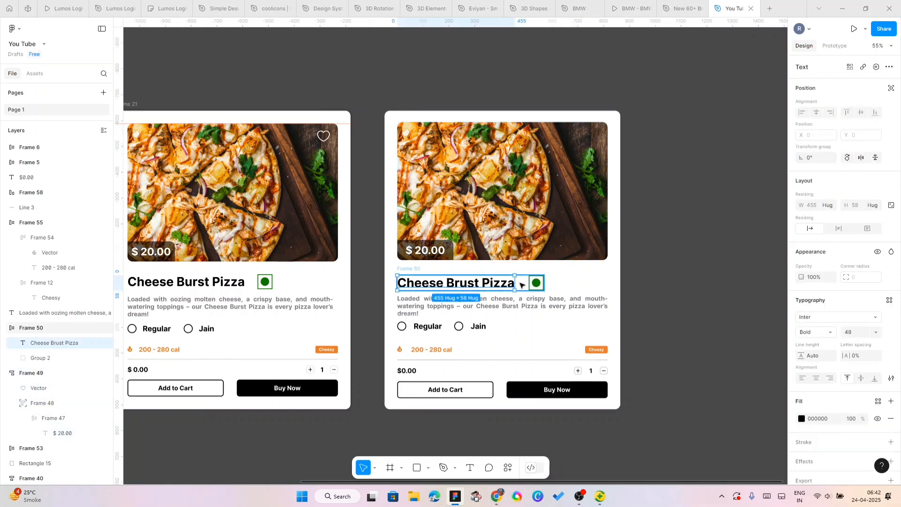
shift+click(476, 310)
shift+click(445, 328)
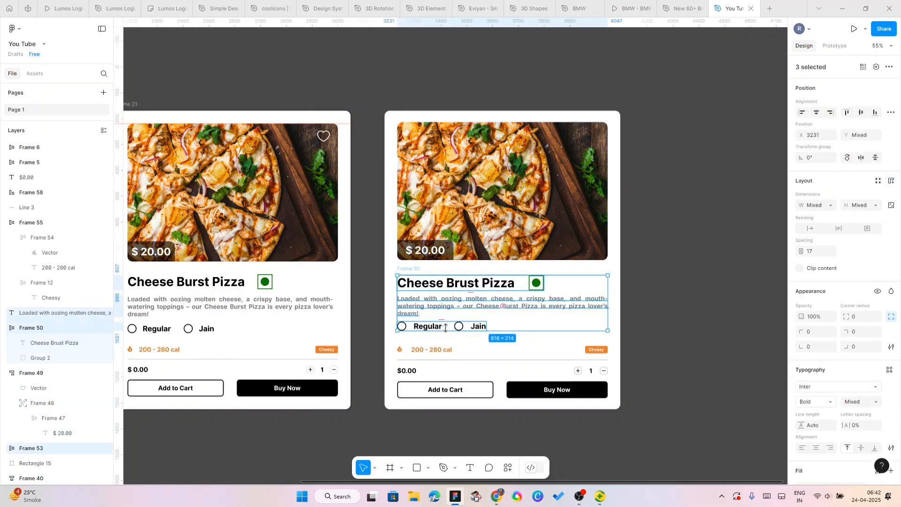
key(shift+a)
Step: Combine the $0.00 text with the quantity controls, and Add to Cart with Buy Now, in separate auto layout rows
click(469, 350)
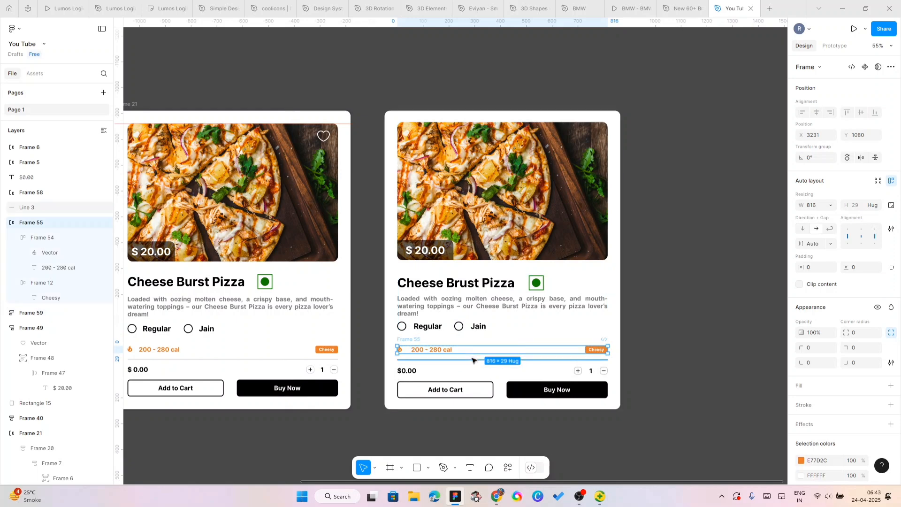
shift+click(473, 361)
click(411, 370)
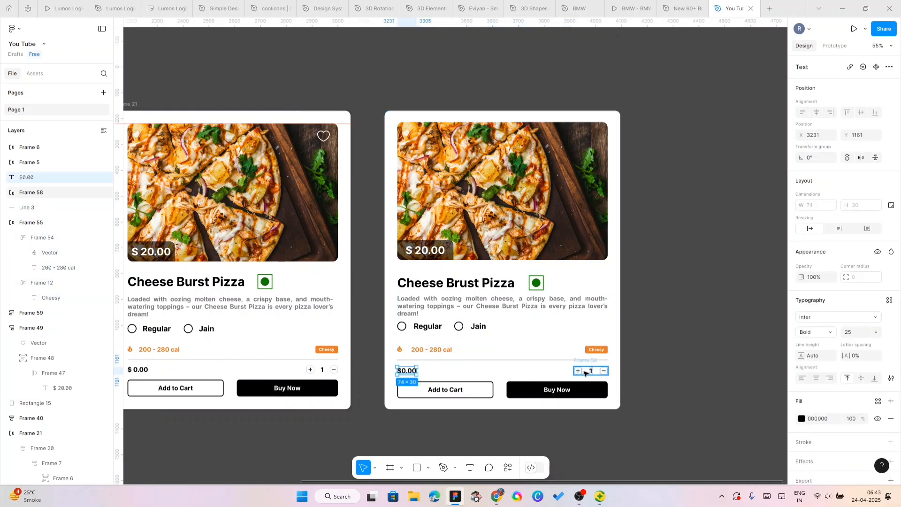
shift+click(585, 373)
key(shift+a)
click(486, 391)
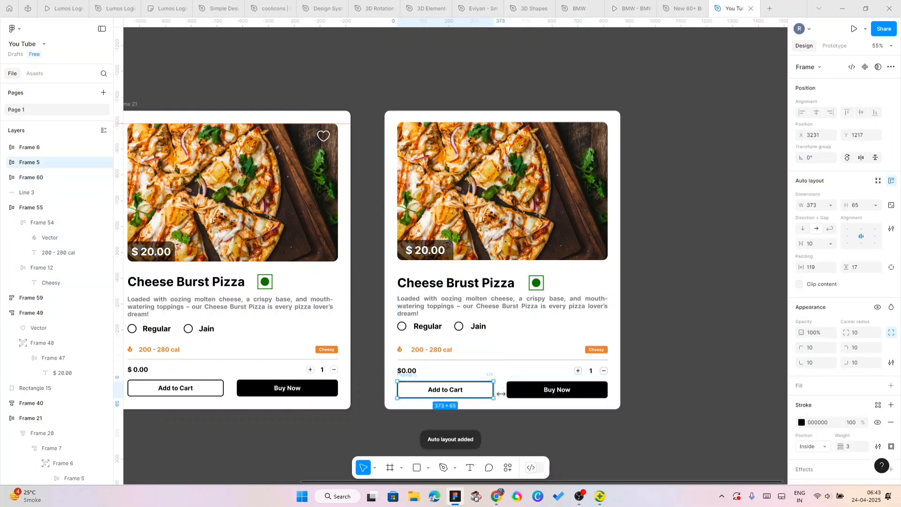
shift+click(515, 389)
key(shift+a)
Step: Combine the calorie row, divider, price row and button row in one vertical auto layout
shift+click(492, 373)
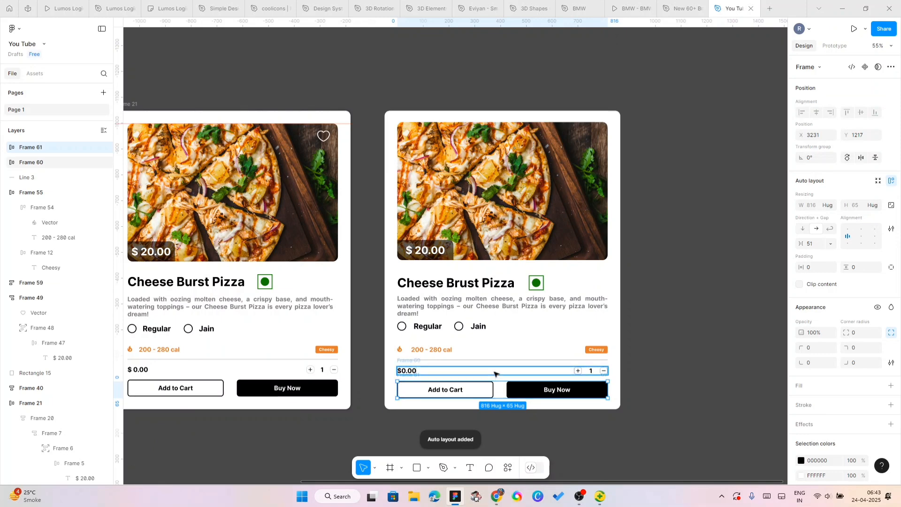
shift+click(493, 359)
shift+click(492, 350)
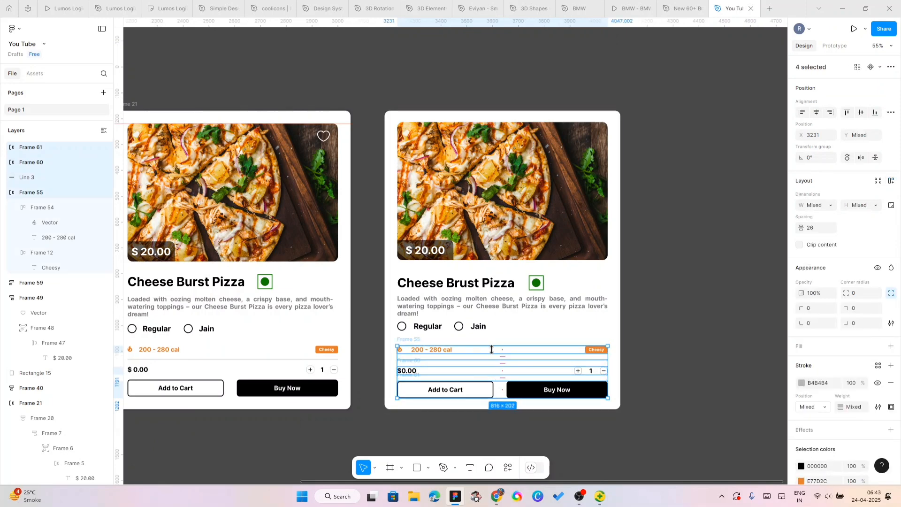
key(shift+a)
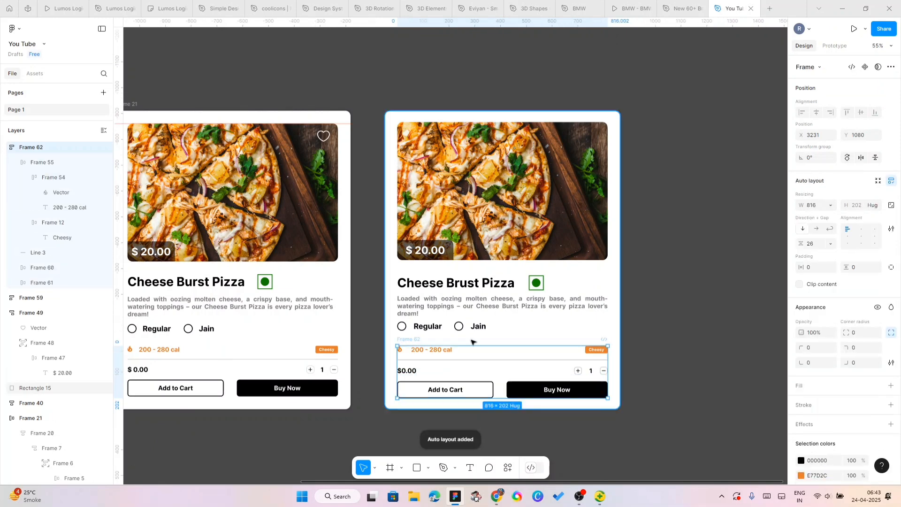
Step: Combine the photo frame, the title block and the lower order block in one vertical auto layout
shift+click(505, 324)
shift+click(497, 235)
key(shift+a)
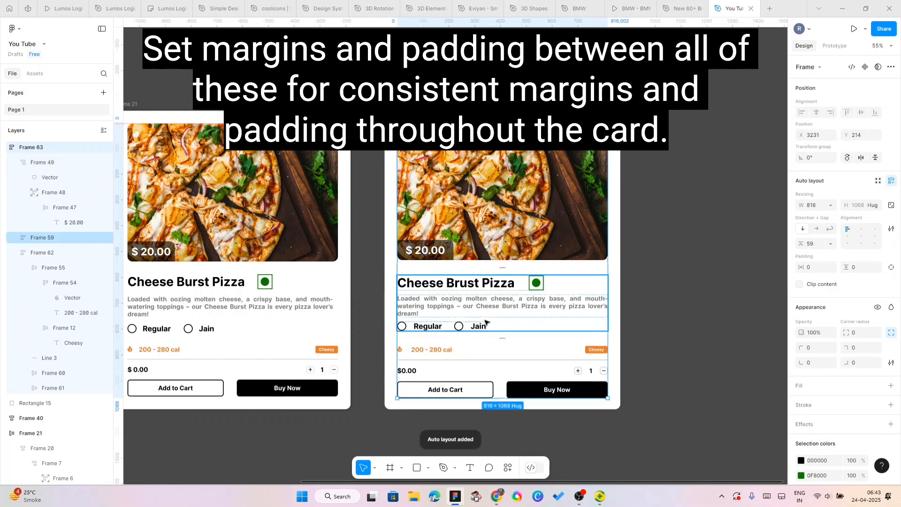
Step: Check the reference card's text block spacing and set the new card's title block gap to 24
click(201, 322)
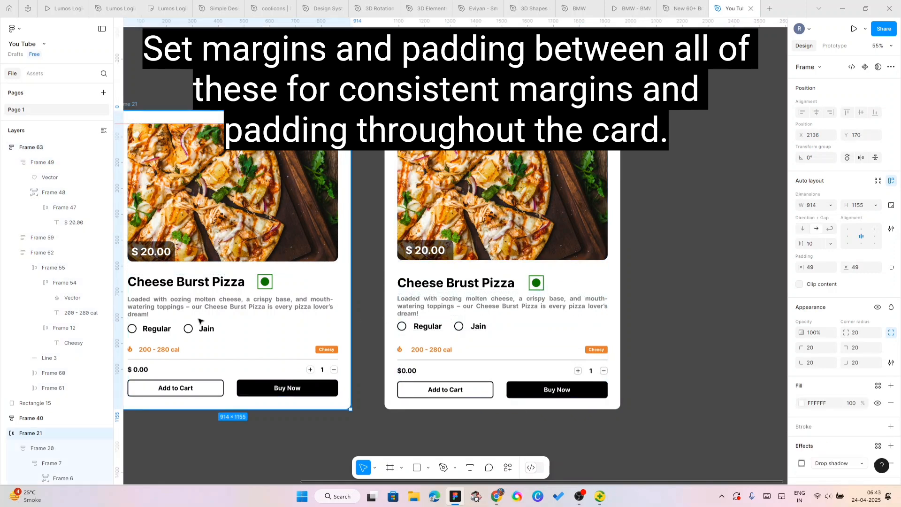
double_click(244, 321)
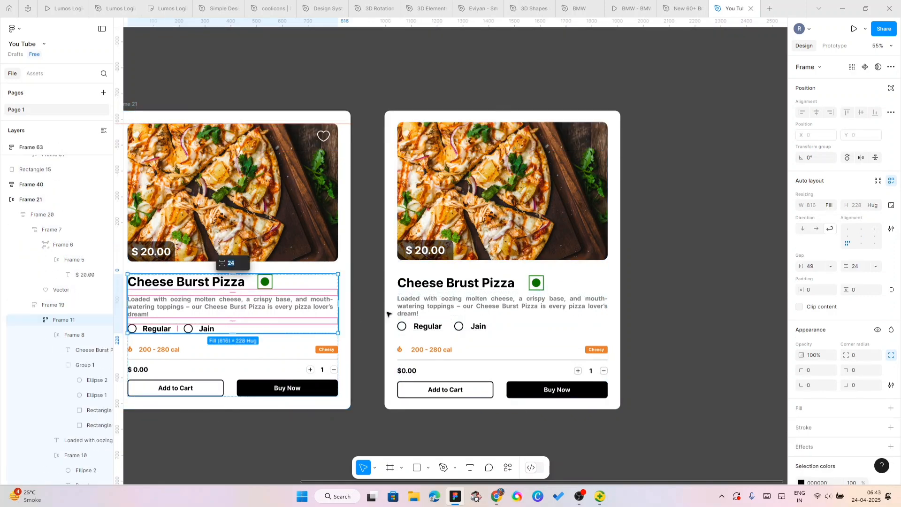
click(490, 317)
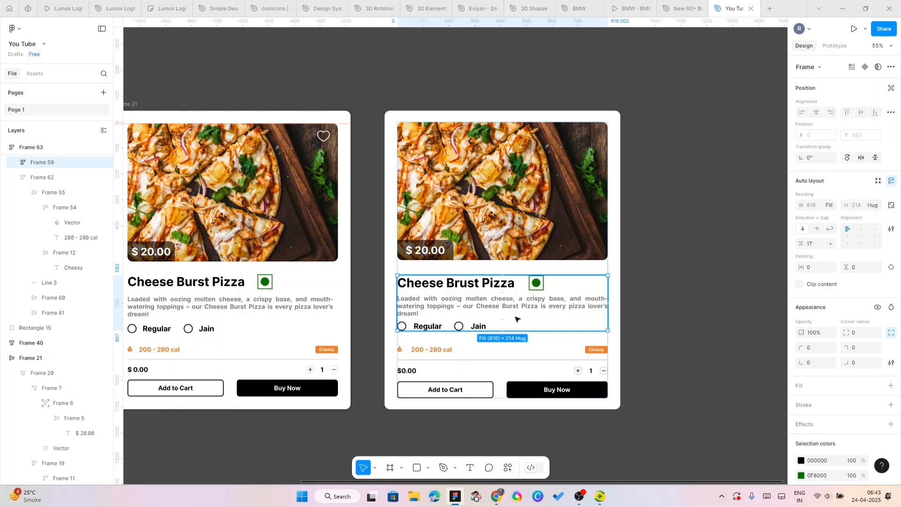
click(821, 242)
text(24)
key(Return)
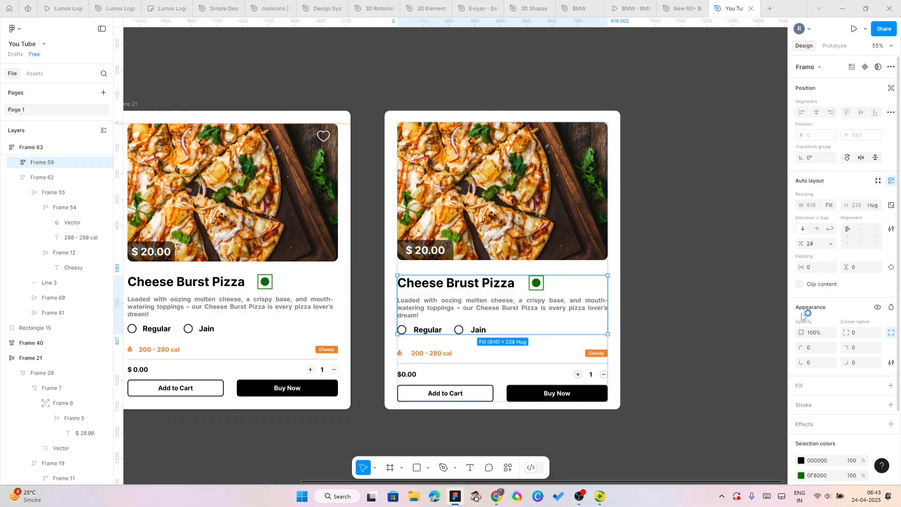
Step: Set the auto layout gap of the block with the calorie row, divider, price row and buttons to 24
click(494, 371)
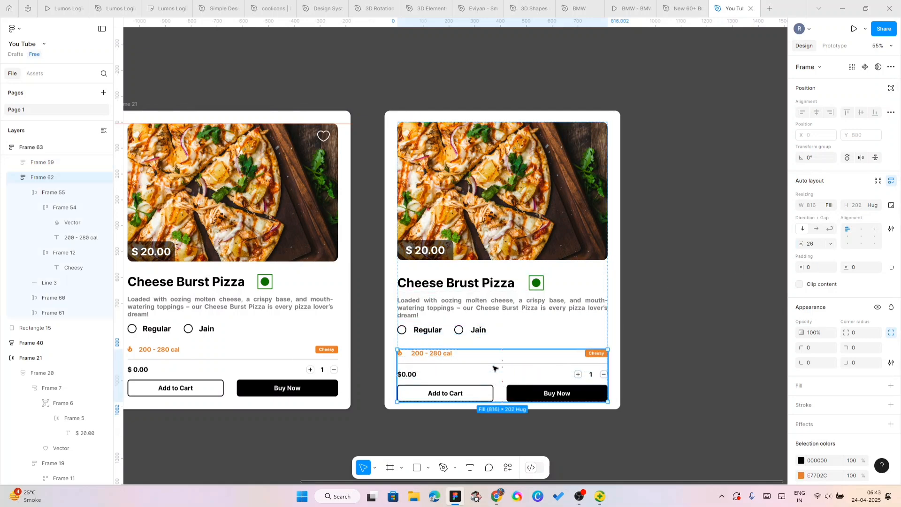
click(815, 246)
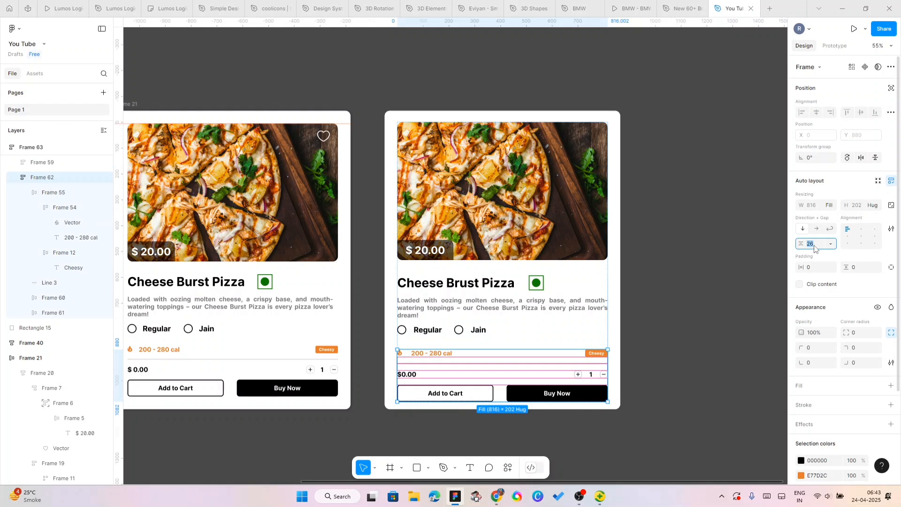
text(2)
key(Return)
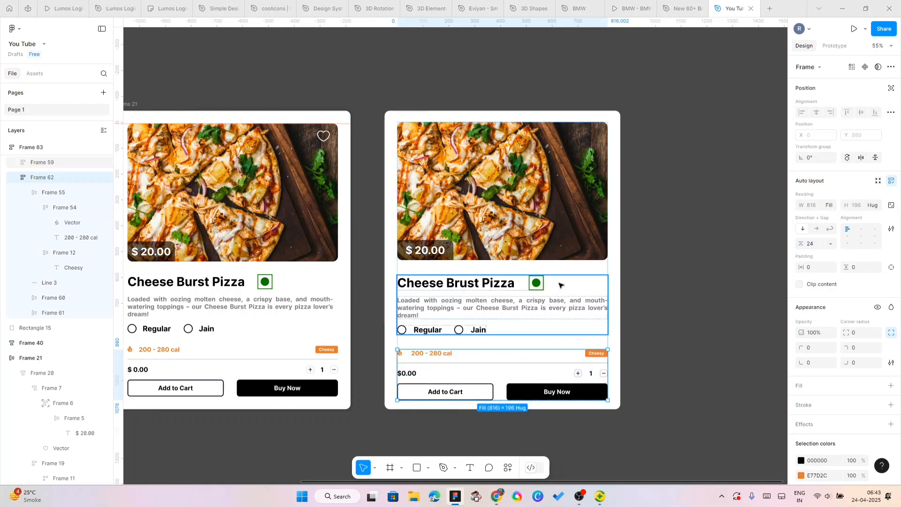
Step: Set the vertical gap between the photo, title block and order block to 47
click(524, 269)
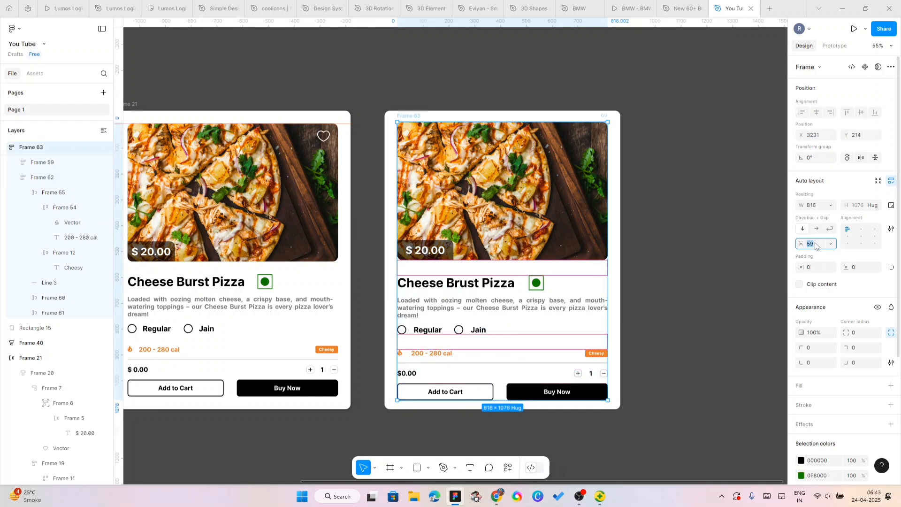
click(815, 245)
text(47)
key(Return)
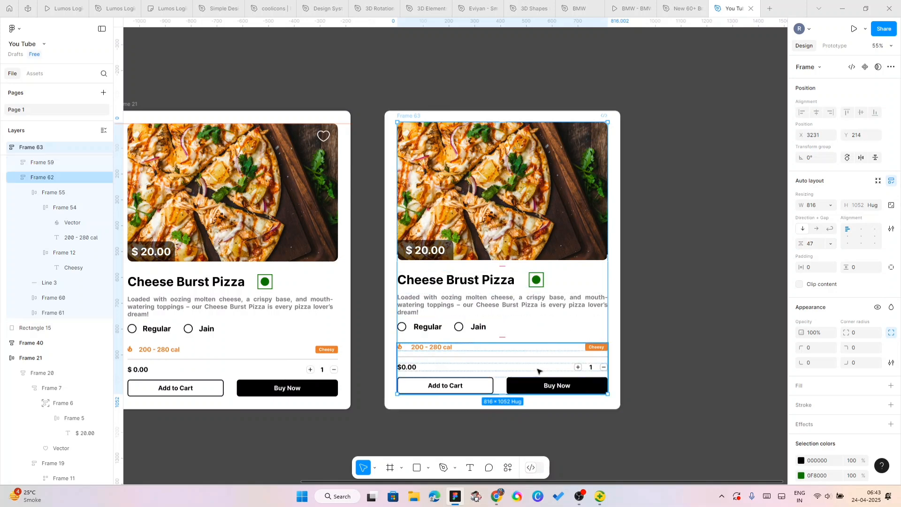
Step: Combine the content with its white card background in an auto layout, and set the gap between the content's main blocks to 49
shift+click(616, 175)
key(shift+a)
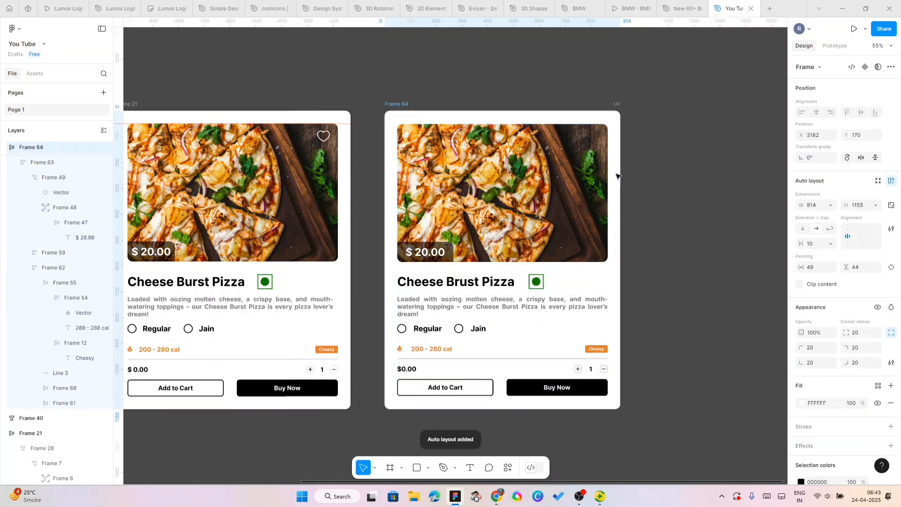
click(493, 273)
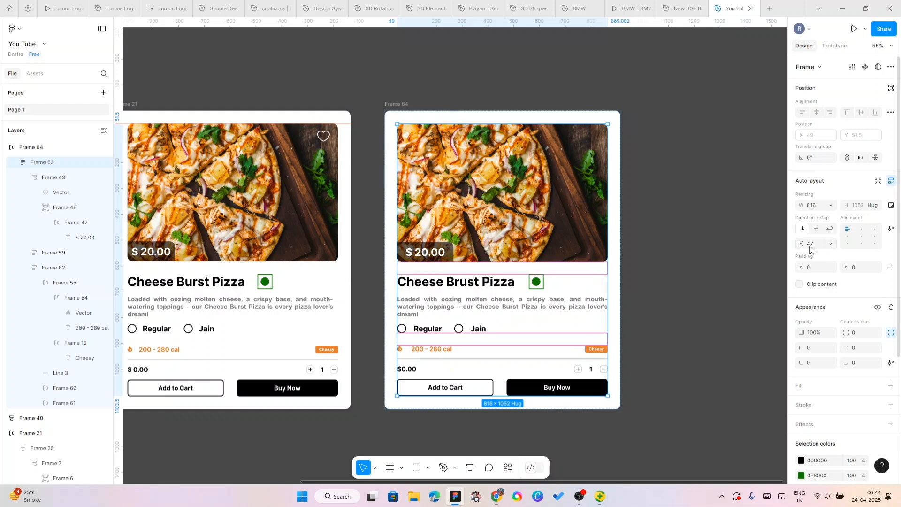
text(49)
key(Return)
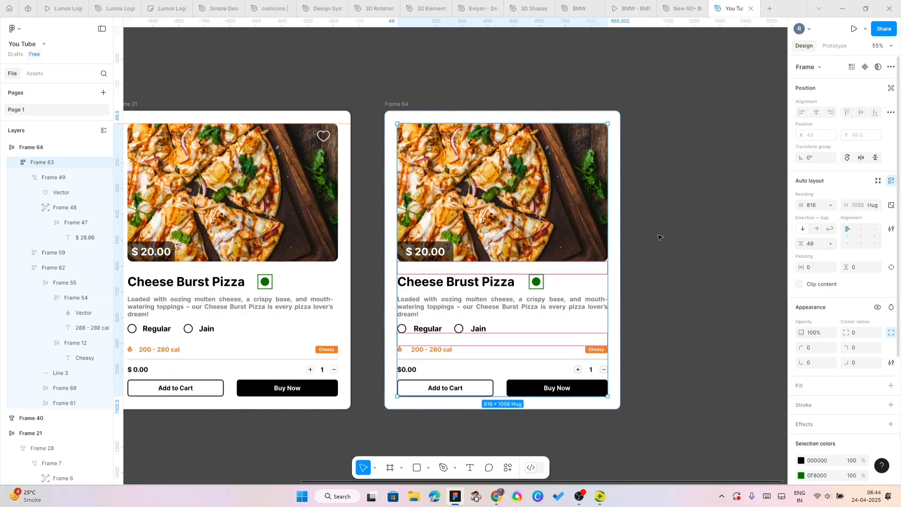
Step: Set the vertical padding of the new card's outer frame to 49
click(619, 253)
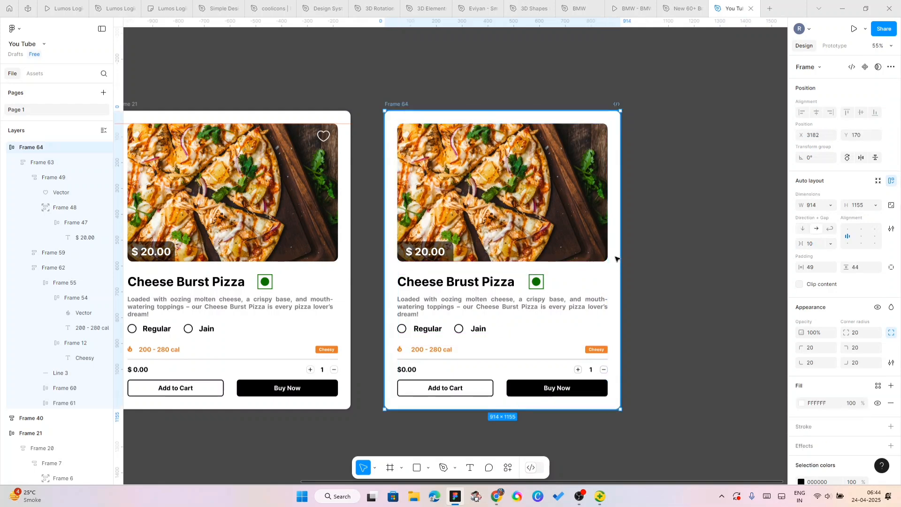
click(856, 268)
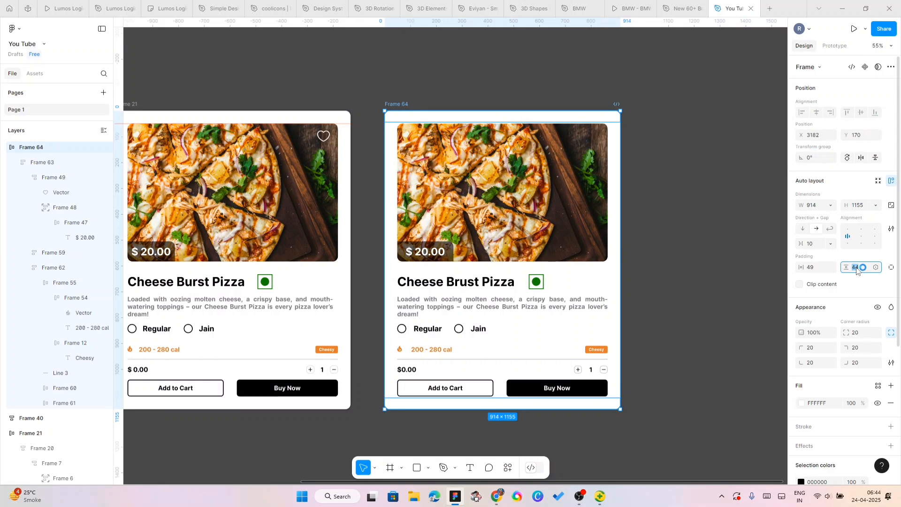
text(49)
key(Return)
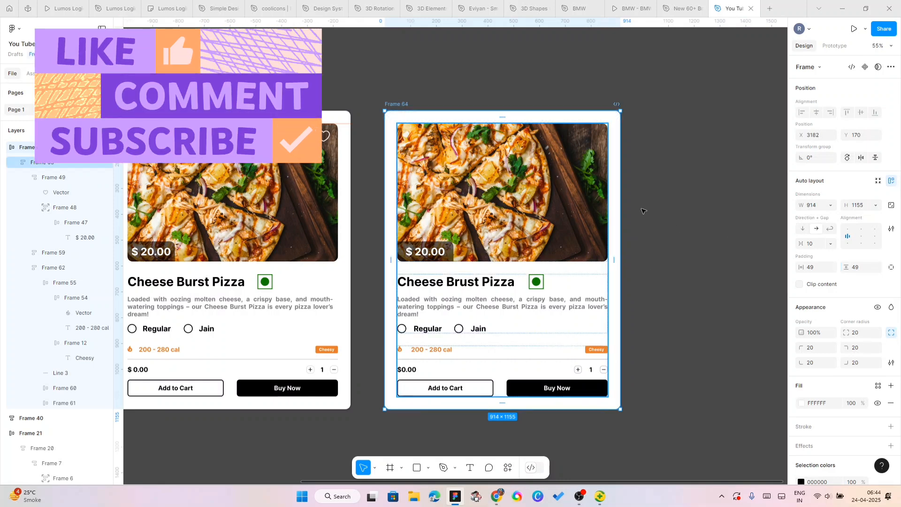
click(688, 237)
scroll(688, 237, down, 3)
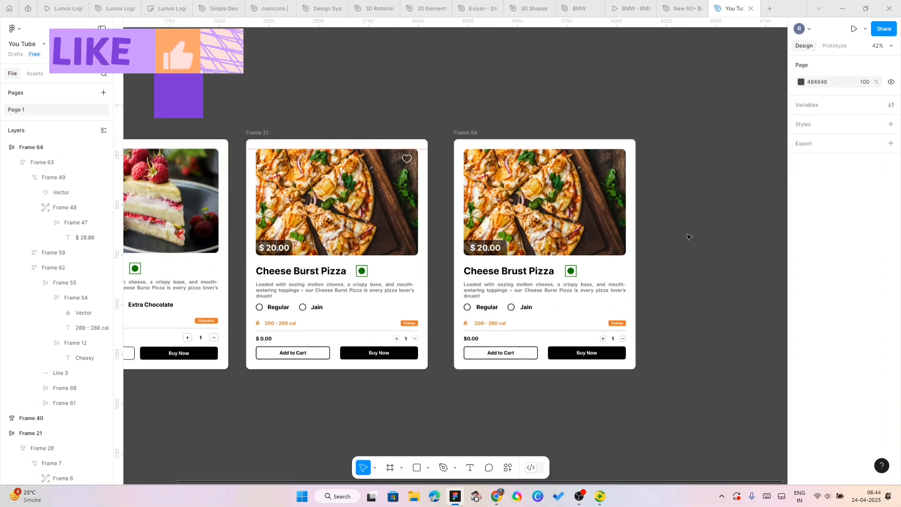
drag(404, 376, 524, 376)
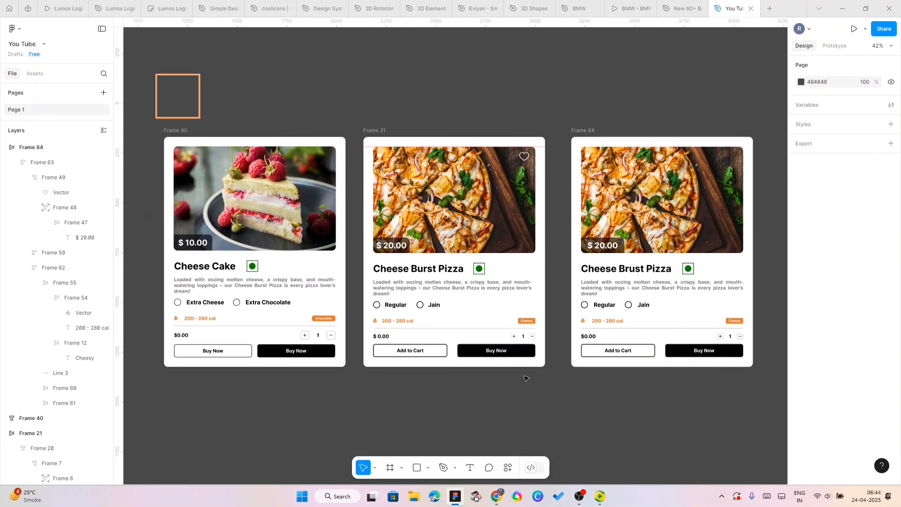